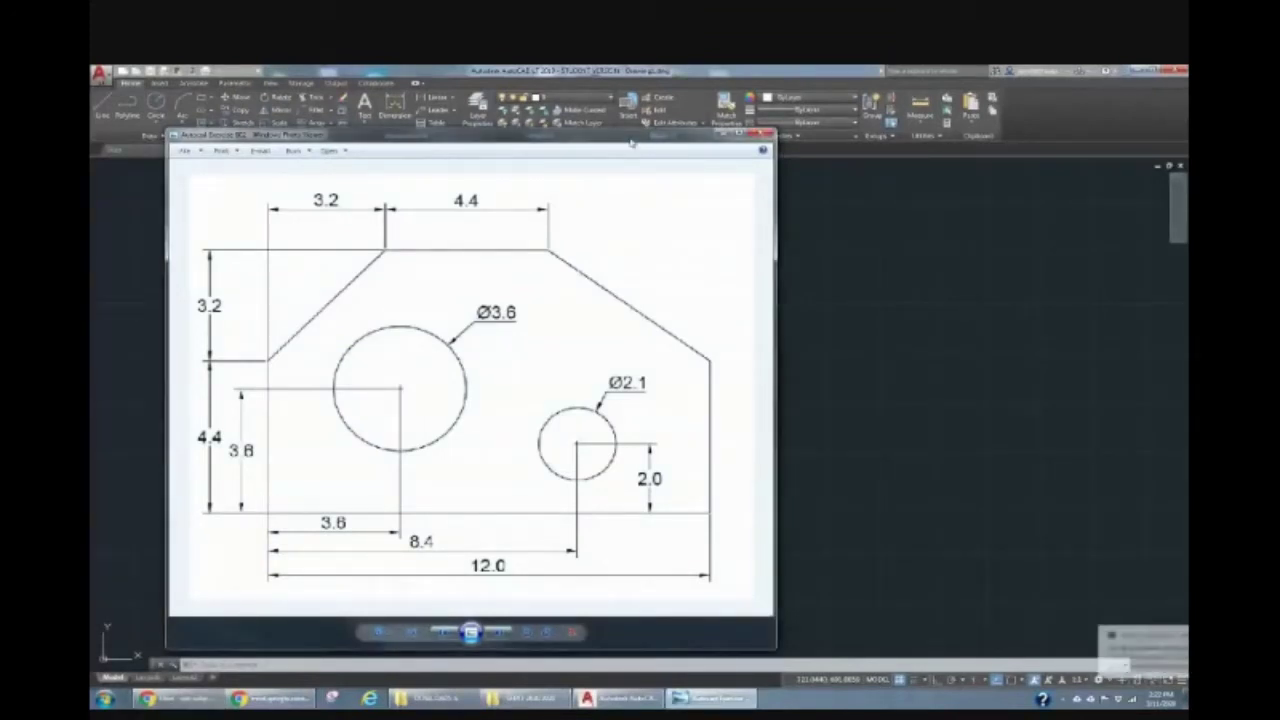
Drag the Photo Viewer plate reference aside and bring the AutoCAD drawing area forward
left_click_drag(633, 144, 796, 166)
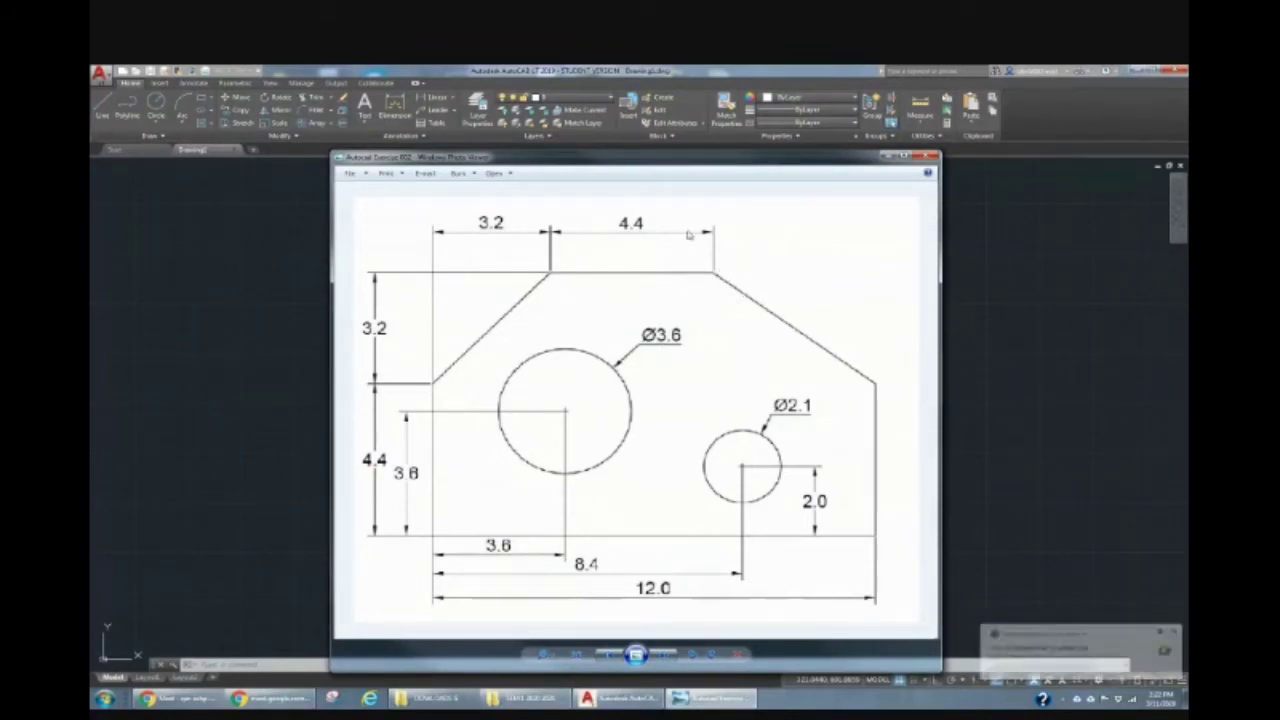
left_click_drag(671, 163, 749, 189)
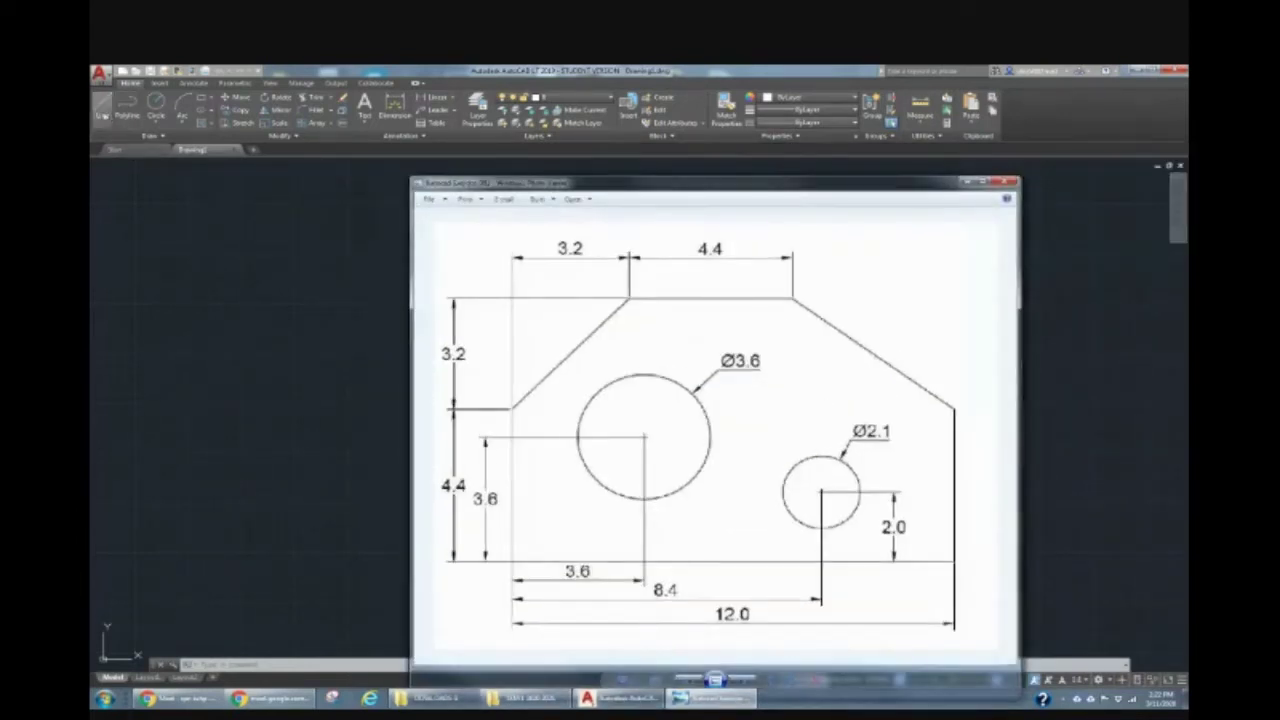
left_click(150, 175)
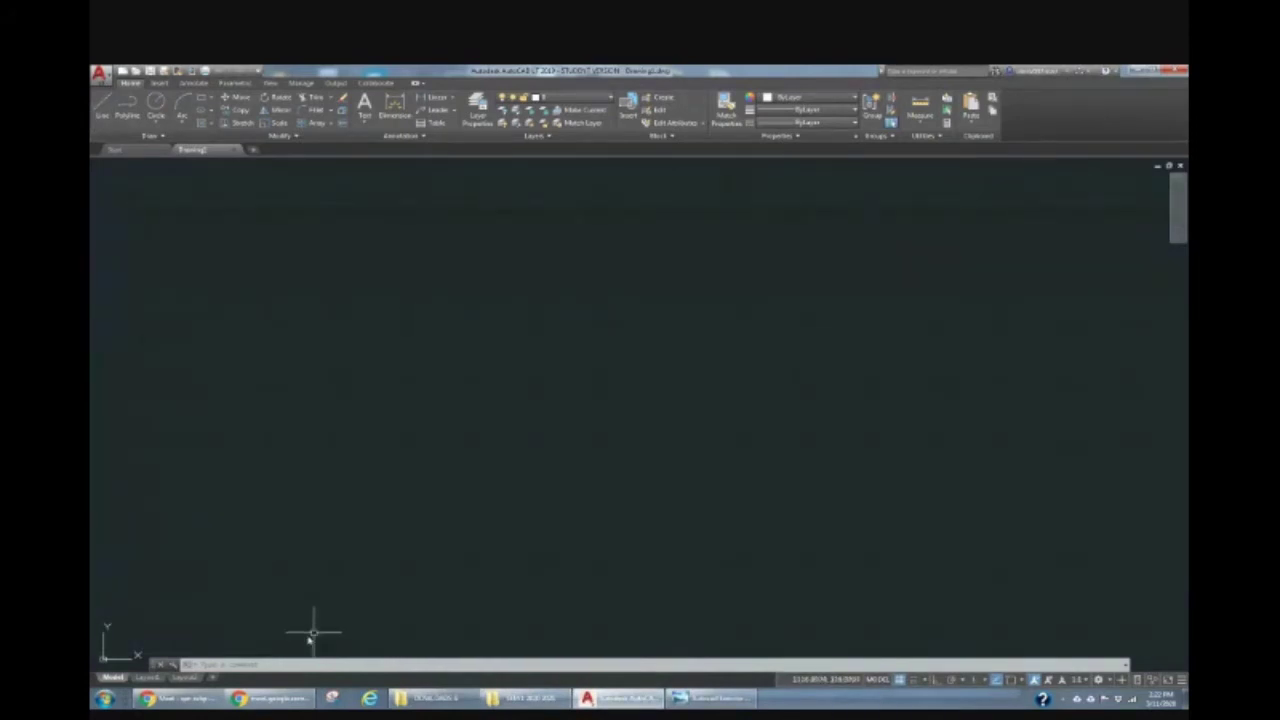
Start a line from the Home tab with its first point at 0,0
left_click(101, 103)
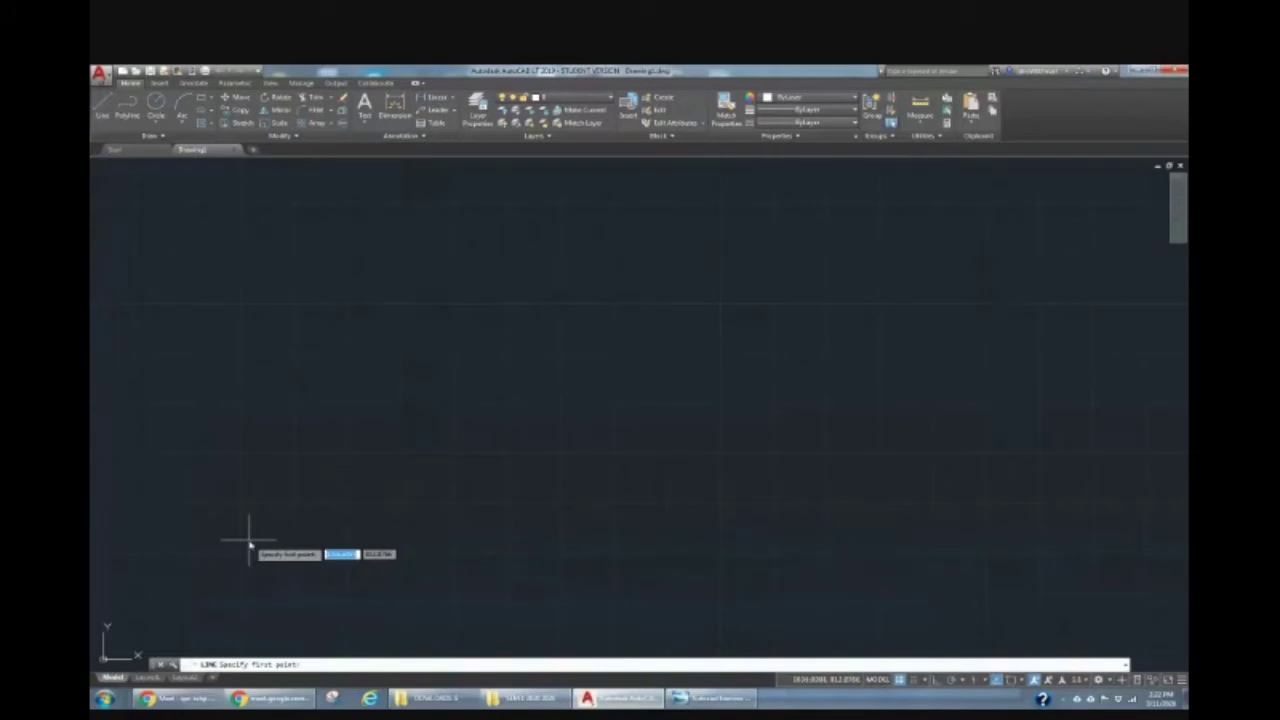
type("0")
key("Tab")
type("0")
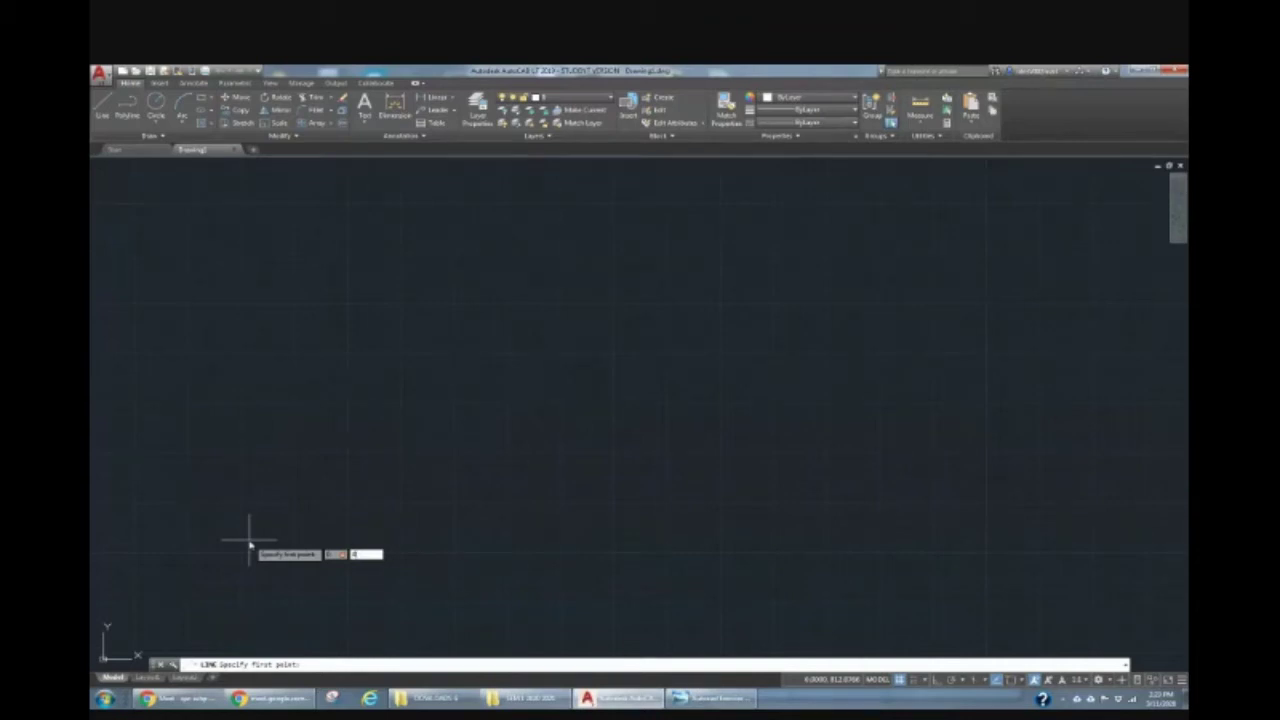
key("Return")
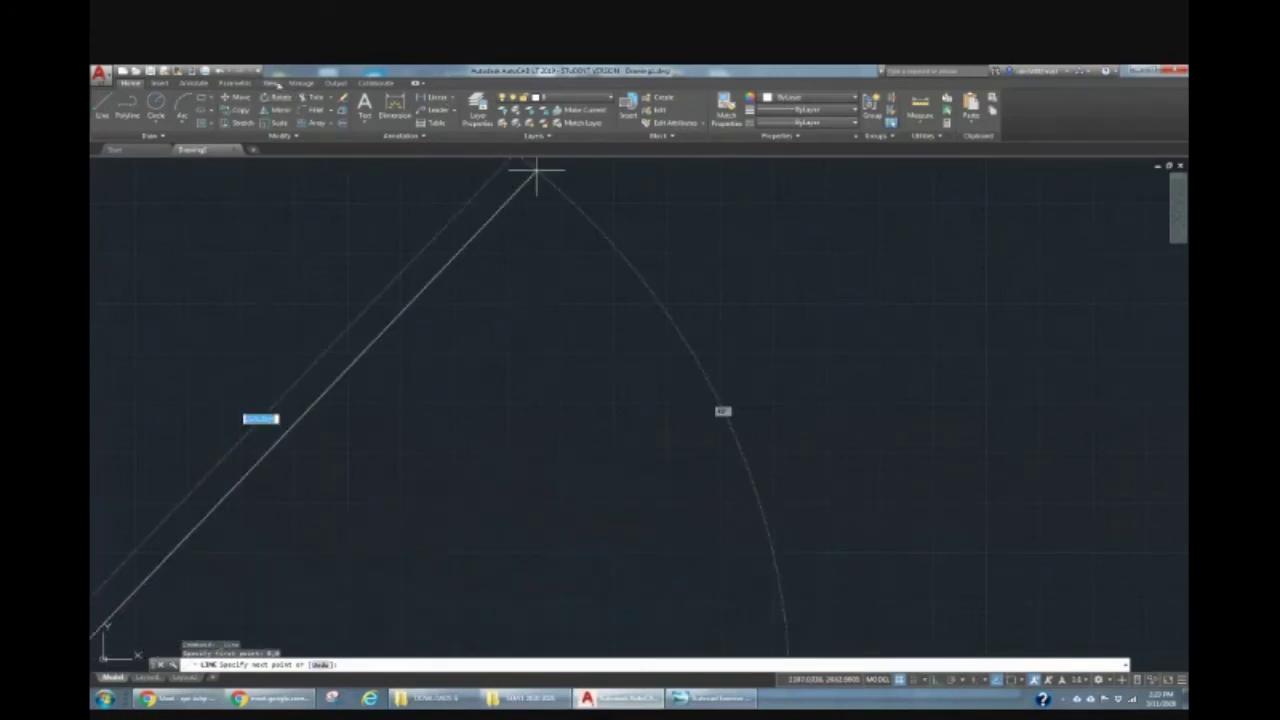
left_click(270, 82)
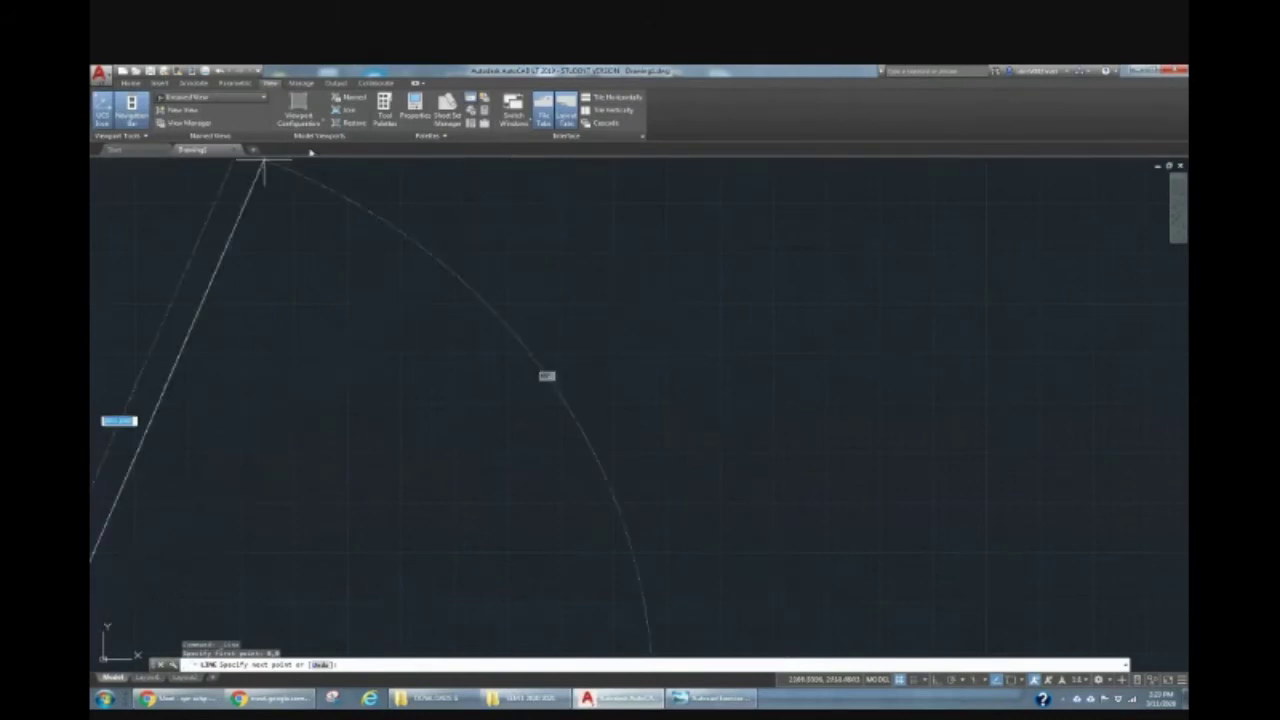
key("alt+h")
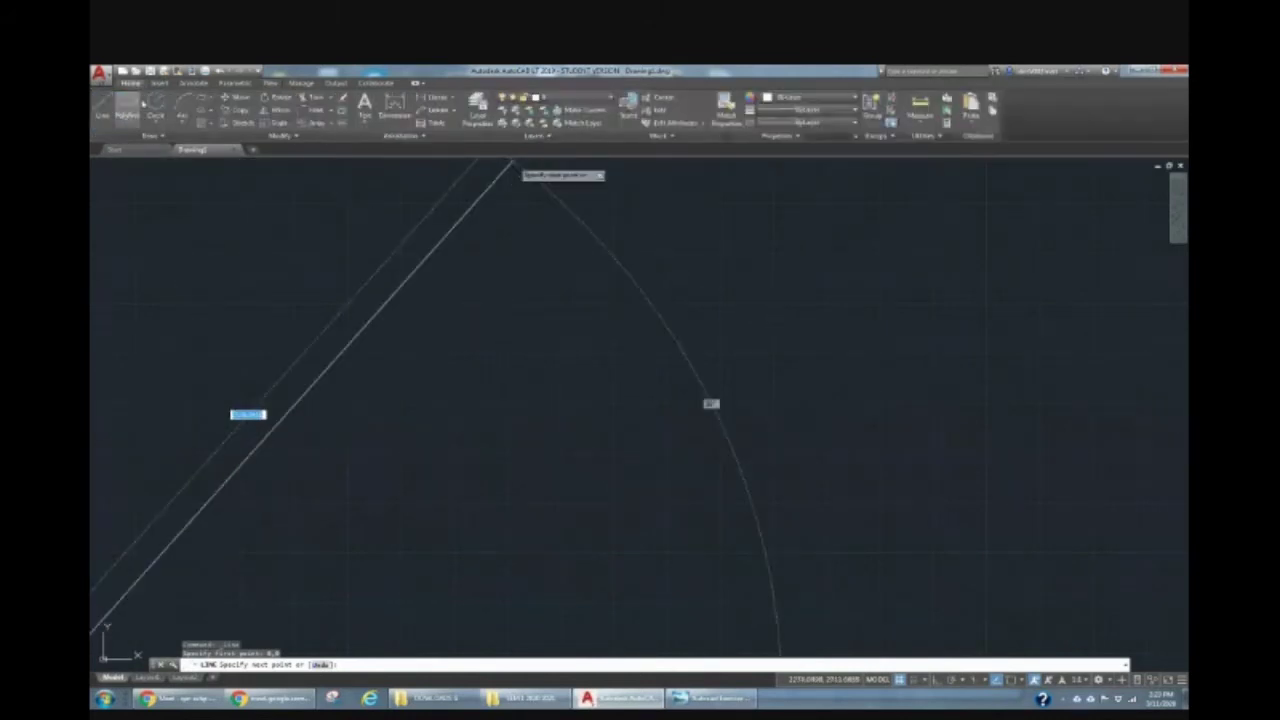
scroll(634, 338, "down", 2)
scroll(766, 443, "down", 3)
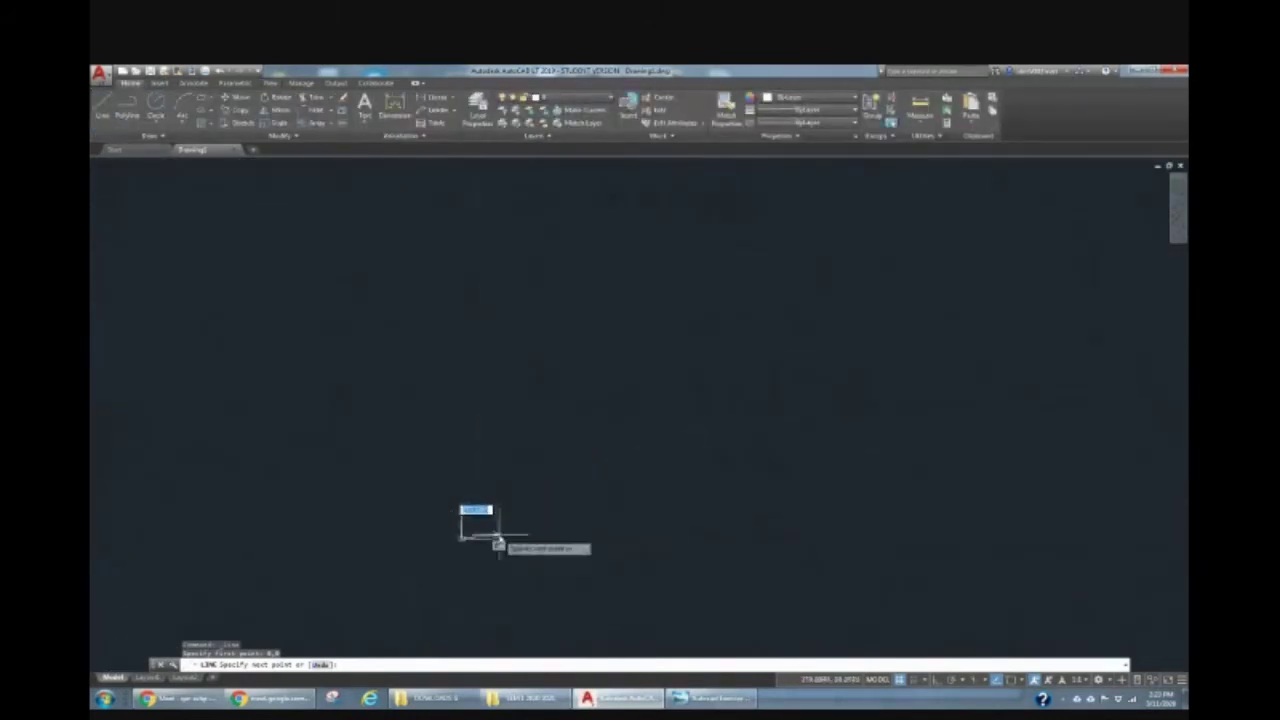
scroll(489, 534, "up", 1)
scroll(557, 531, "up", 1)
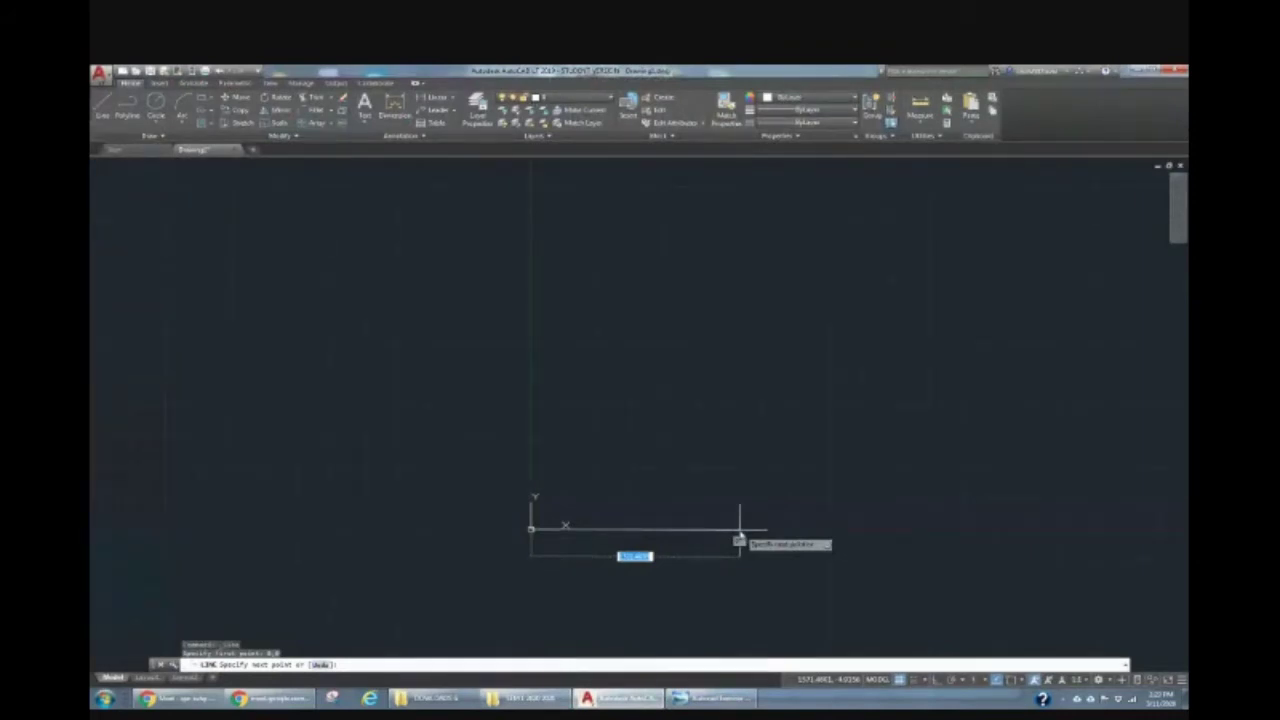
Draw the horizontal 0° bottom edge from the origin, then recall the reference drawing
type("8")
key("Tab")
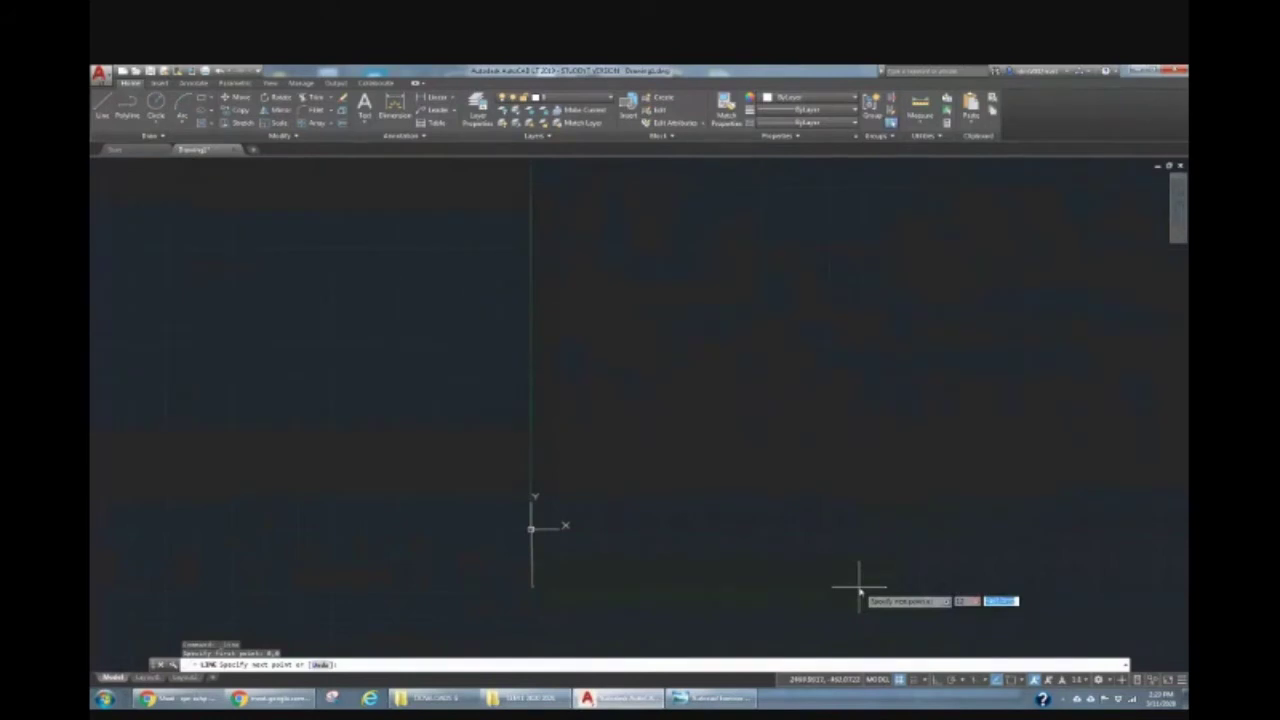
type("0")
key("Return")
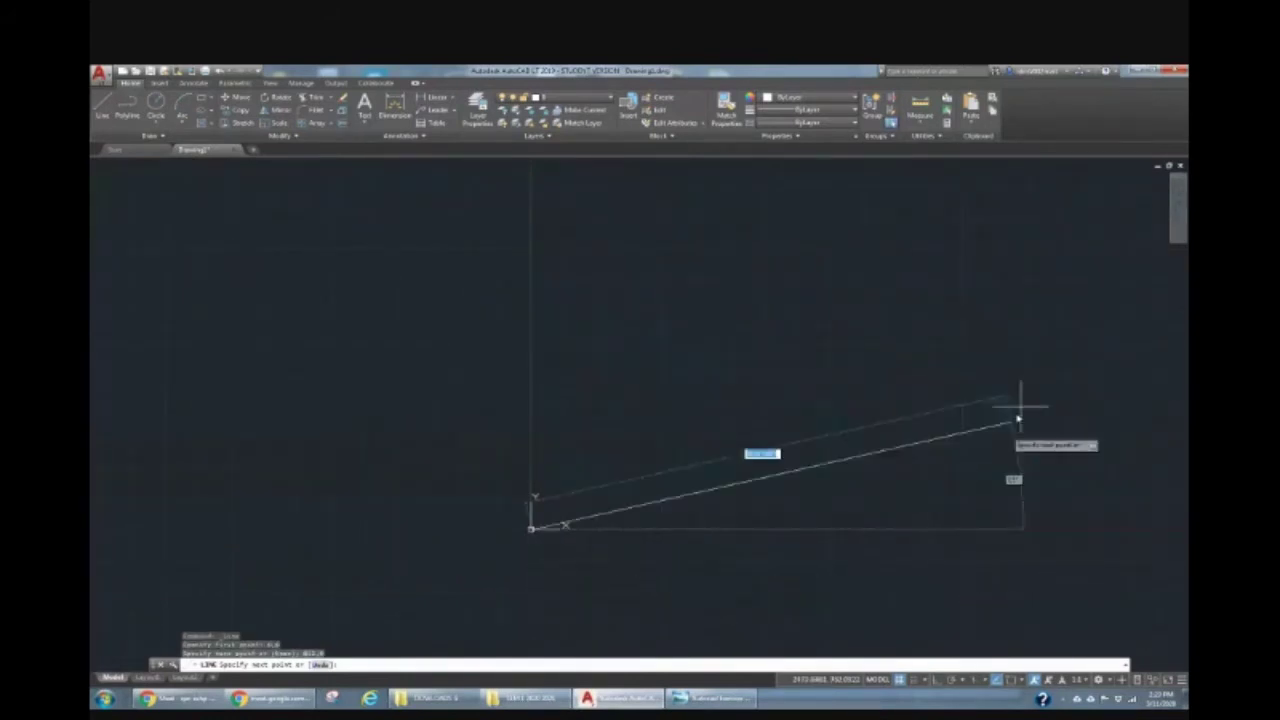
scroll(420, 460, "down", 2)
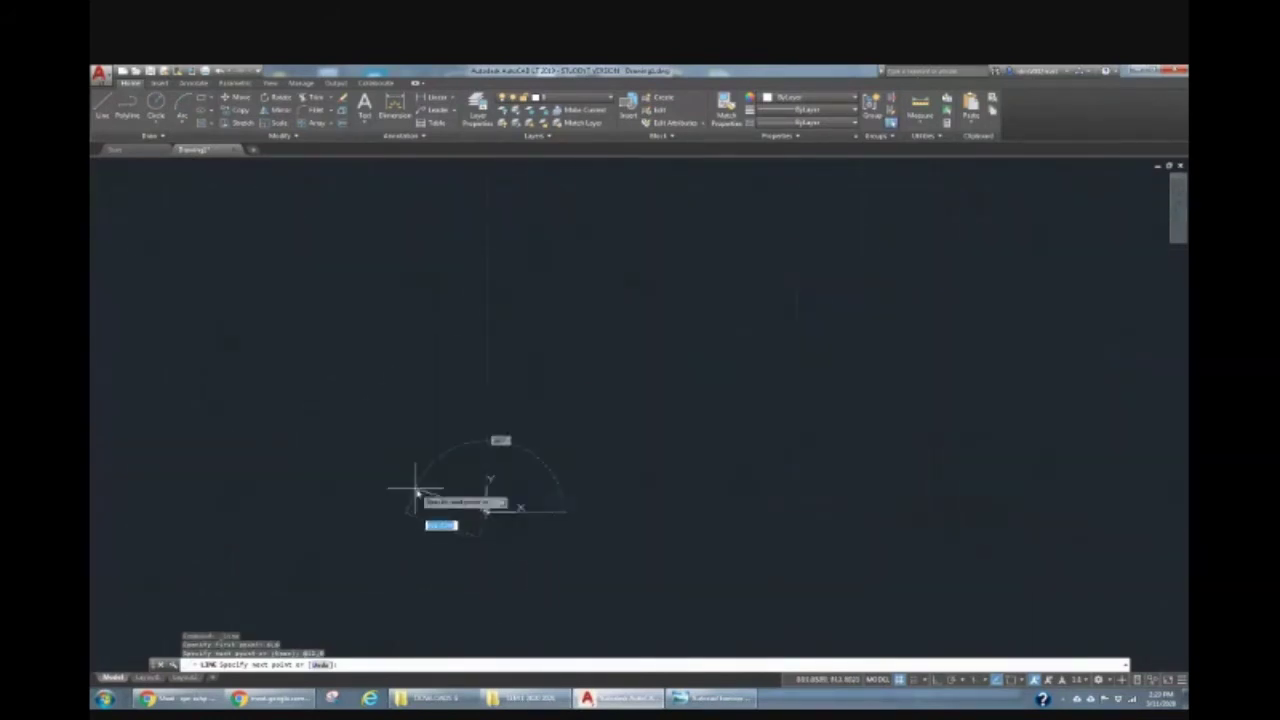
scroll(404, 505, "down", 2)
scroll(404, 505, "up", 3)
scroll(480, 518, "up", 1)
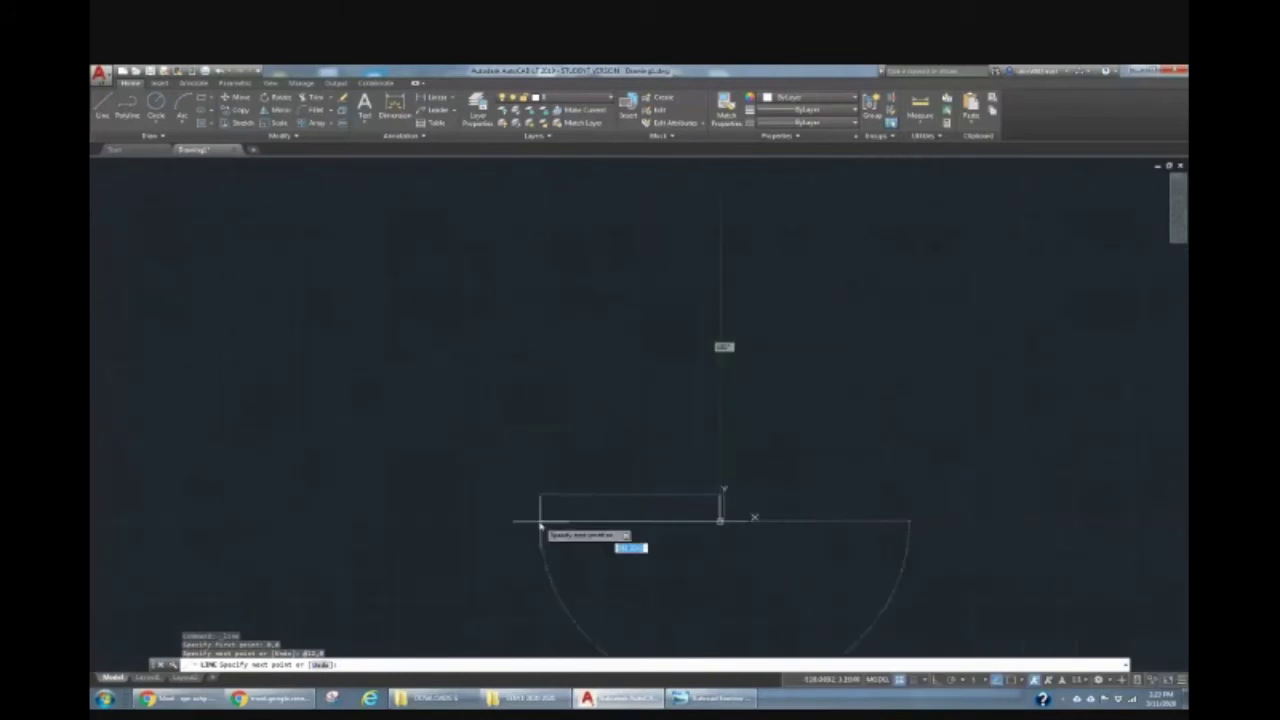
scroll(600, 525, "up", 1)
scroll(710, 520, "up", 2)
scroll(866, 490, "up", 2)
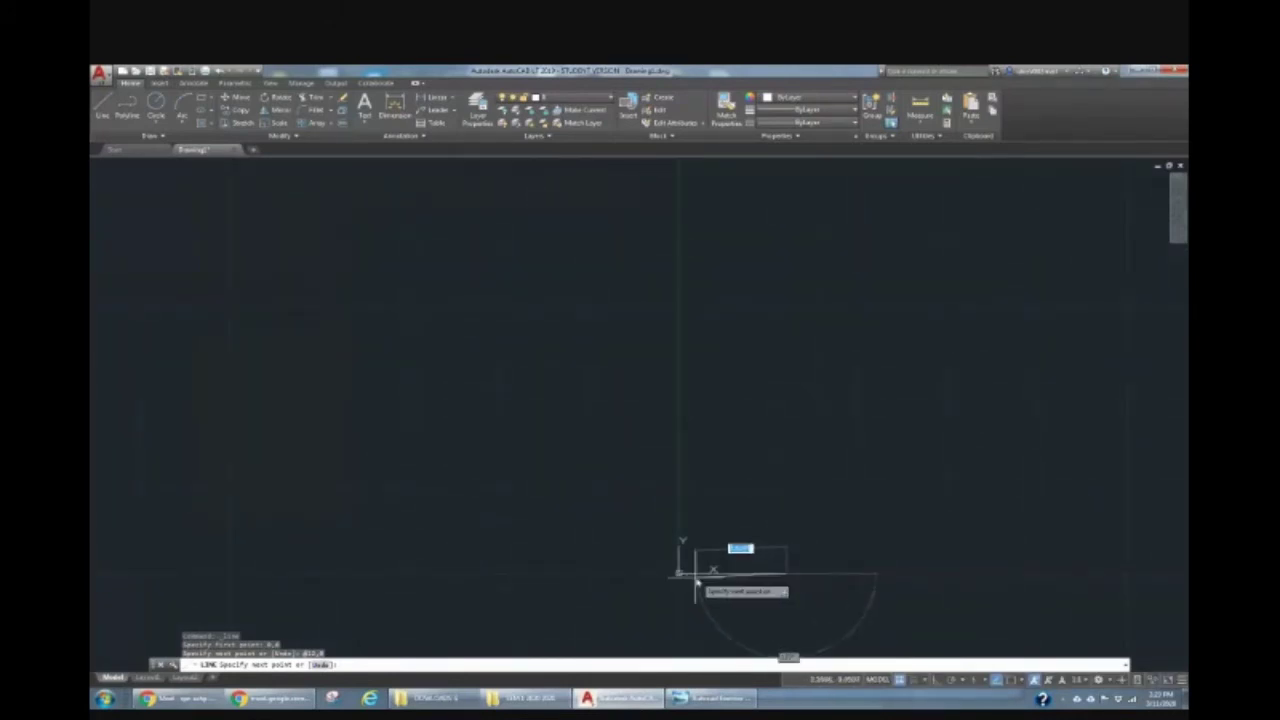
left_click(788, 573)
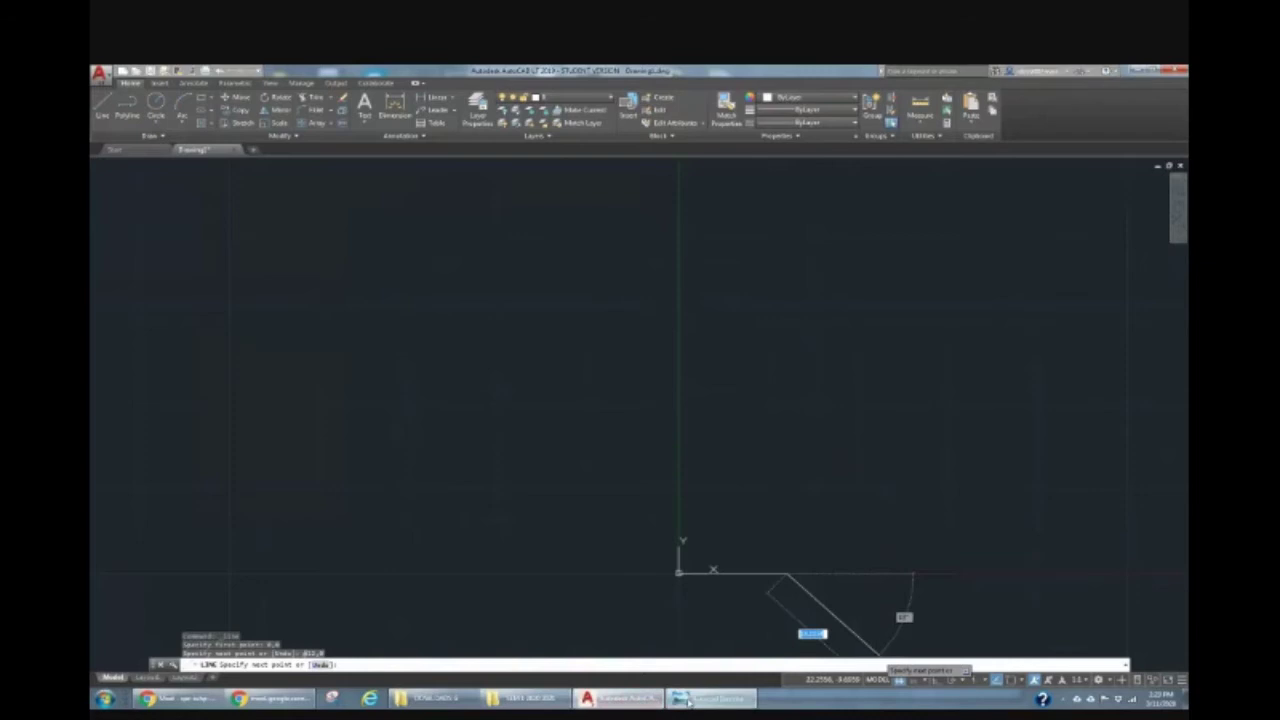
left_click(742, 700)
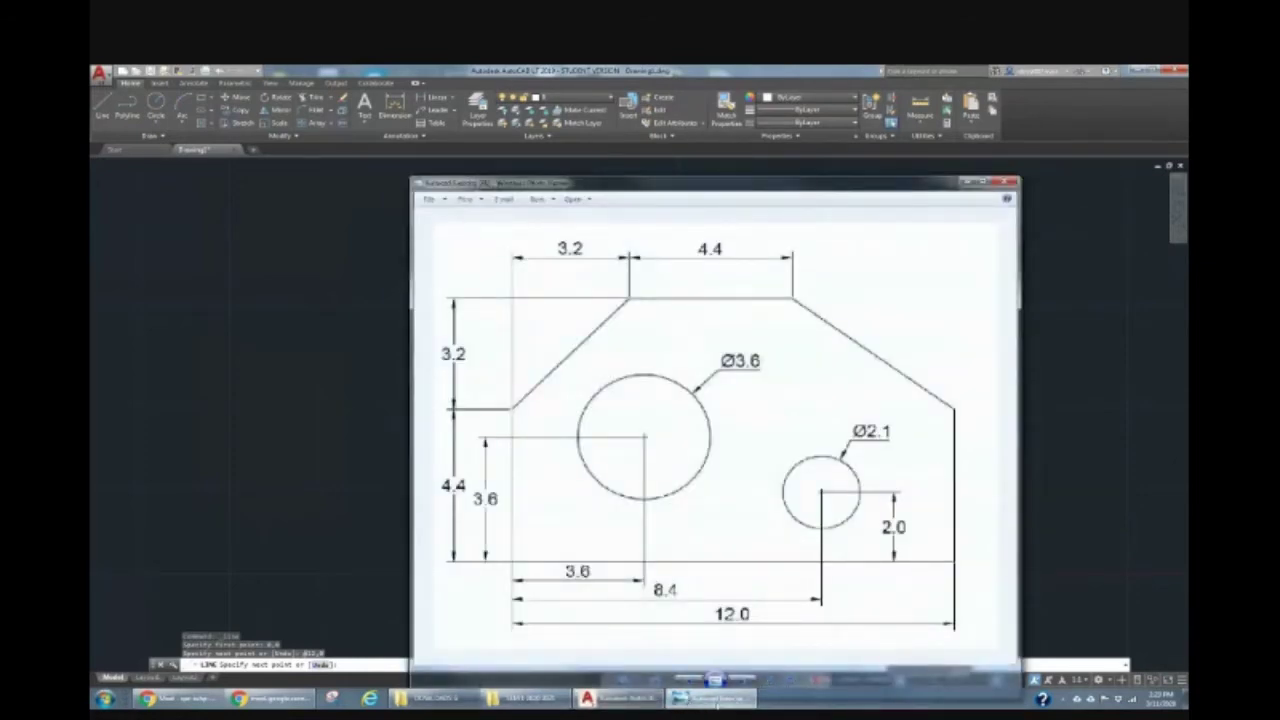
Place the top of the vertical right edge and end the line, rechecking the reference
left_click(714, 698)
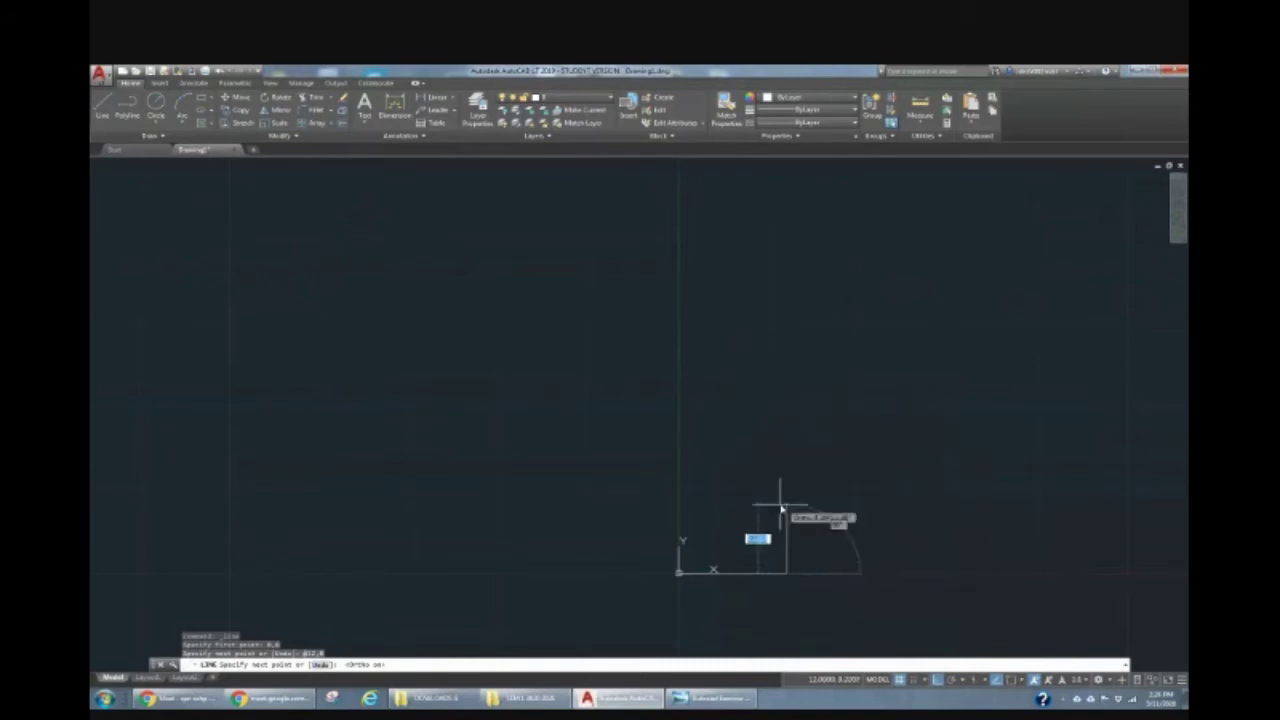
left_click(790, 452)
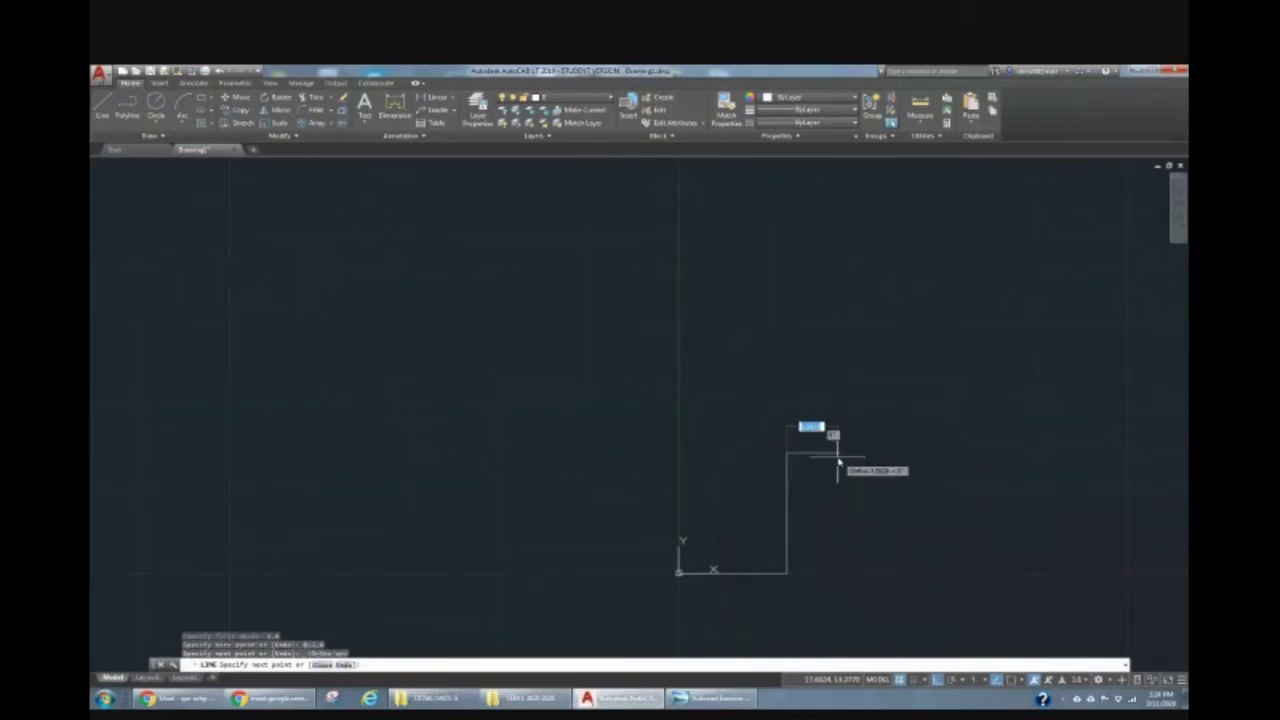
key("Escape")
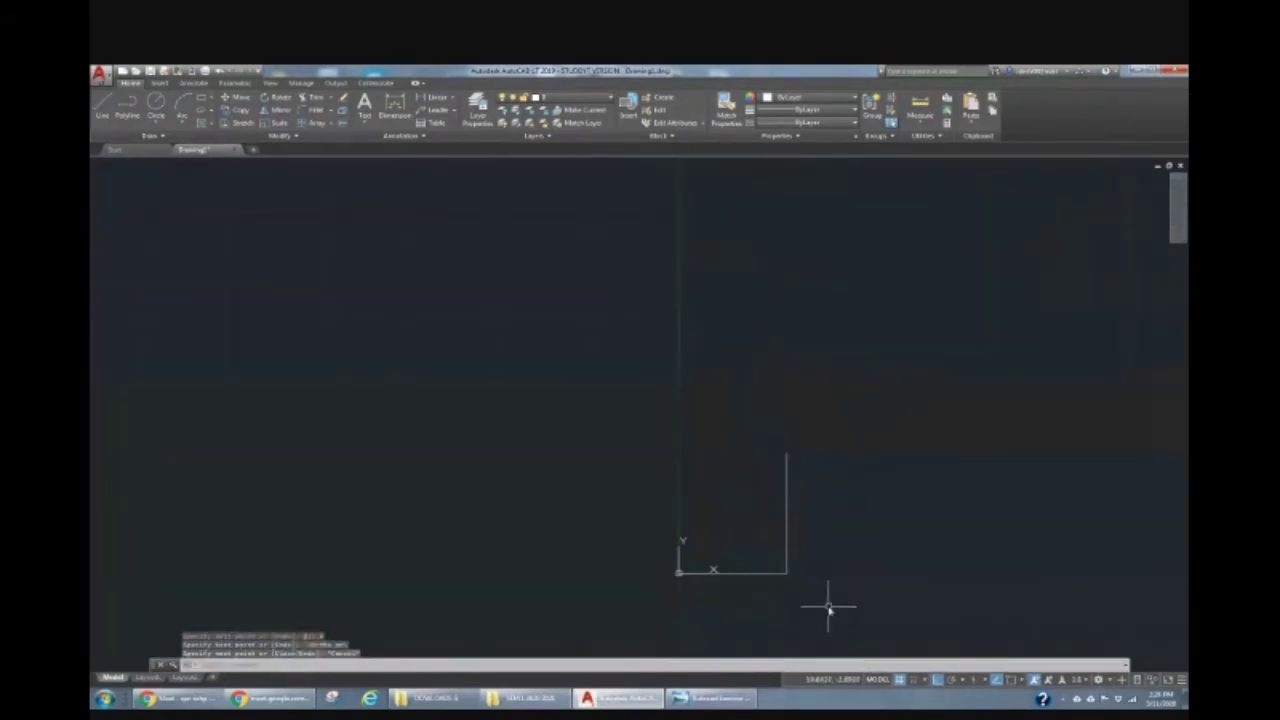
left_click(716, 698)
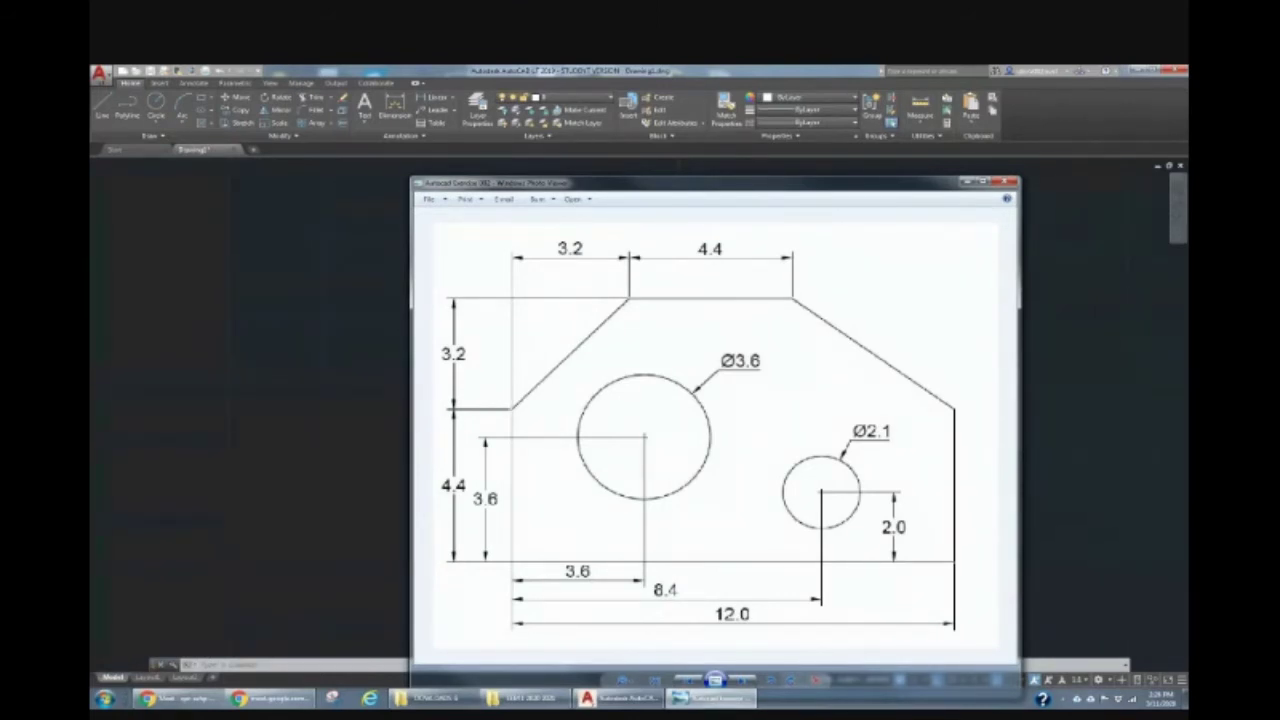
left_click(708, 698)
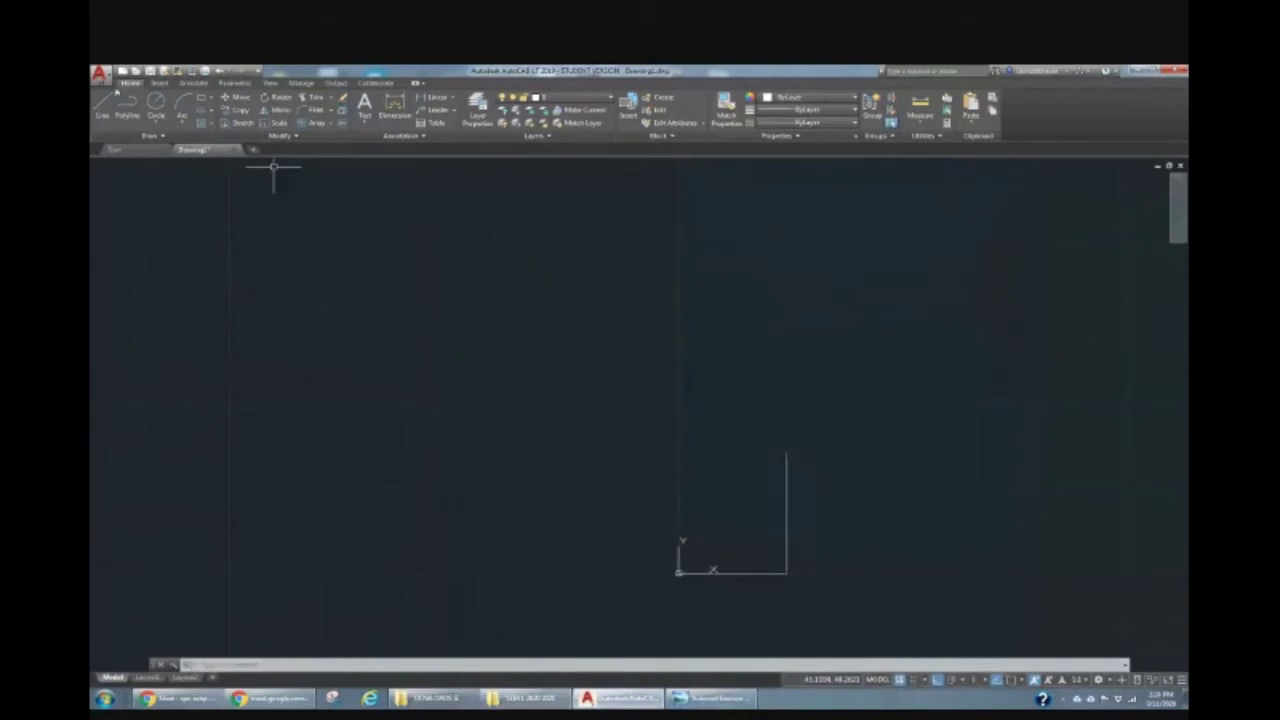
Start a new line and tick Object Snap On in the snap settings' Object Snap tab
left_click(102, 108)
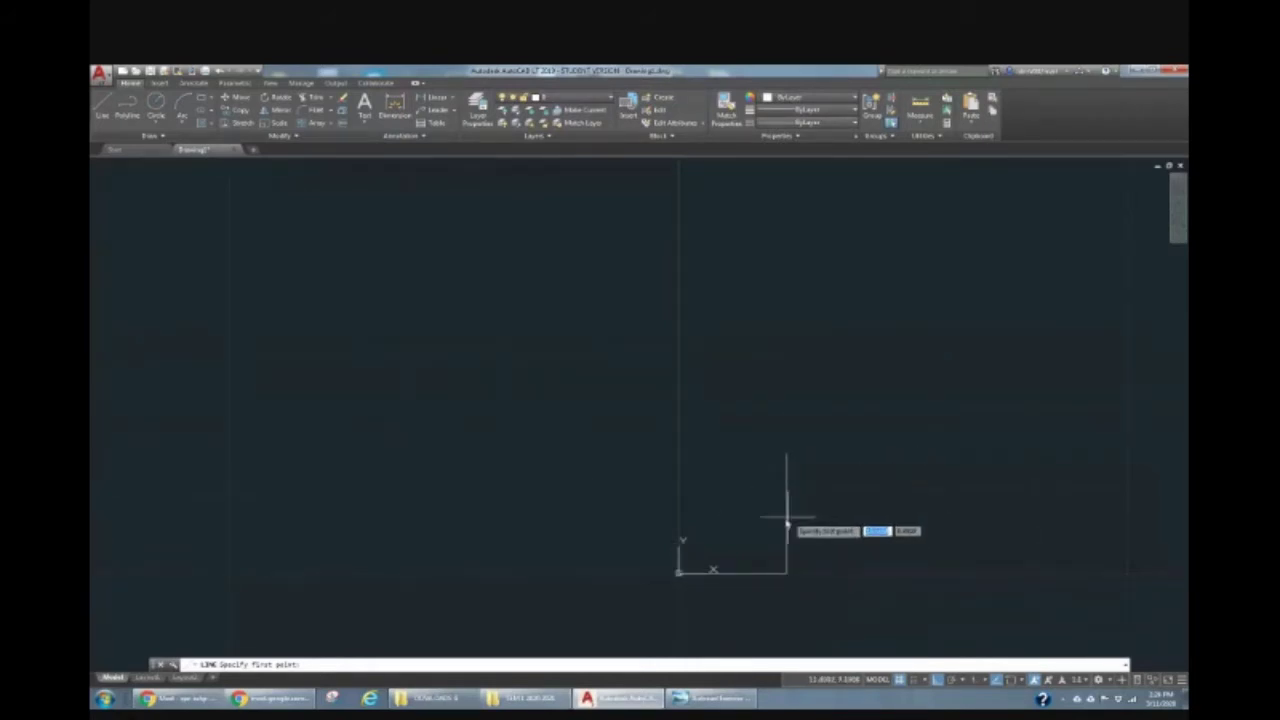
left_click(928, 686)
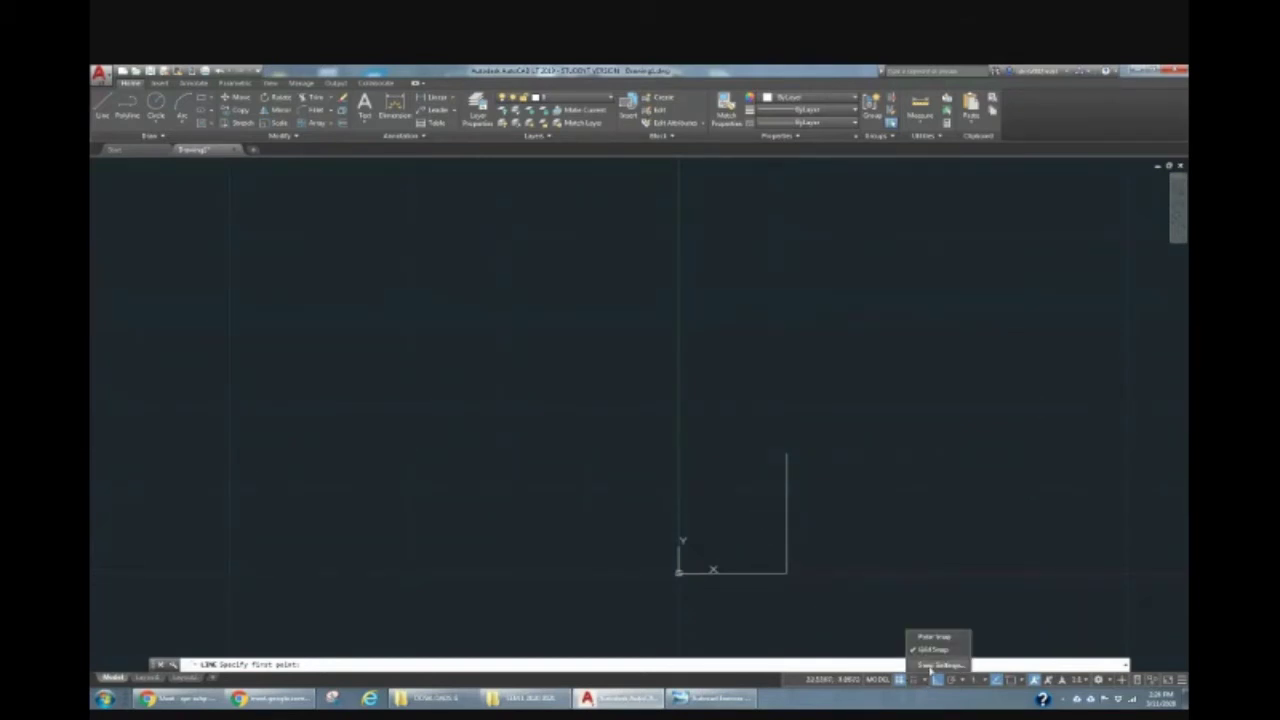
left_click(929, 664)
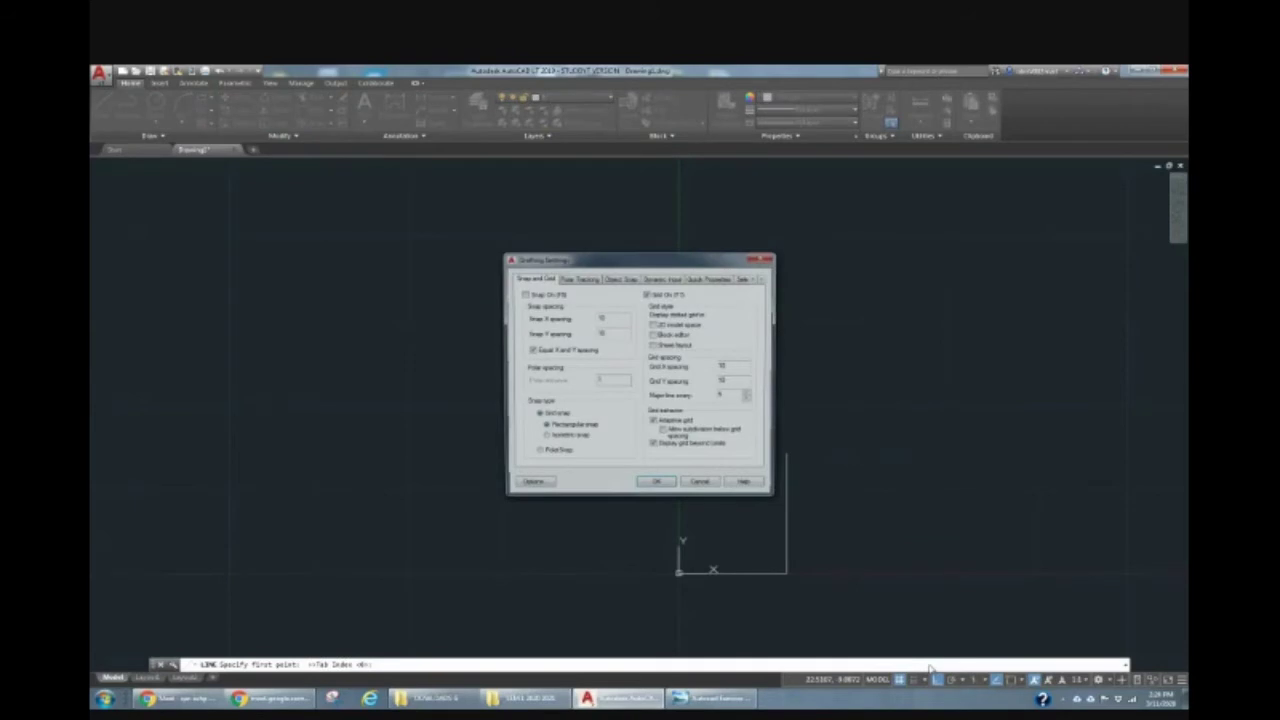
left_click(621, 279)
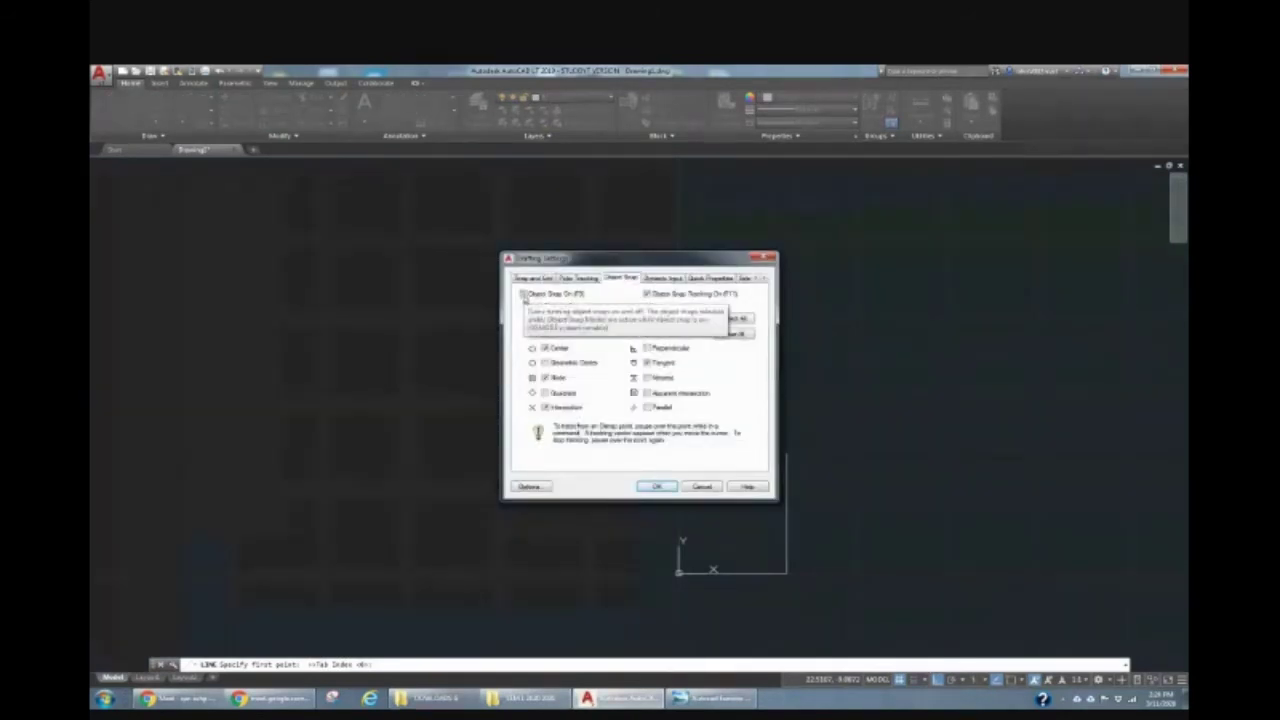
left_click(523, 294)
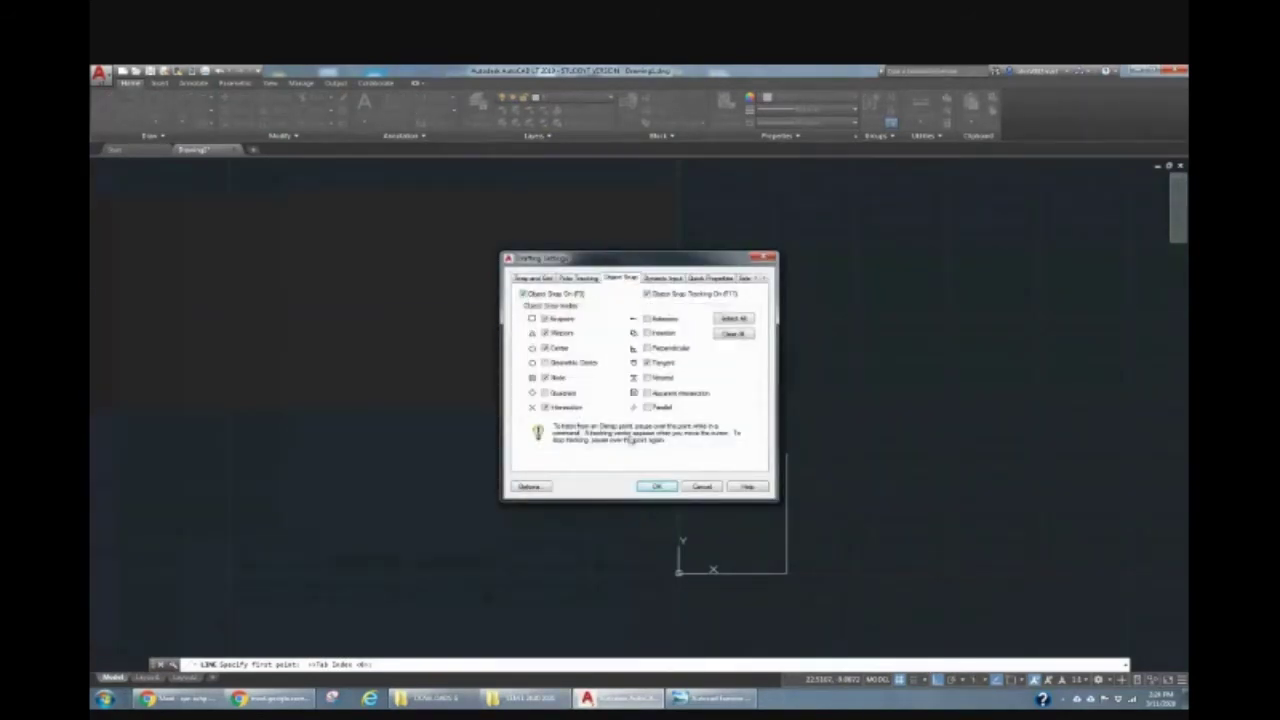
left_click(655, 487)
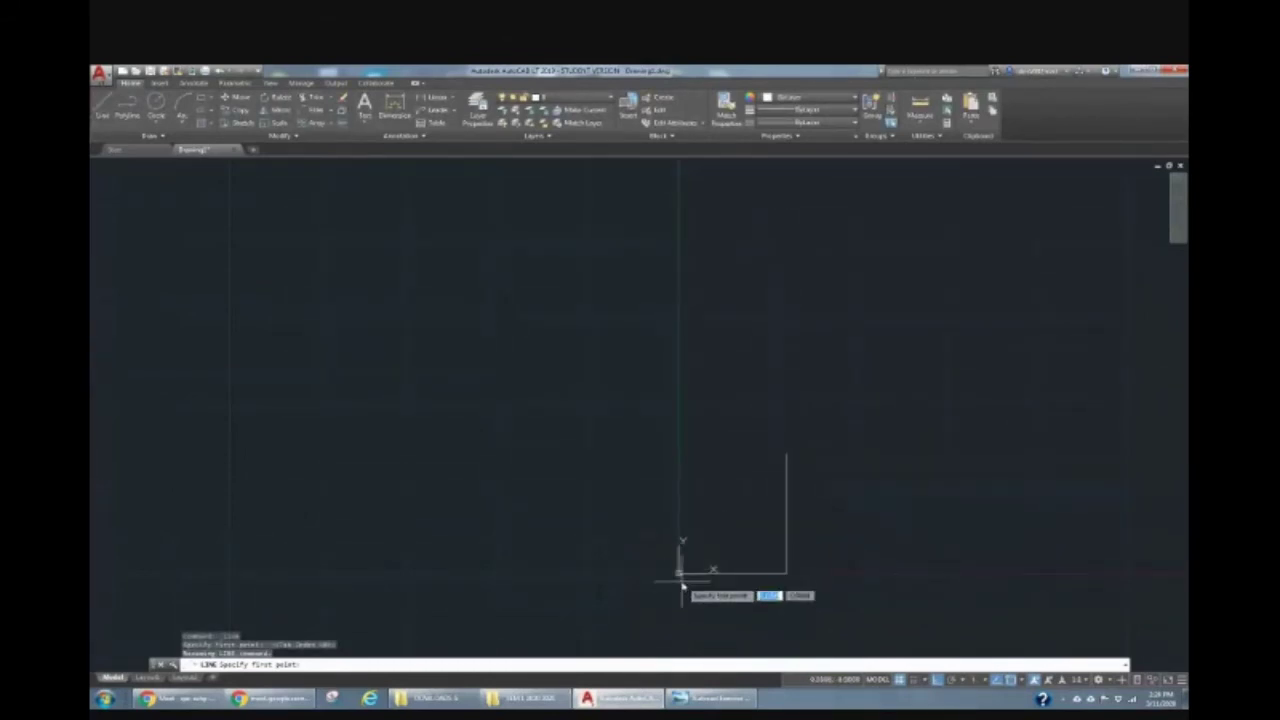
Draw the 6-unit left edge up from the origin, turn Ortho off, and recall the reference
scroll(680, 575, "up", 6)
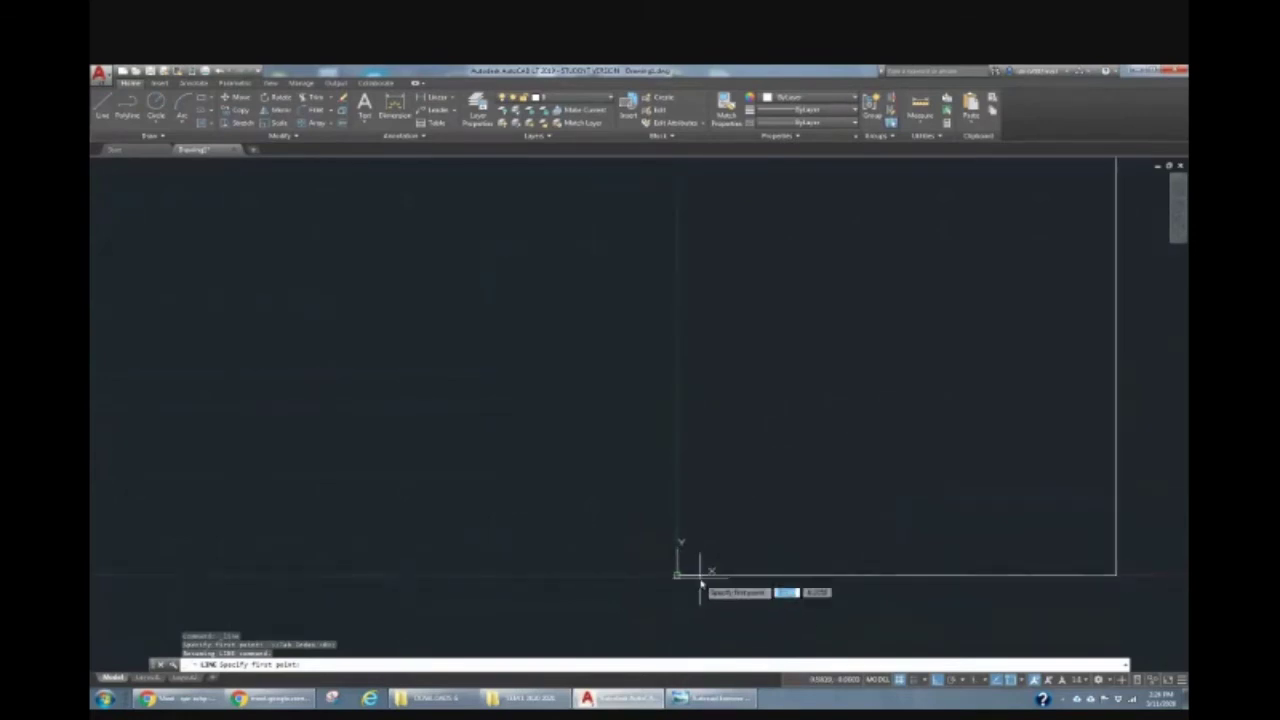
scroll(682, 577, "down", 2)
left_click(685, 577)
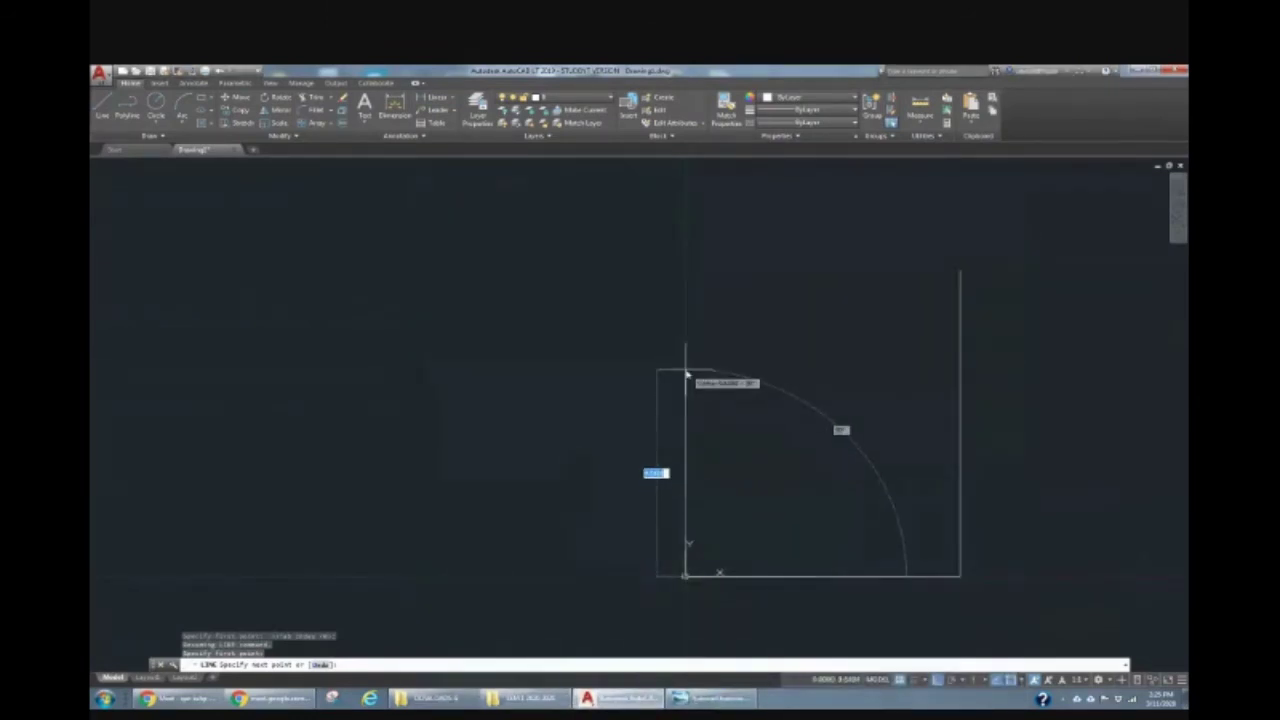
type("6")
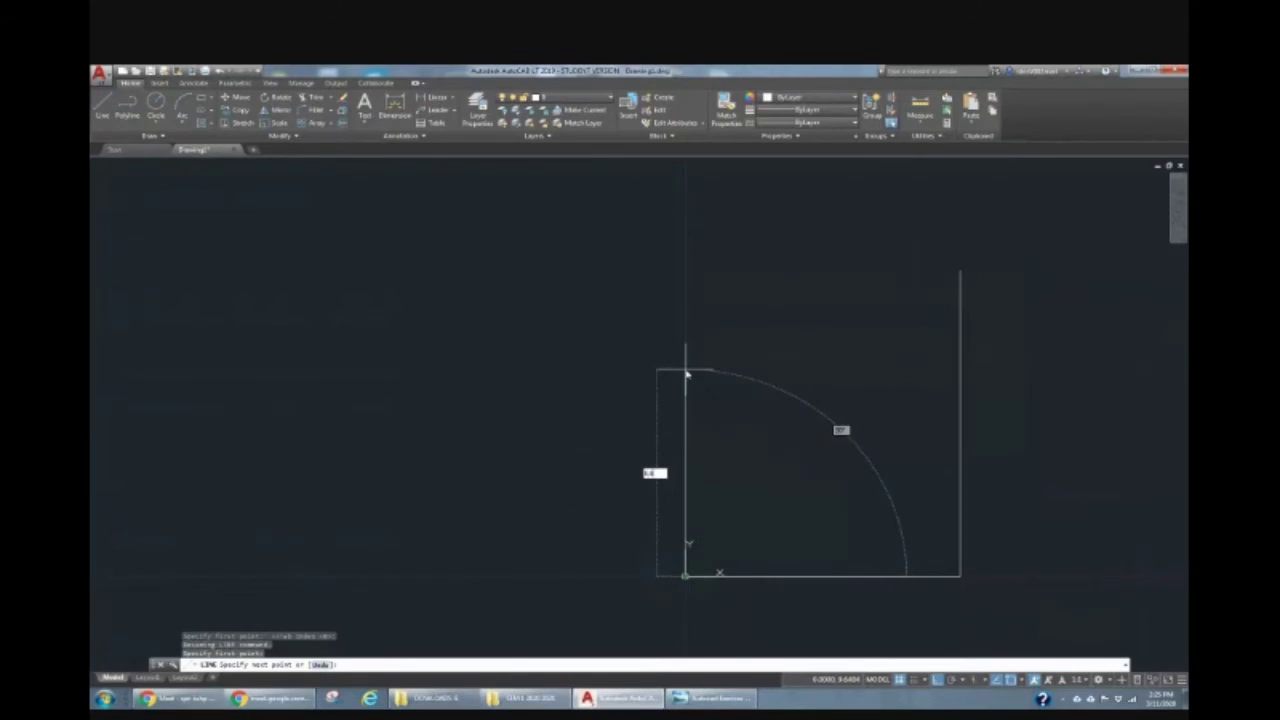
key("Return")
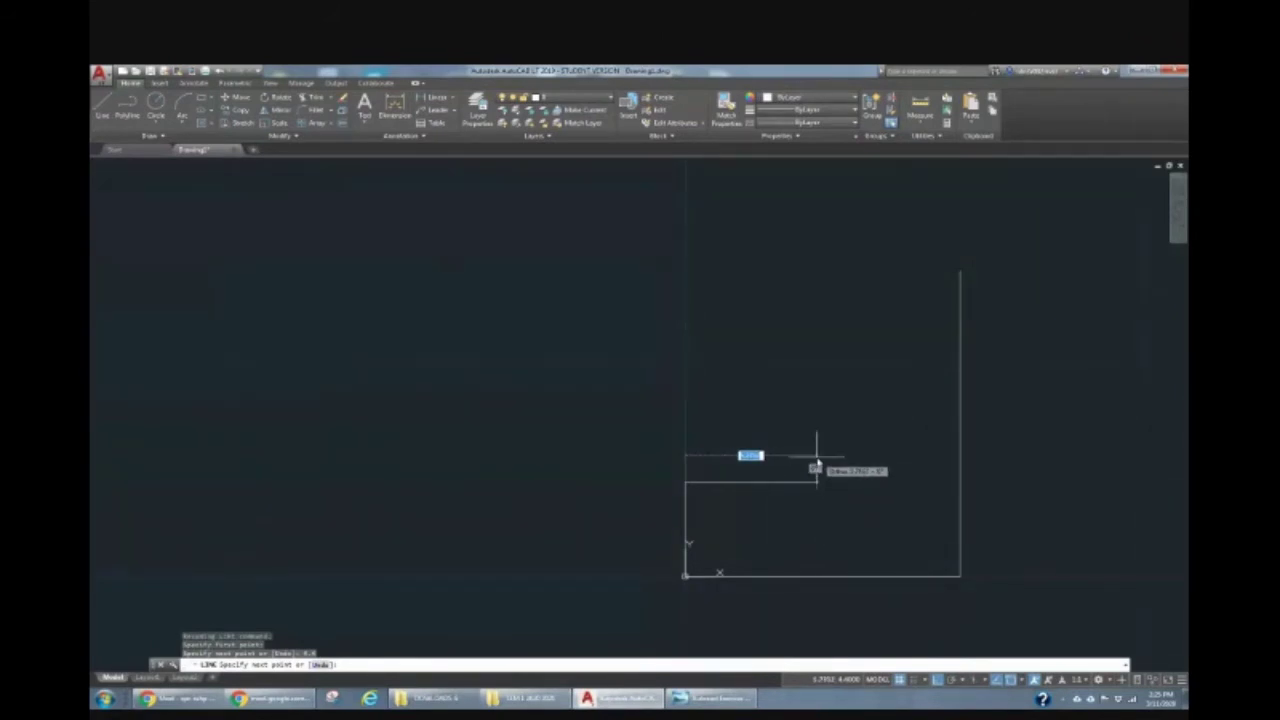
key("F8")
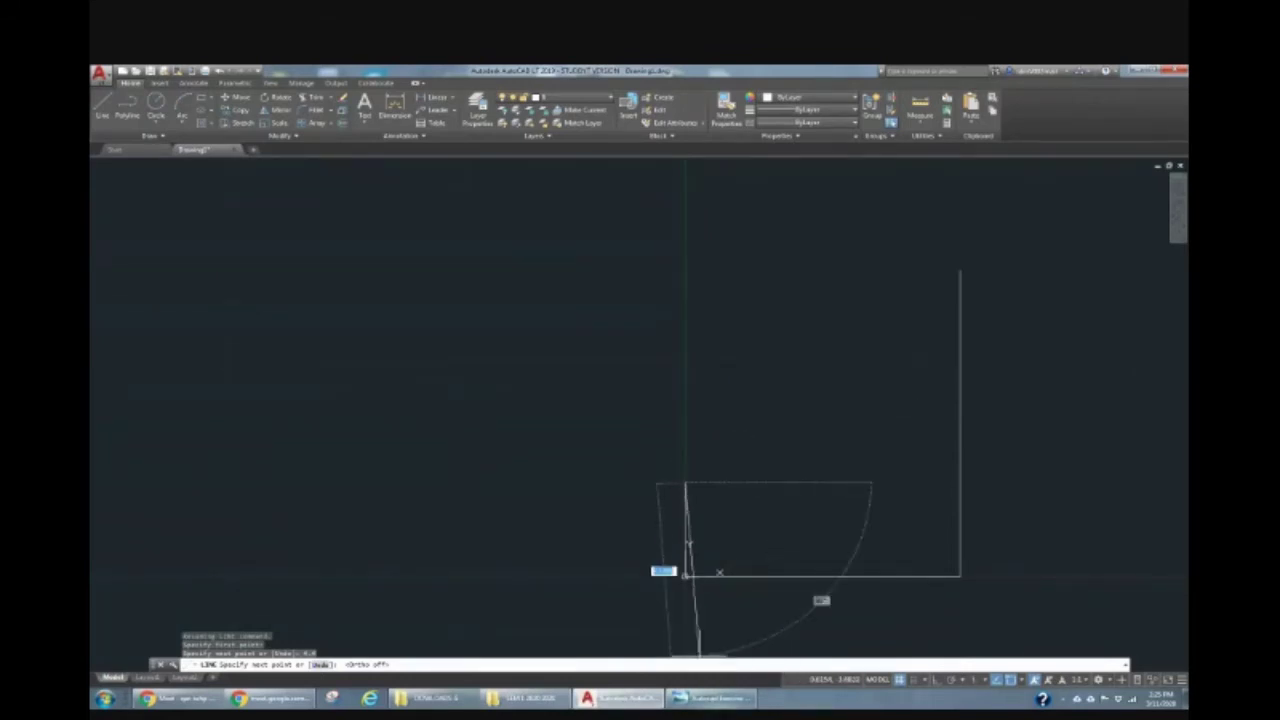
left_click(715, 698)
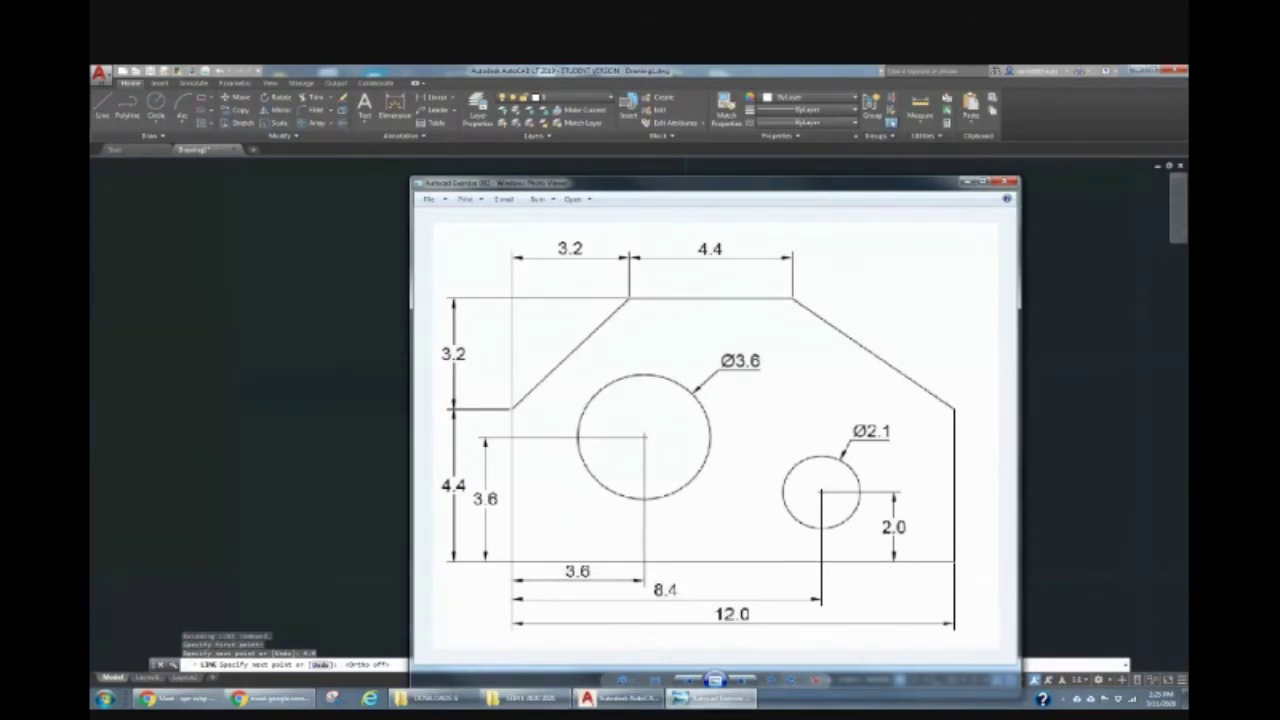
Turn Ortho on and continue the outline with a 4.5-unit segment
left_click(680, 697)
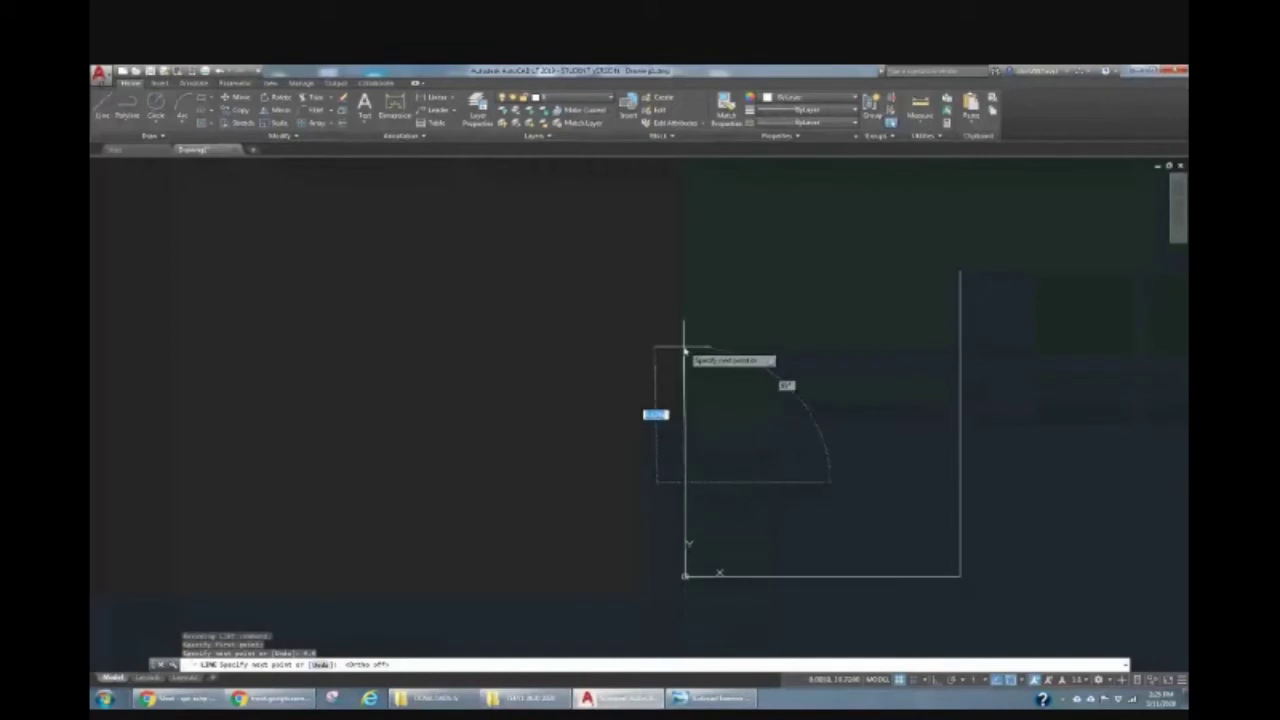
left_click(938, 680)
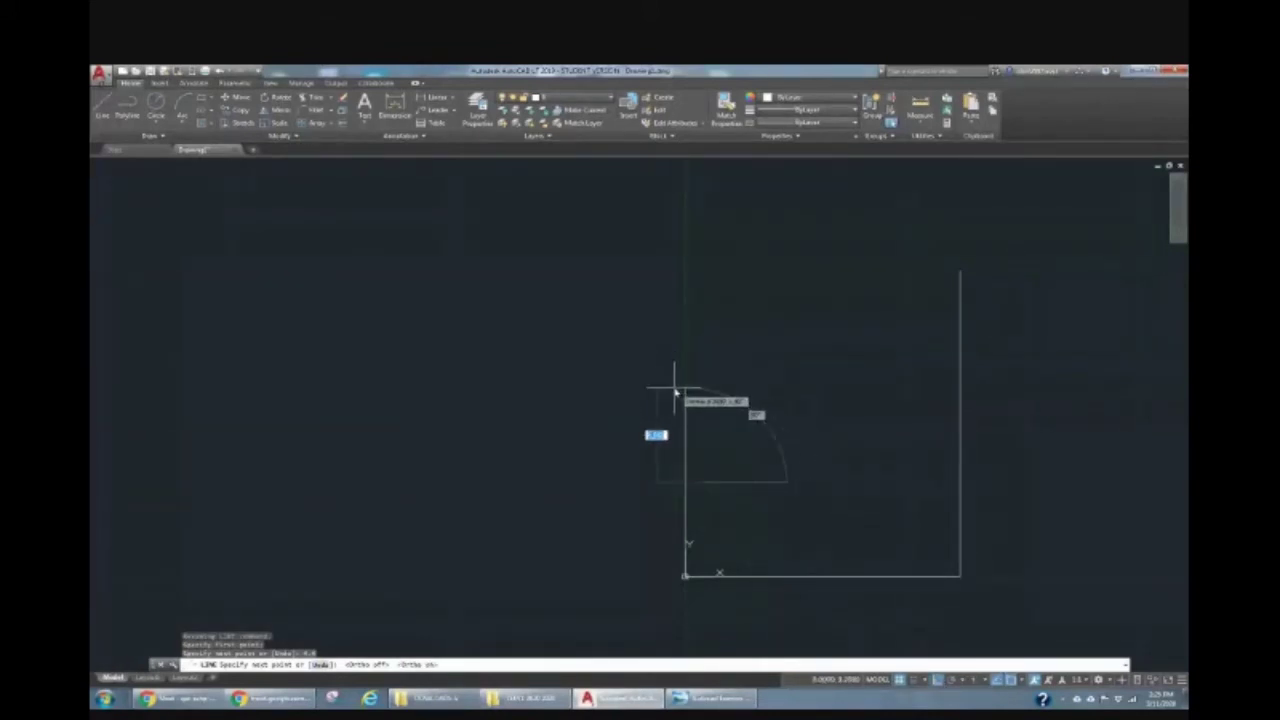
type("4")
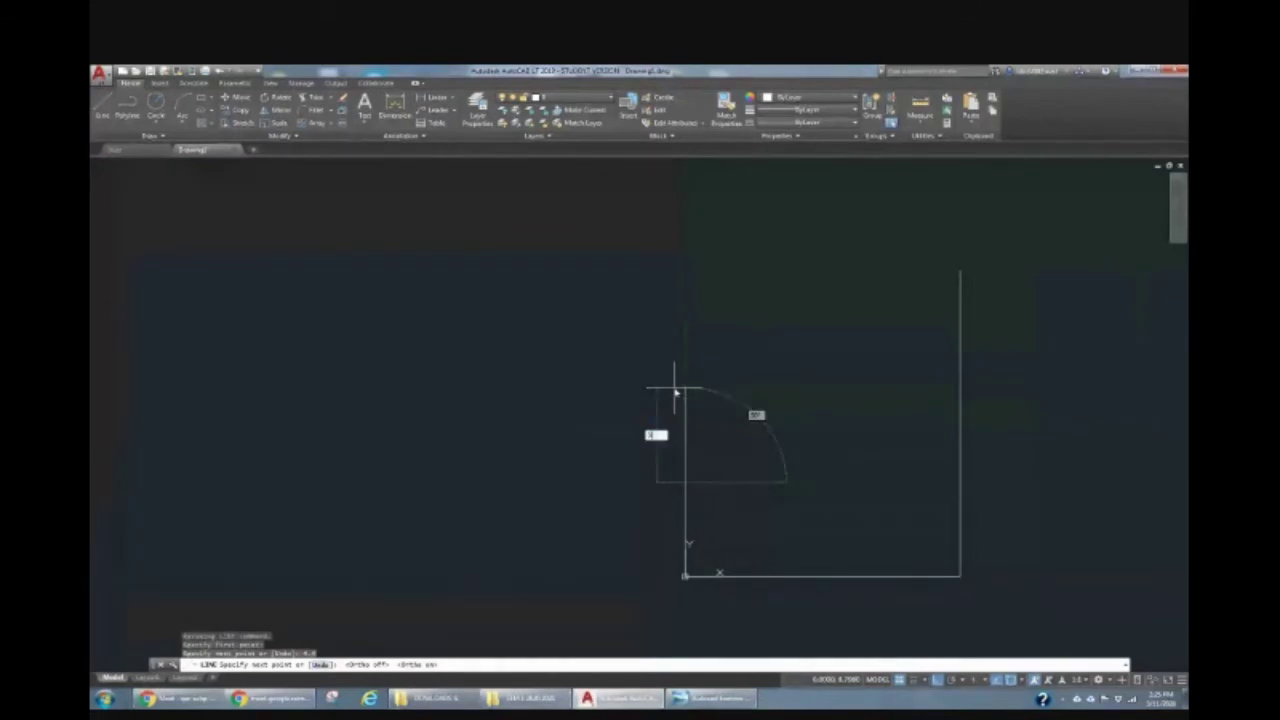
type(".5")
key("Return")
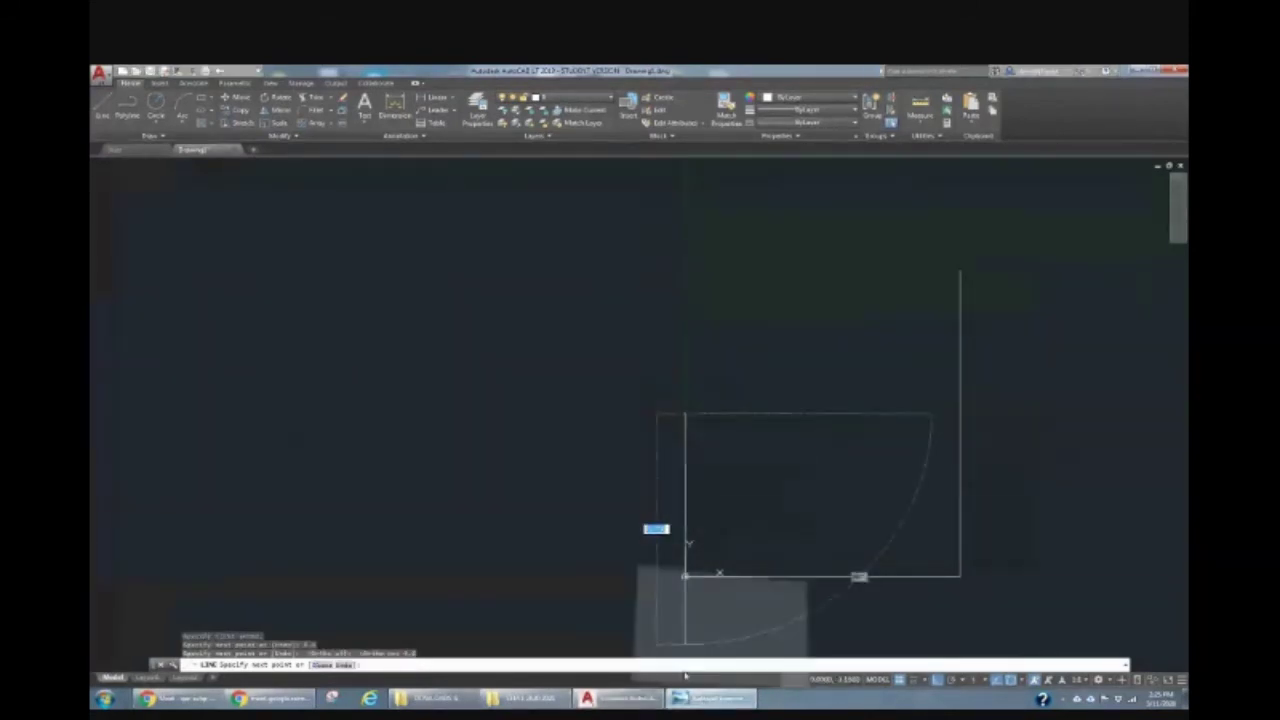
Add a 1-unit segment, checking its length against the reference drawing
left_click(680, 697)
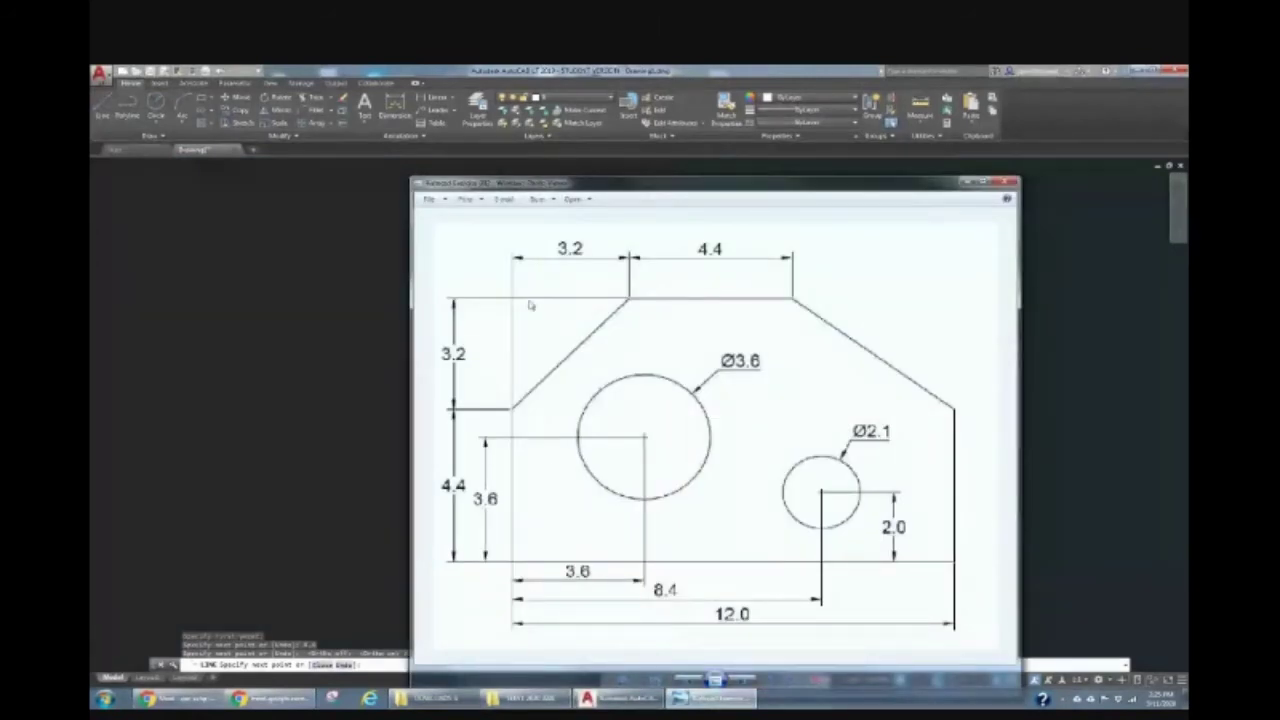
left_click(680, 697)
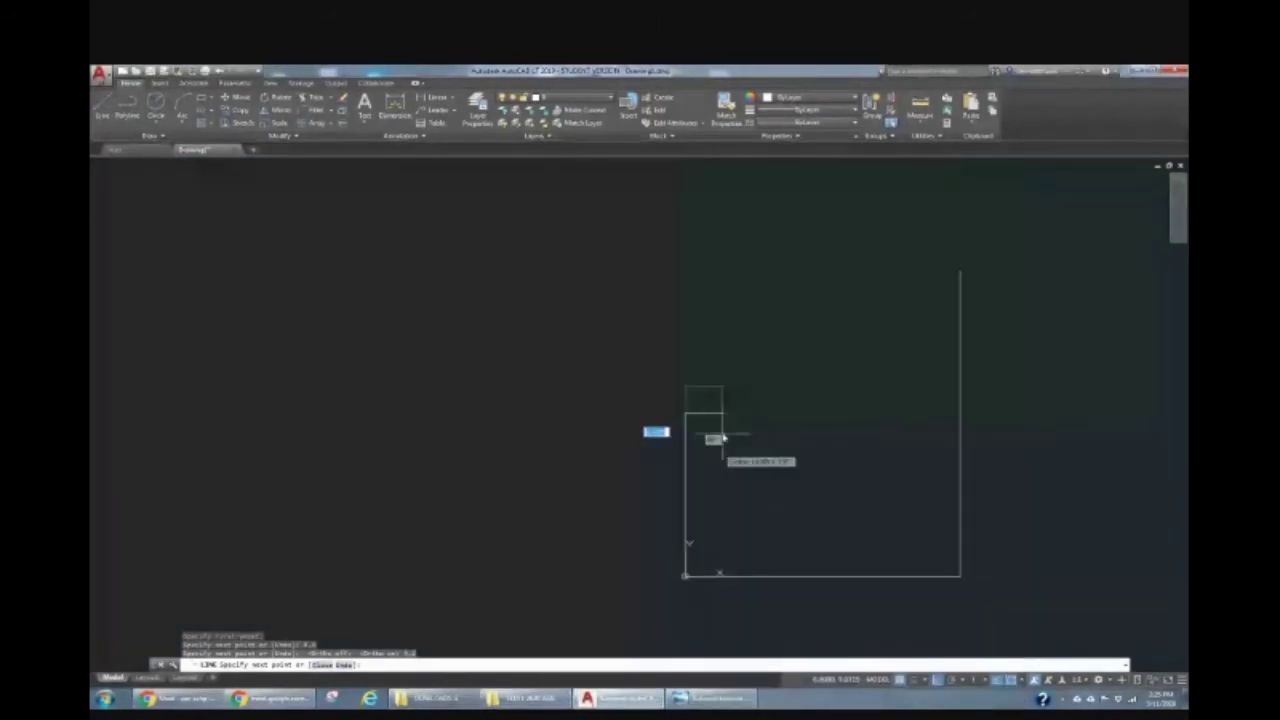
type("1")
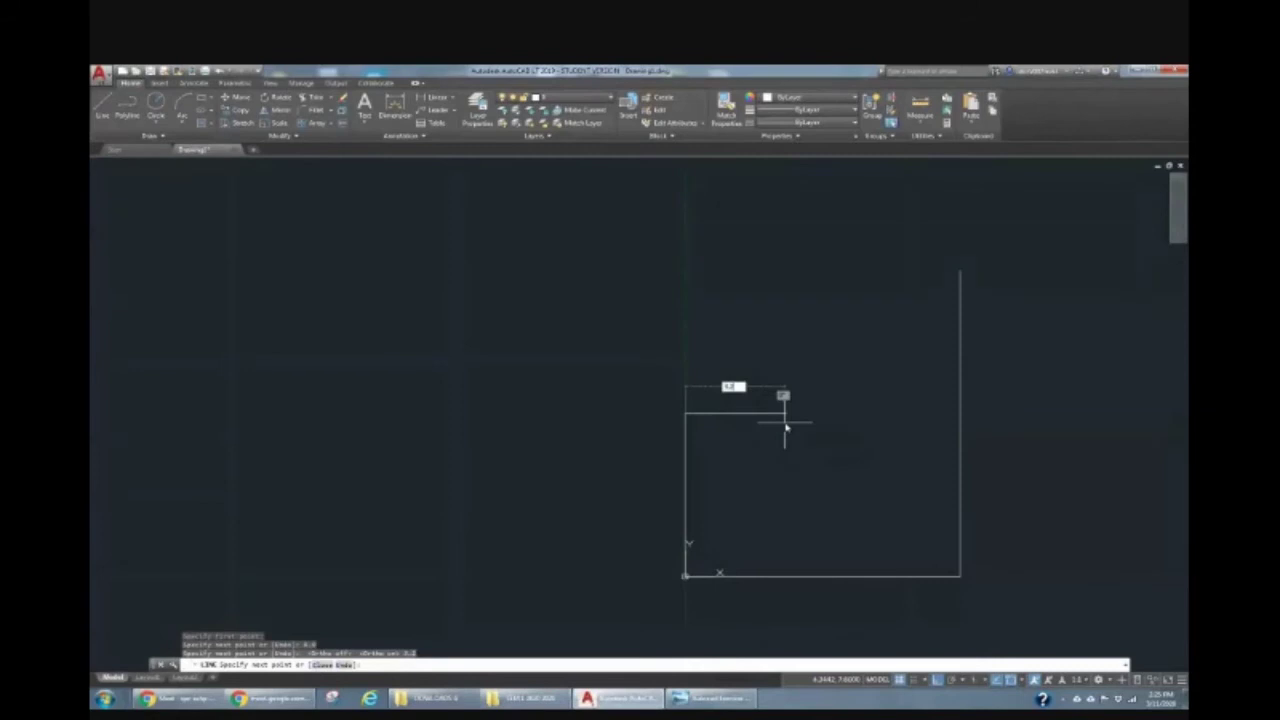
key("Return")
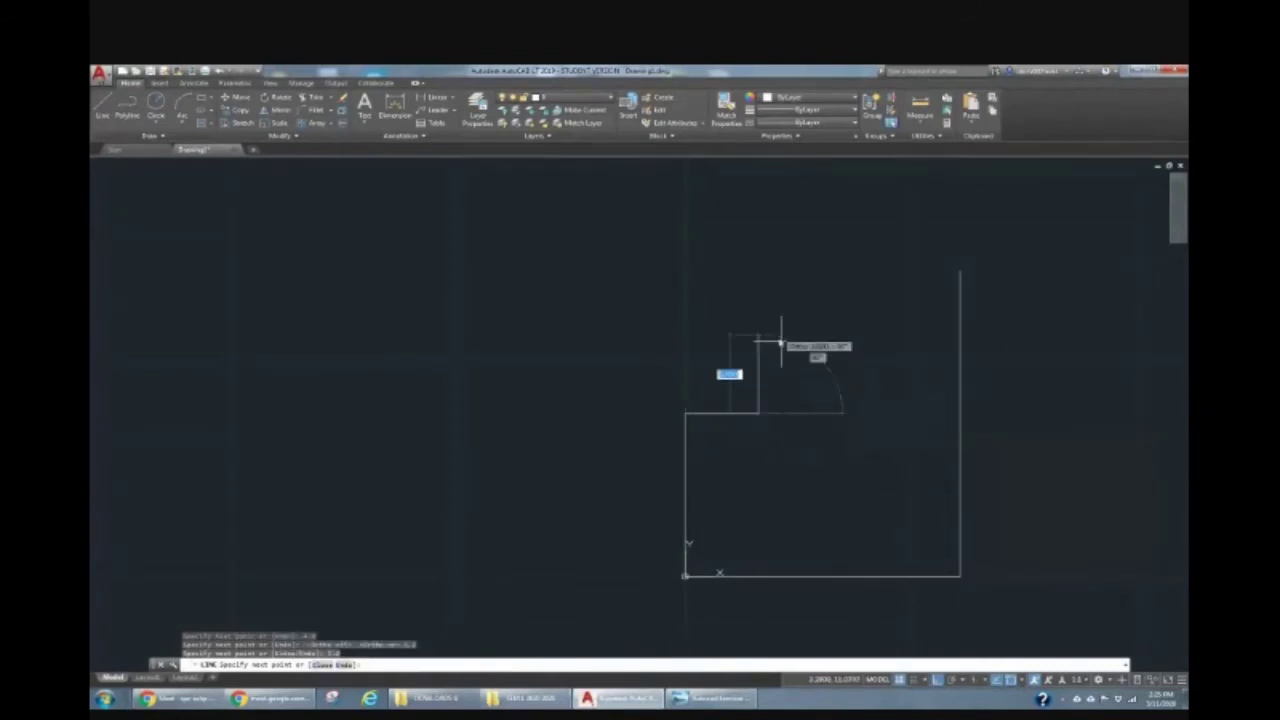
left_click(713, 699)
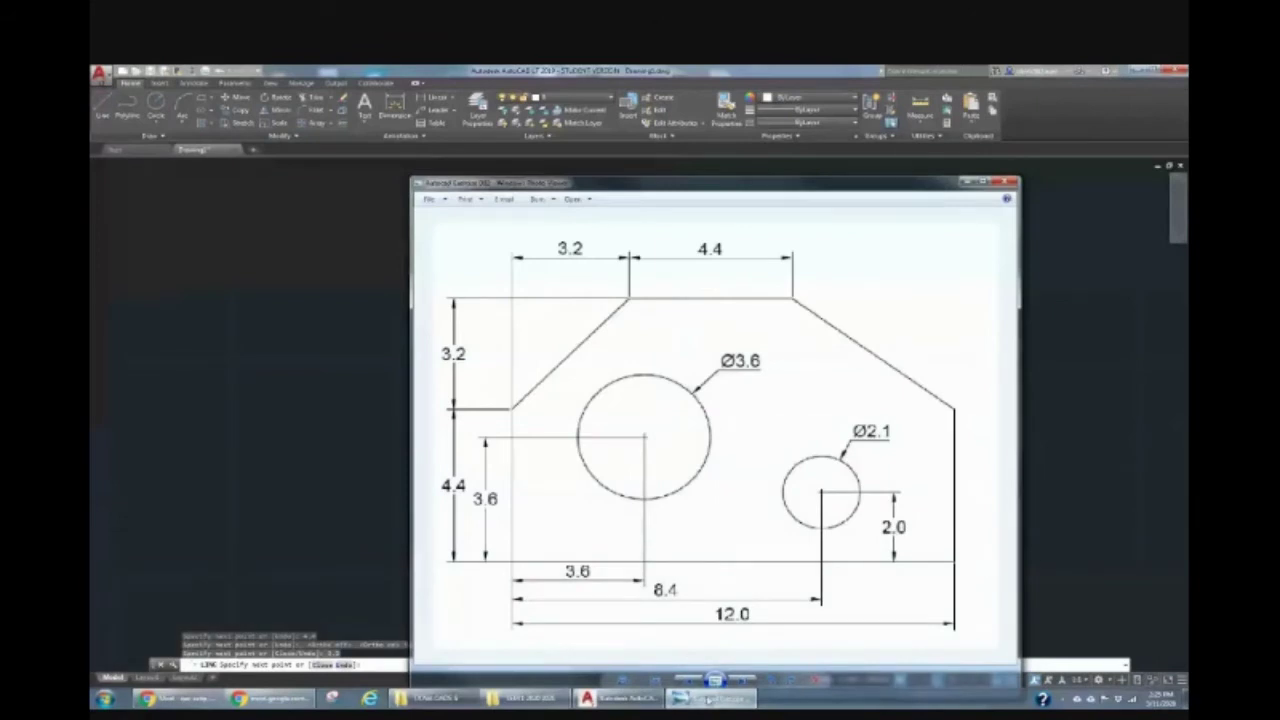
left_click(708, 699)
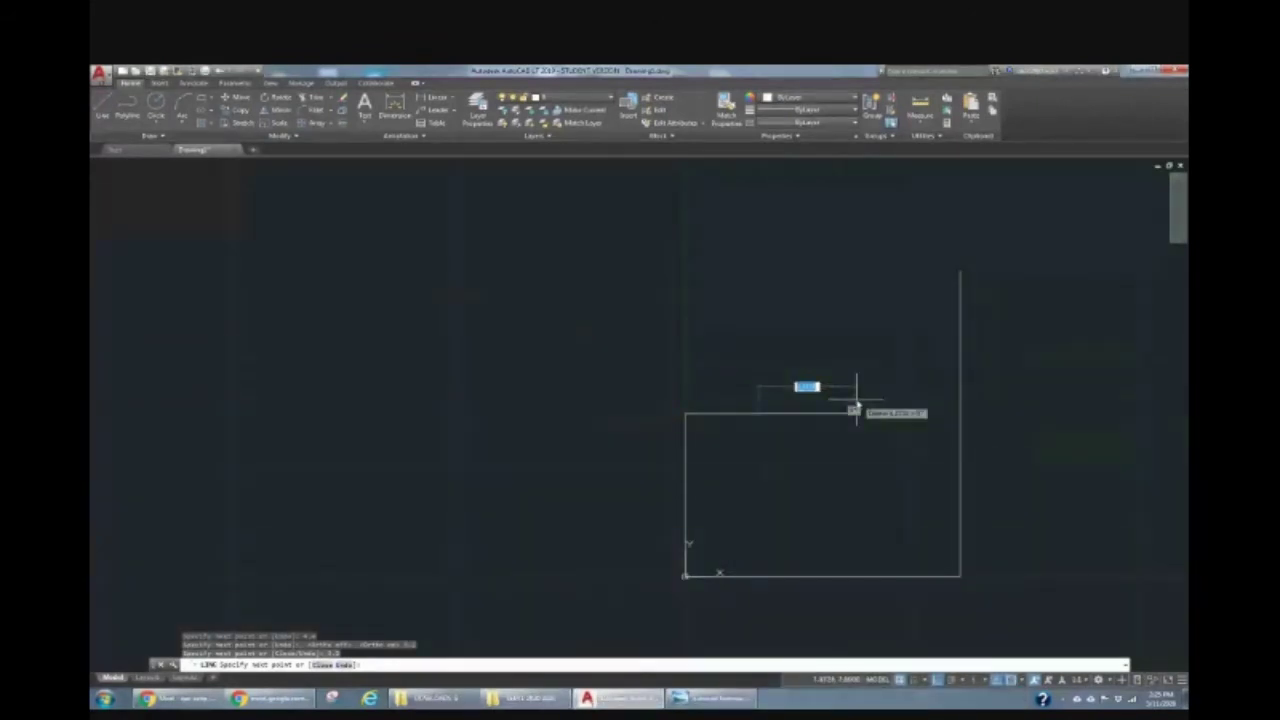
Draw a trial diagonal from the left edge toward the top edge, then delete it
key("F8")
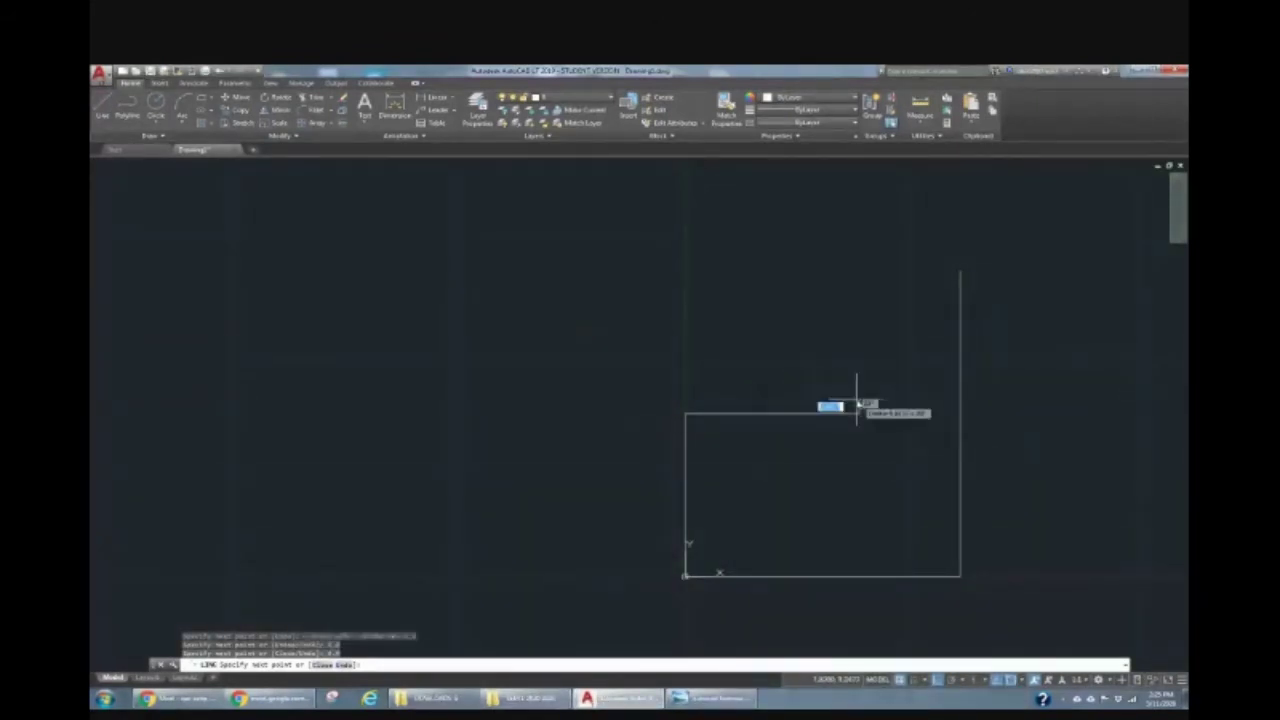
key("Escape")
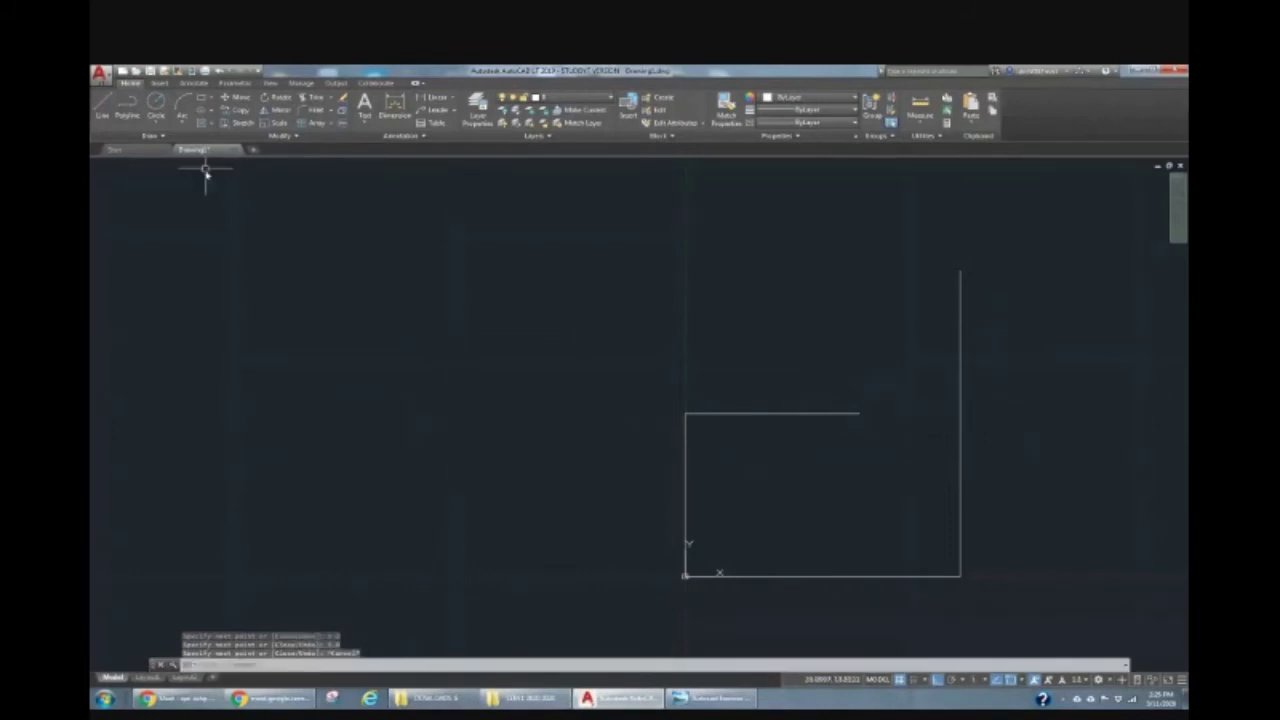
left_click(104, 106)
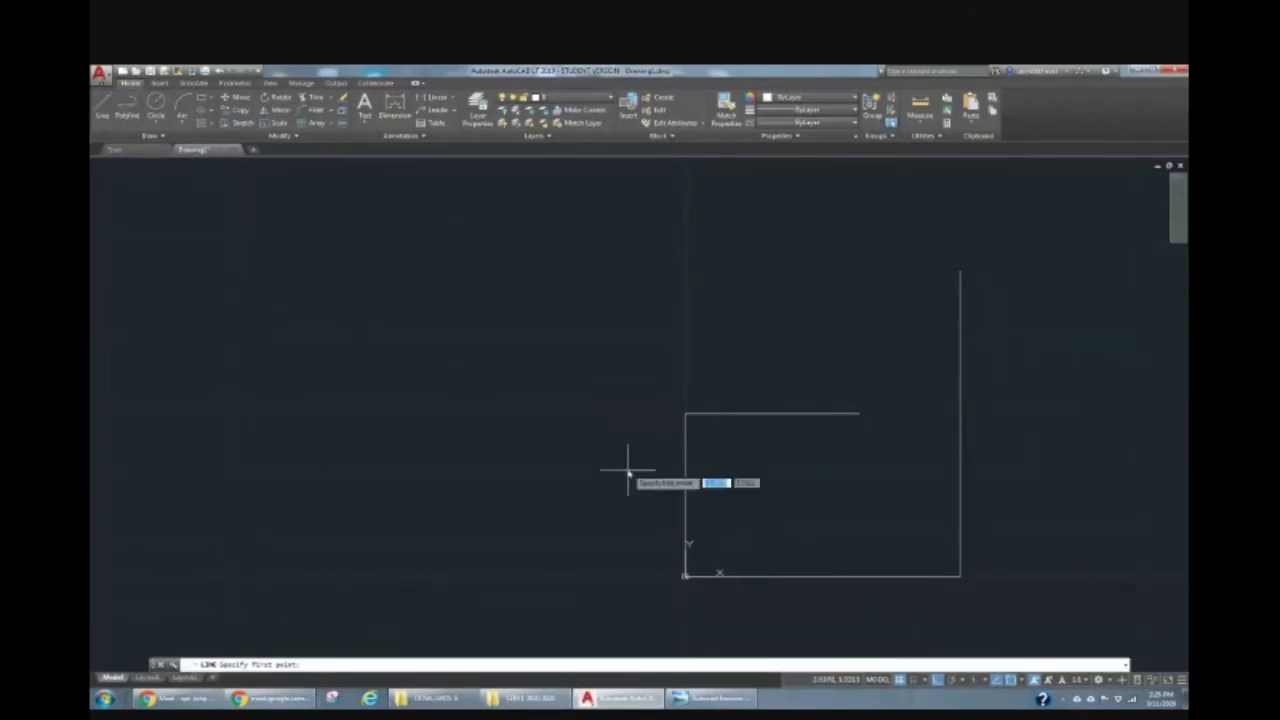
left_click(686, 484)
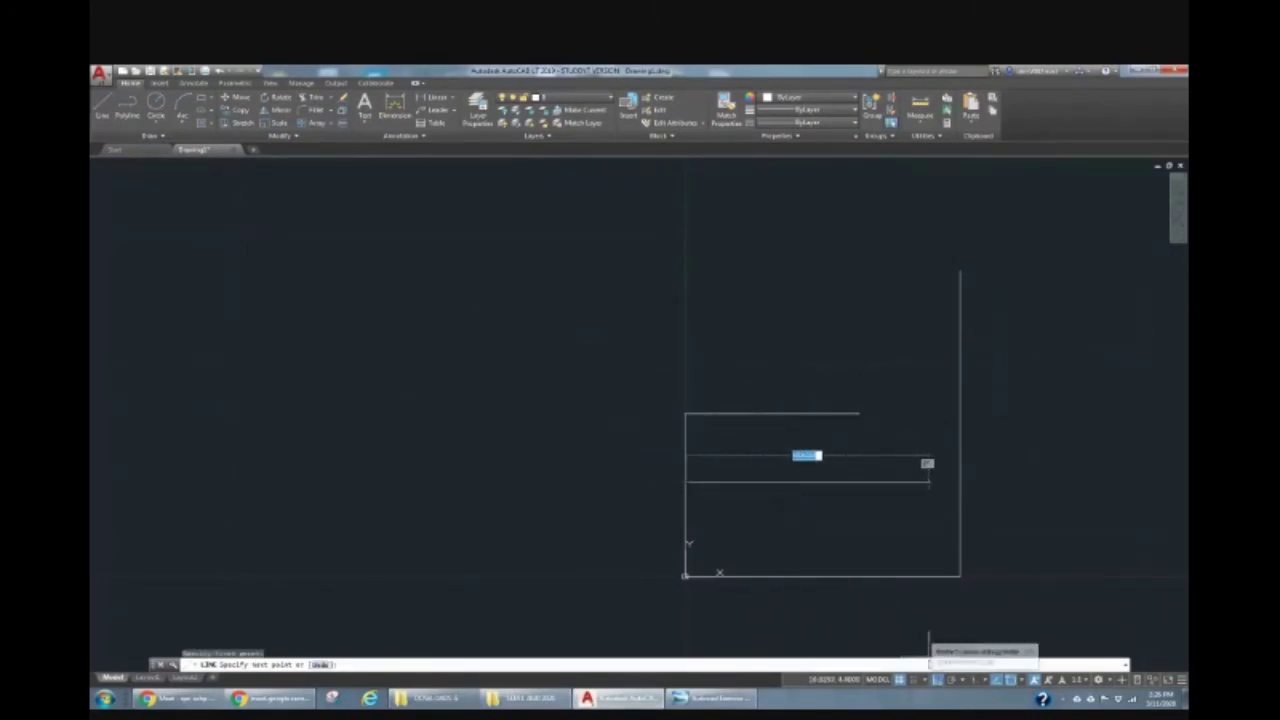
key("F9")
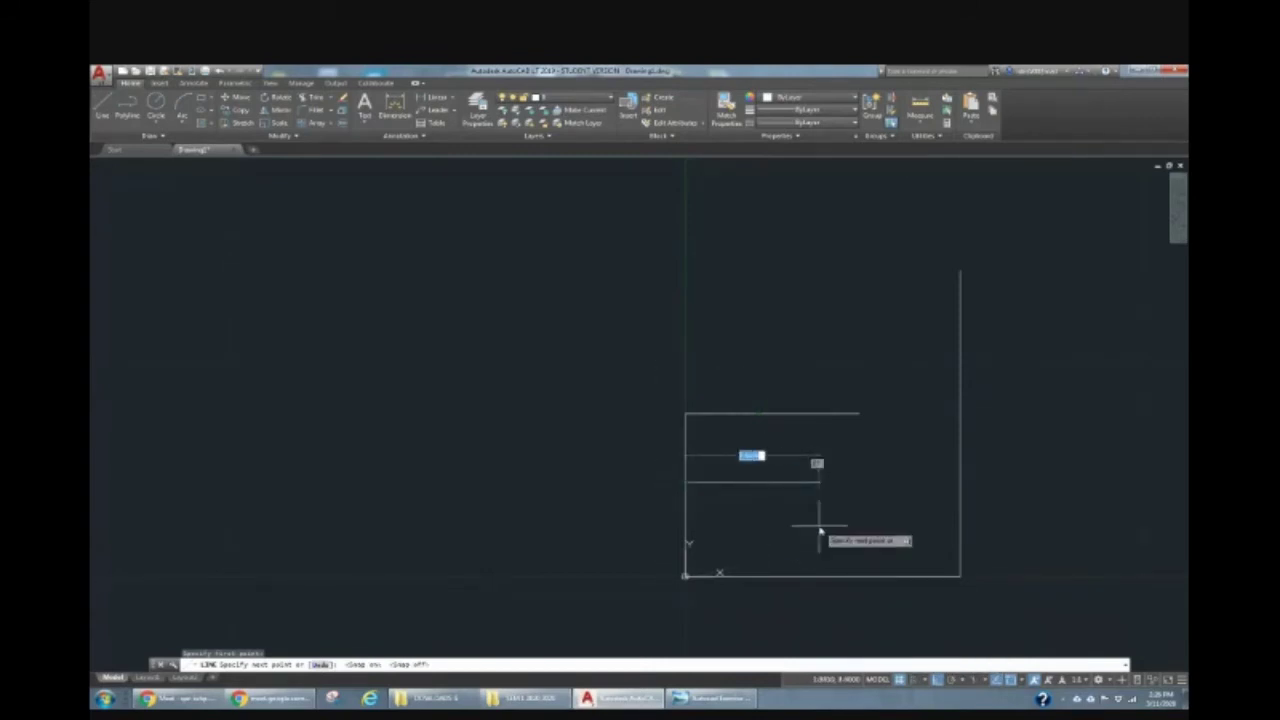
key("F9")
key("F8")
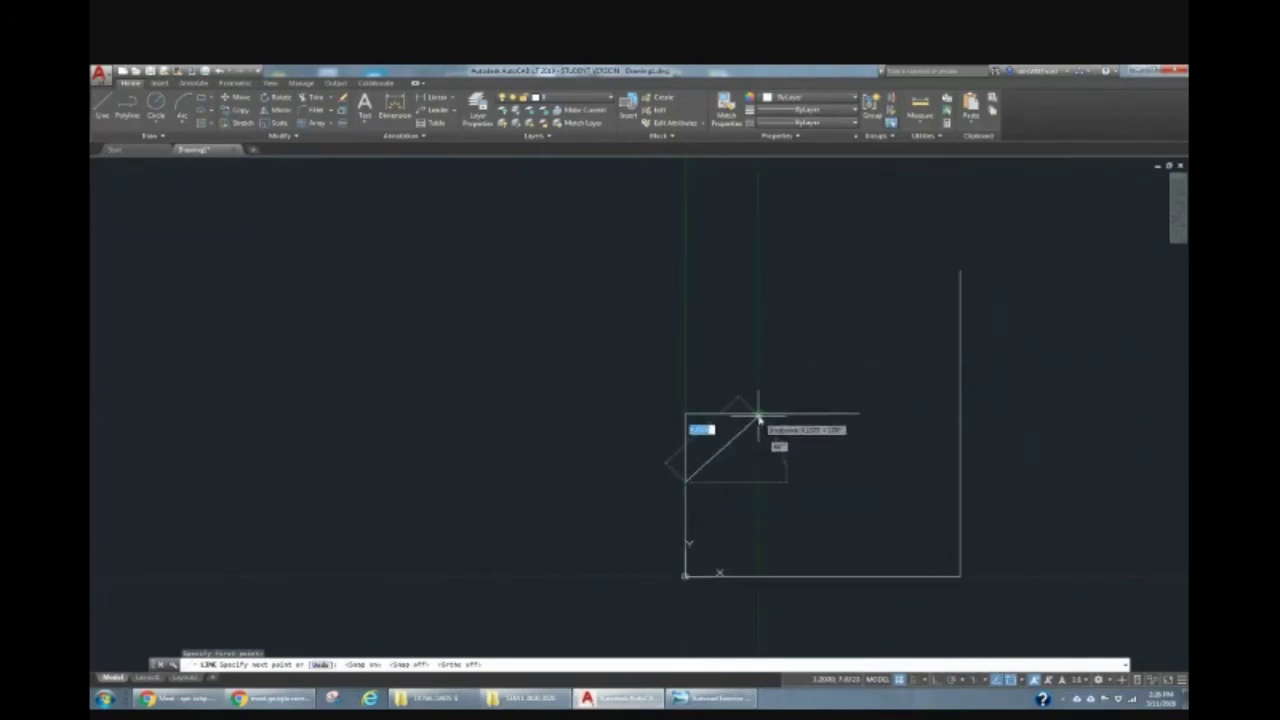
left_click(758, 418)
key("Escape")
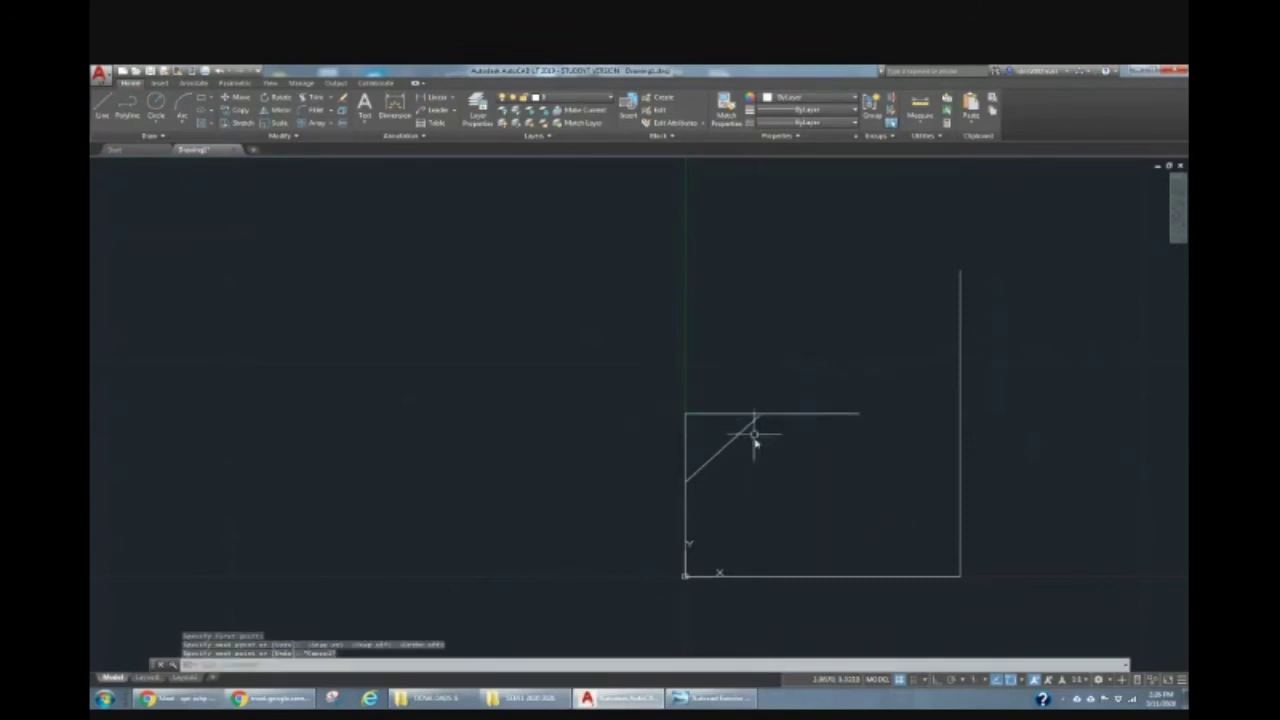
left_click(755, 420)
key("Delete")
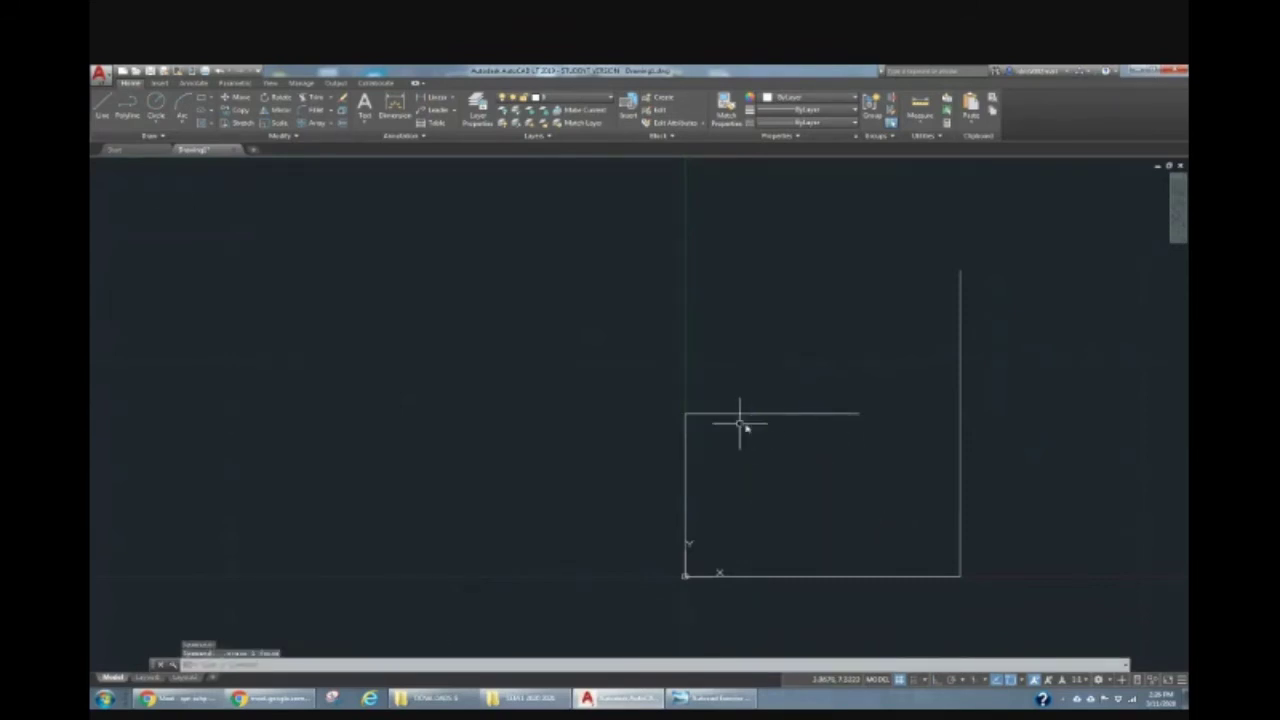
Draw the chamfer line from the left edge to the top edge
left_click(103, 108)
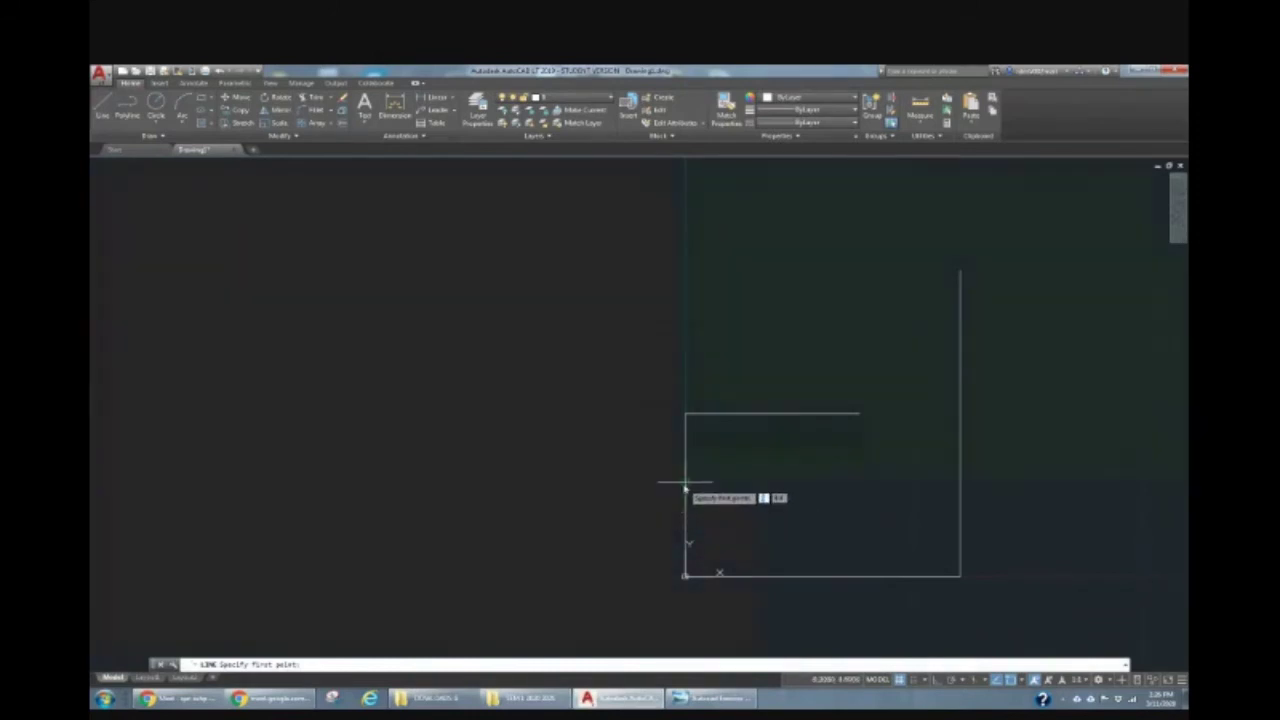
left_click(685, 481)
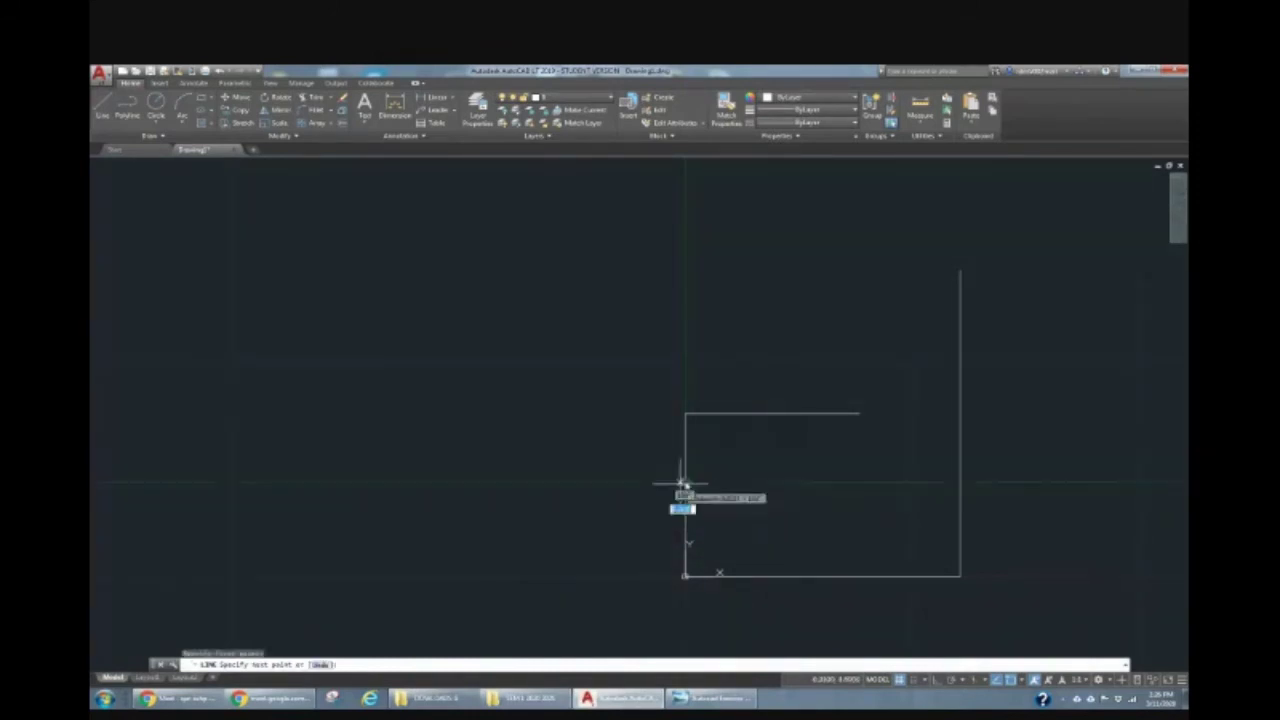
left_click(758, 413)
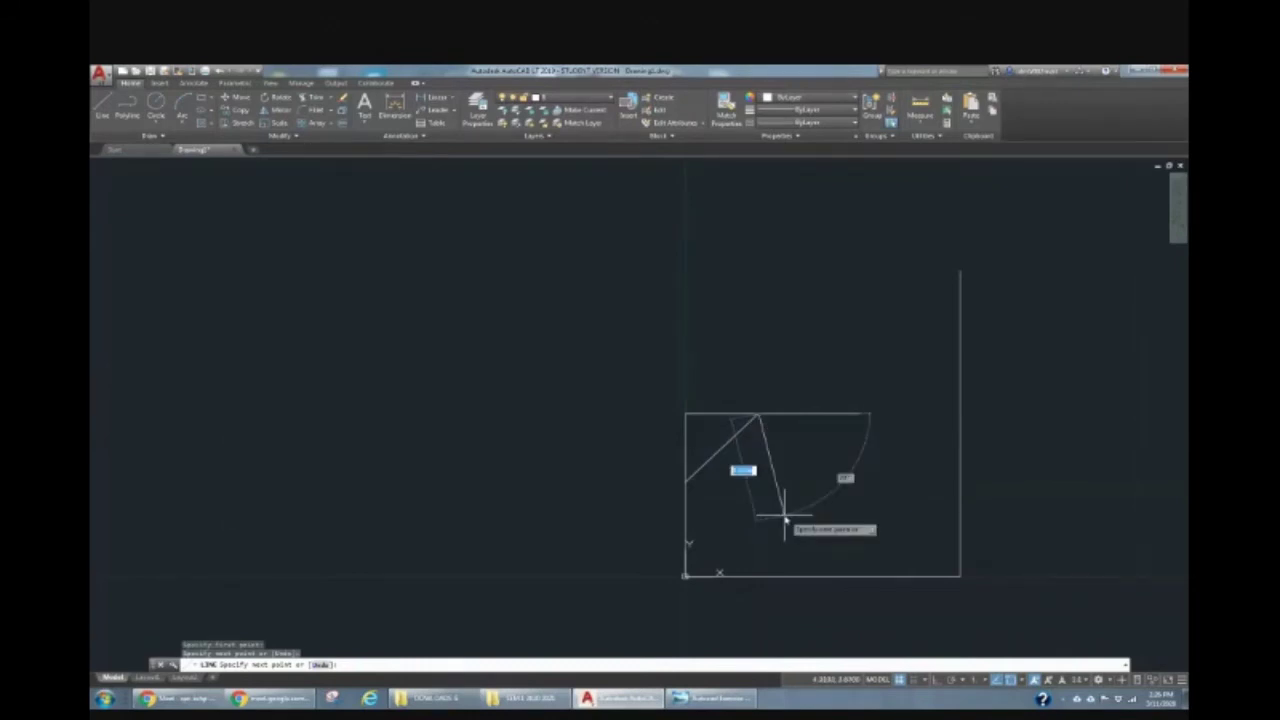
key("Escape")
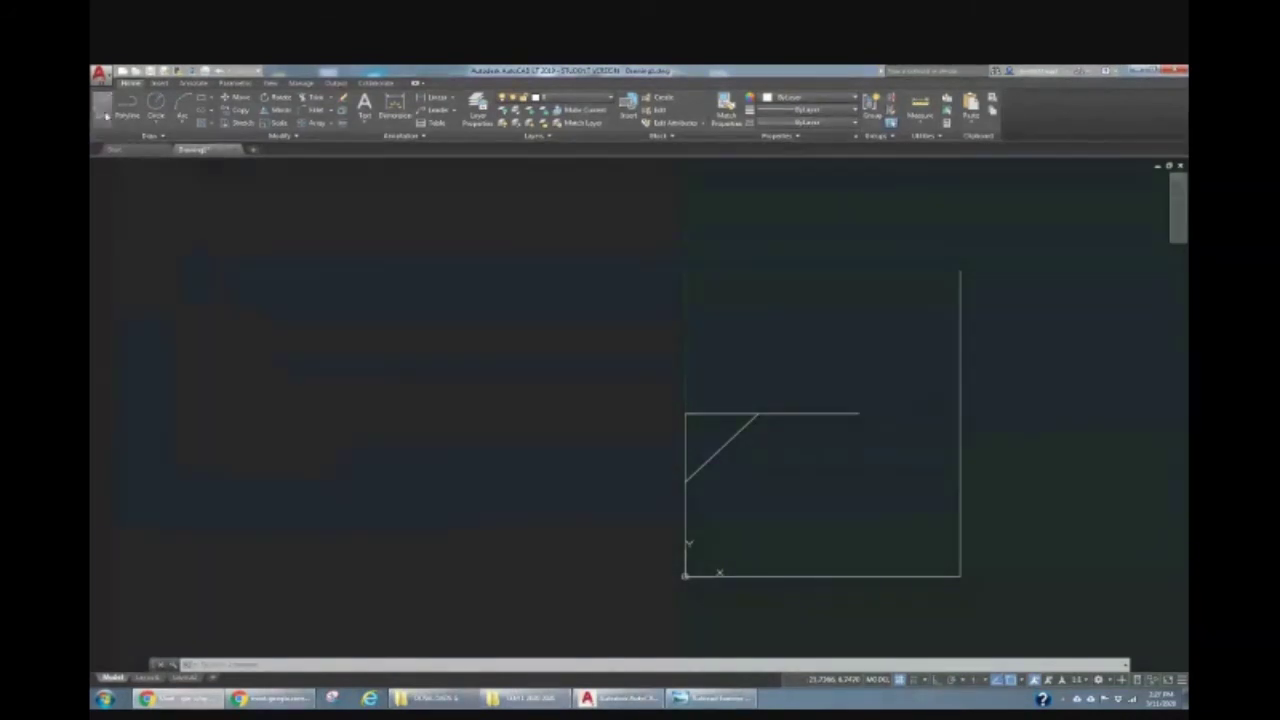
Trim off the line stub beyond the upper-left chamfer and recall the reference drawing
left_click(101, 110)
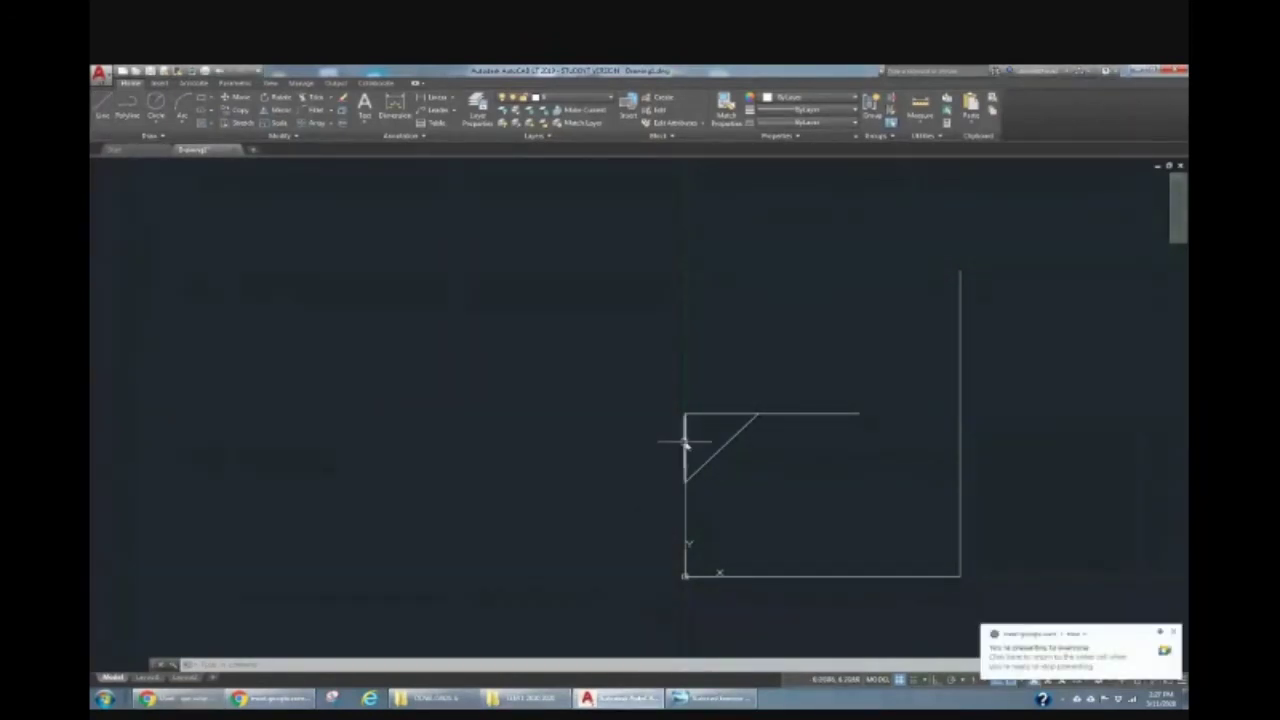
key("Escape")
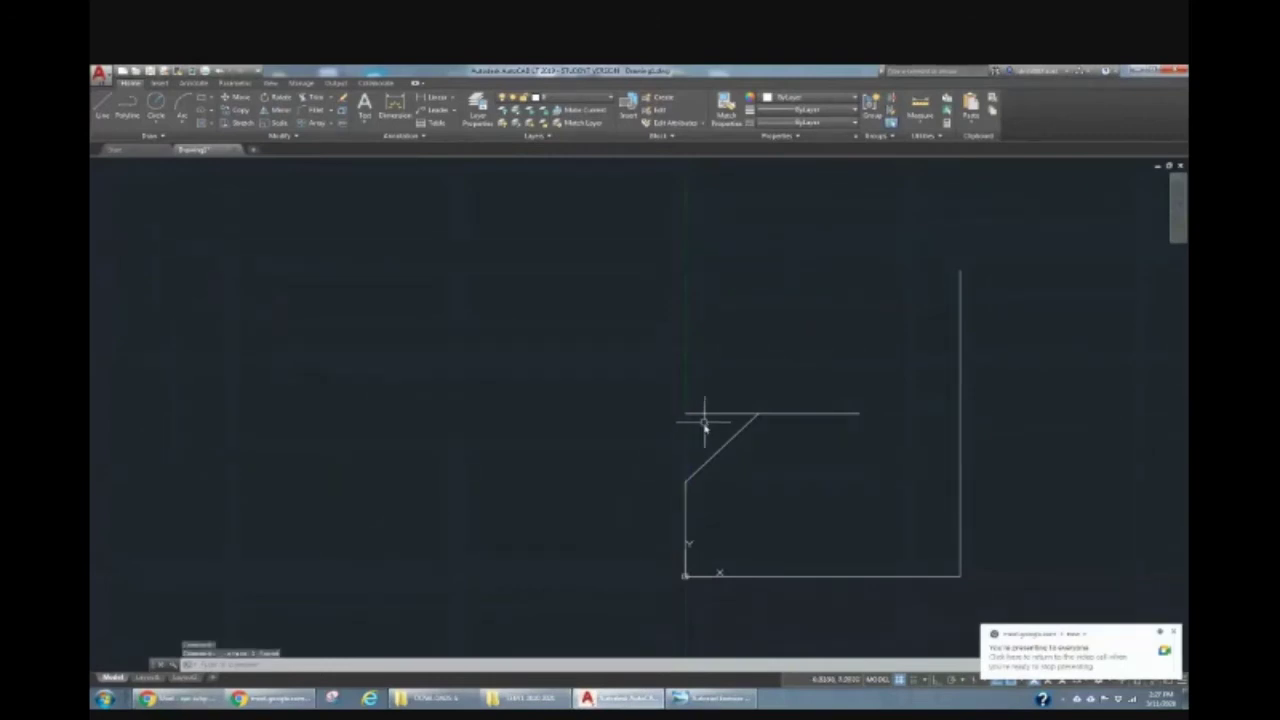
left_click(704, 413)
left_click(710, 698)
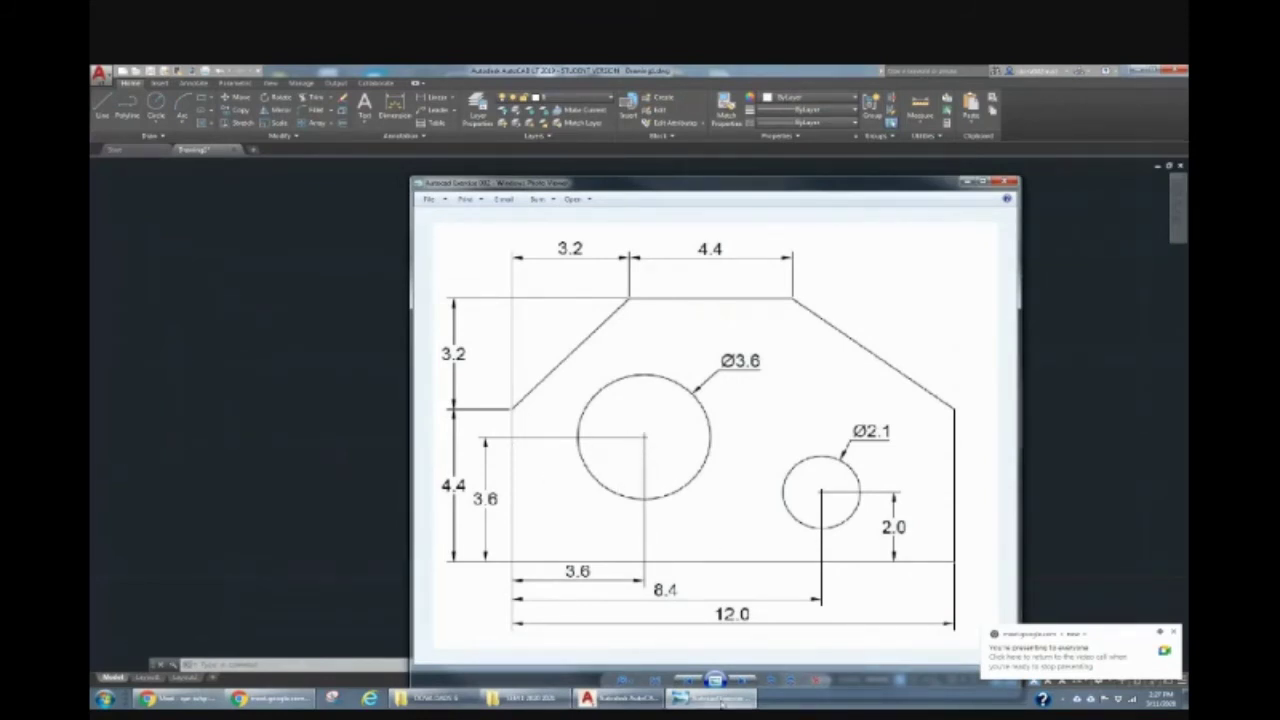
Minimize Windows Photo Viewer so the chamfered partial outline shows in AutoCAD
left_click(716, 698)
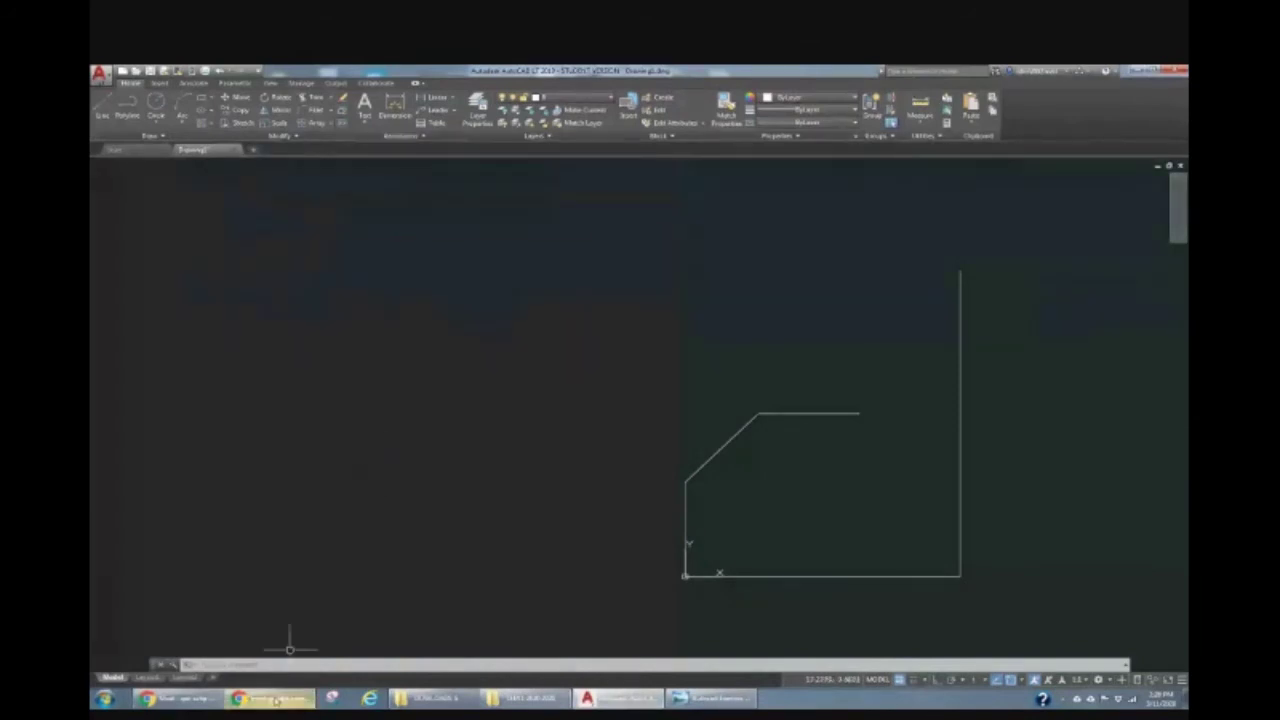
Start OFFSET and set a 1.5 offset distance after checking the reference drawing
type("off")
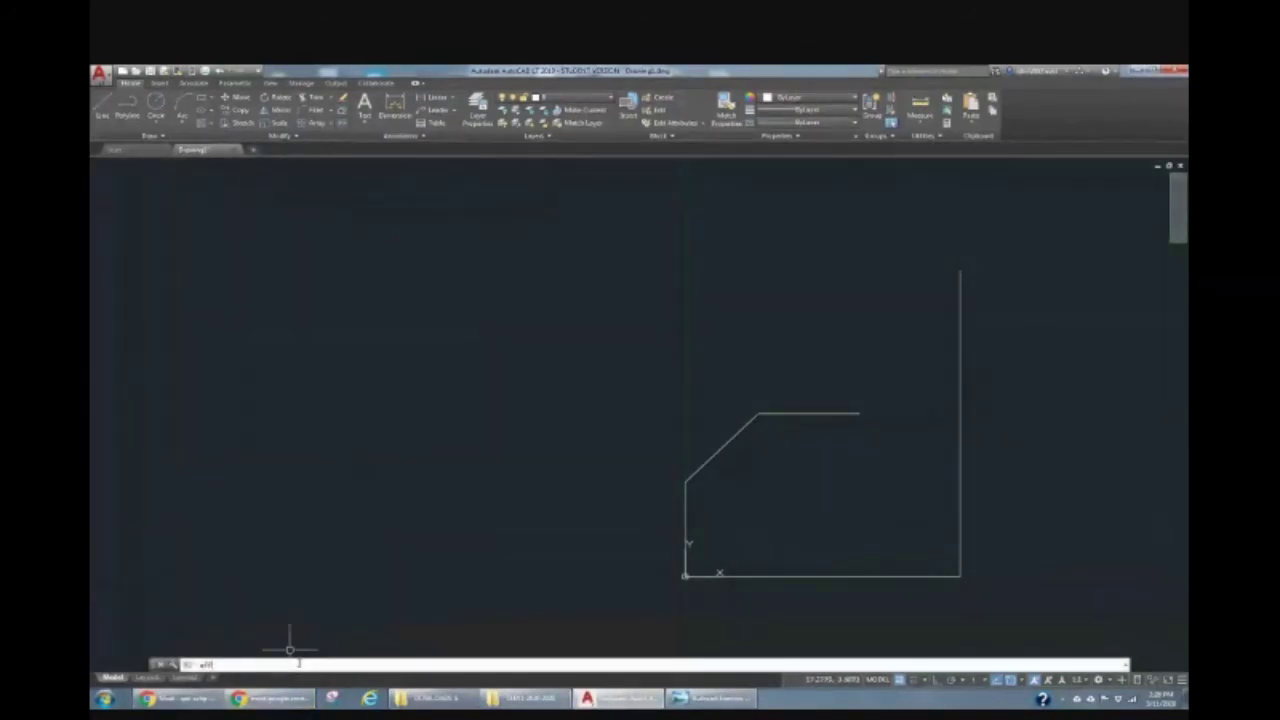
type("set")
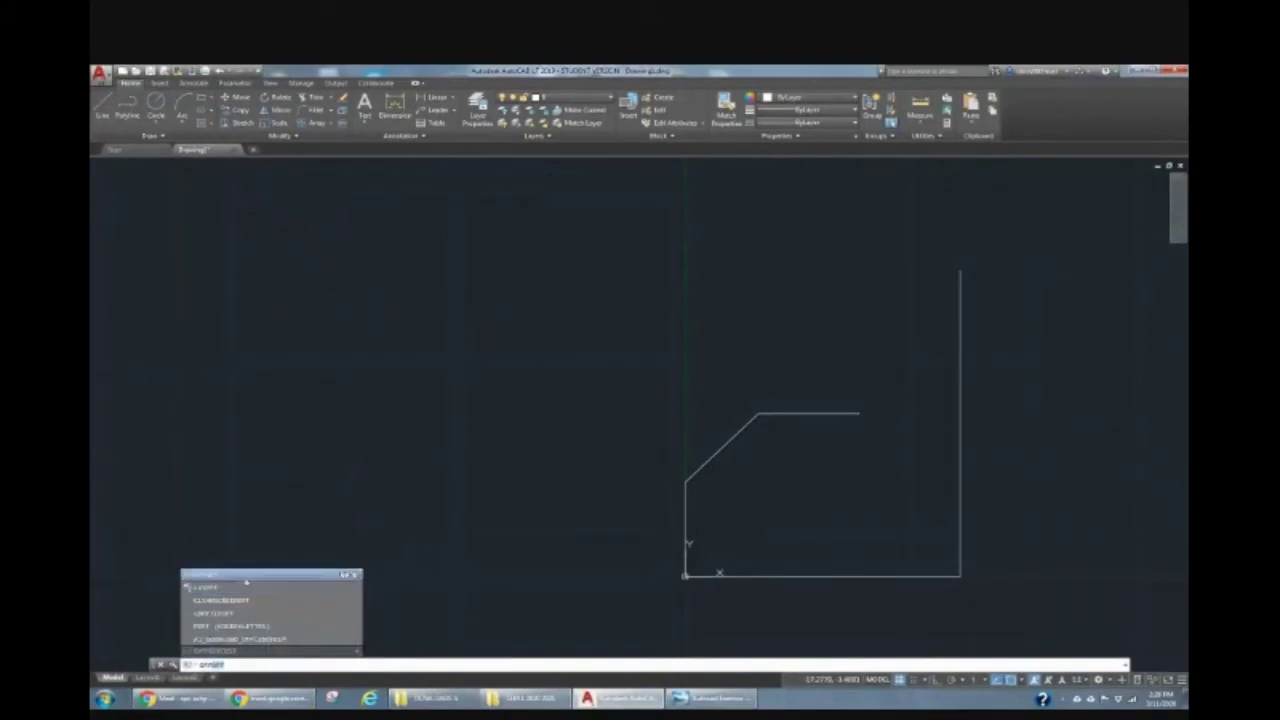
key("Return")
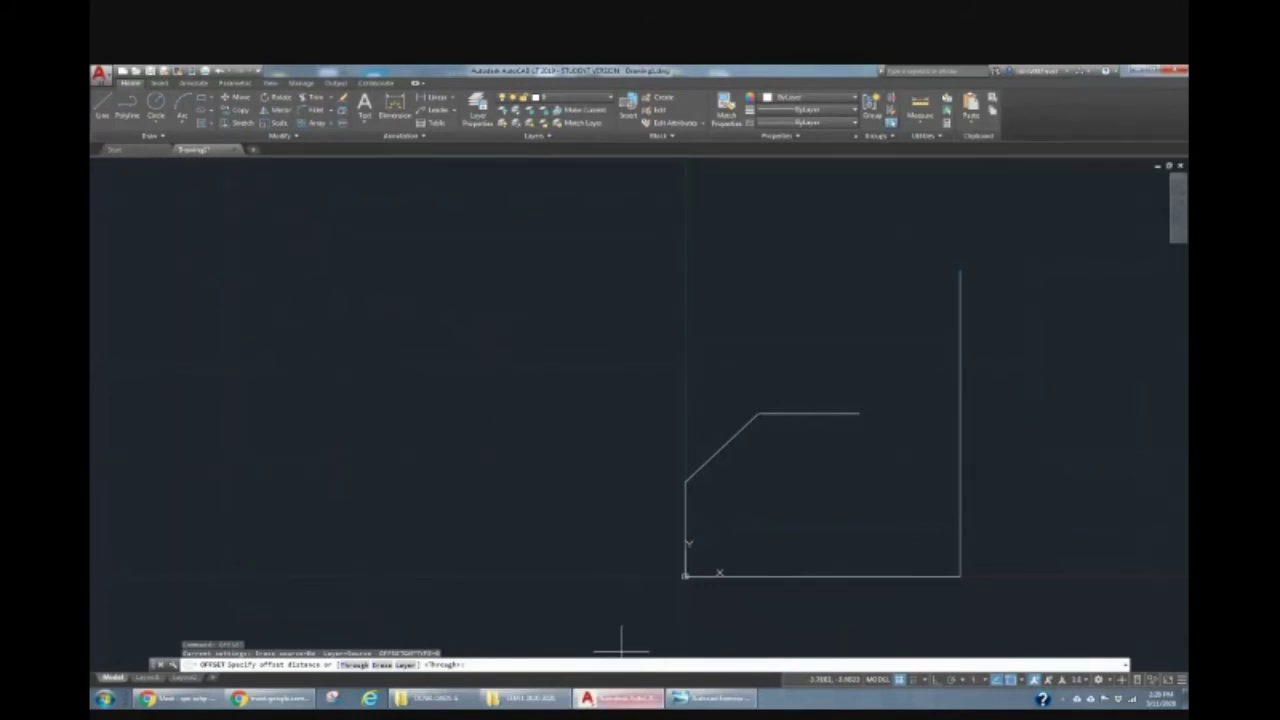
left_click(638, 697)
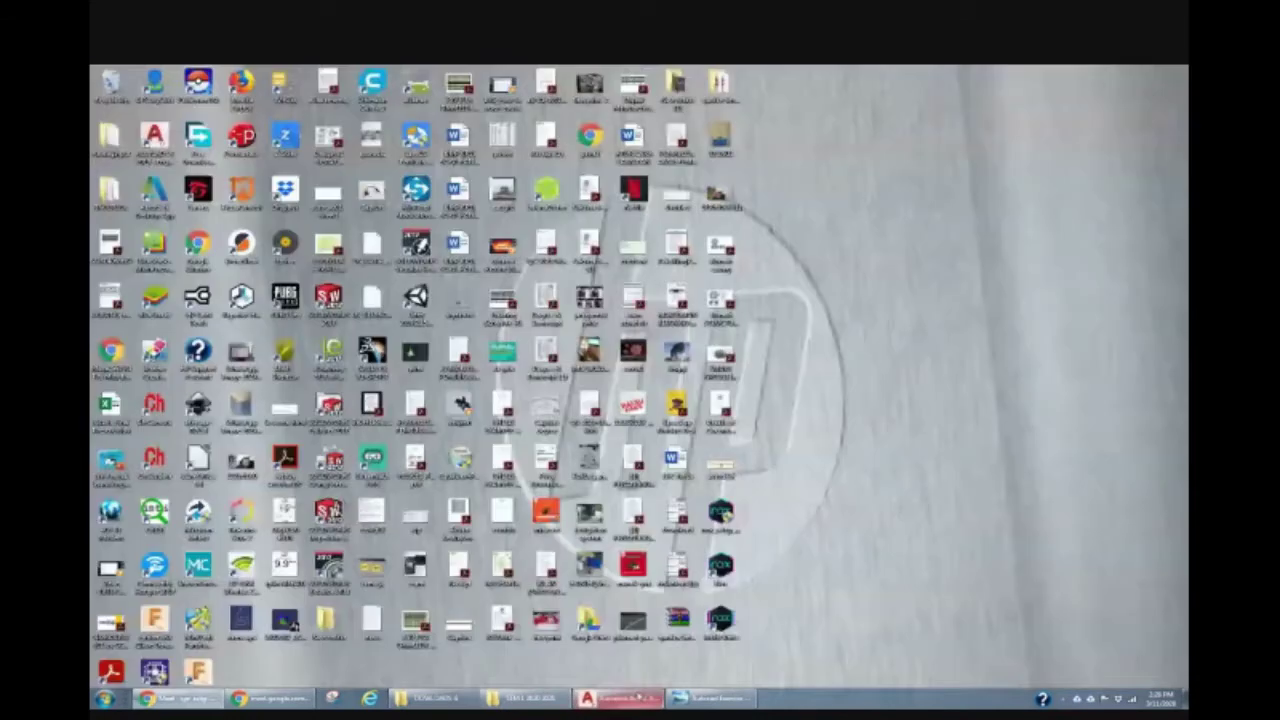
left_click(620, 697)
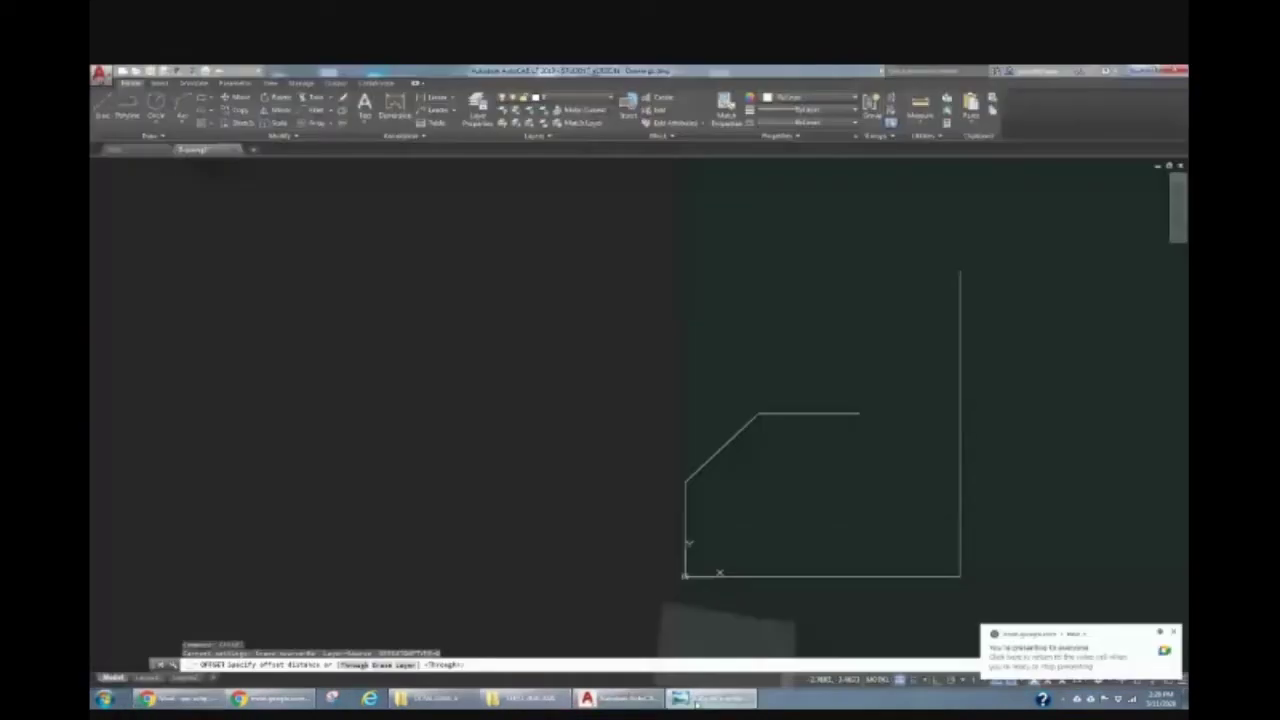
left_click(712, 697)
left_click(632, 700)
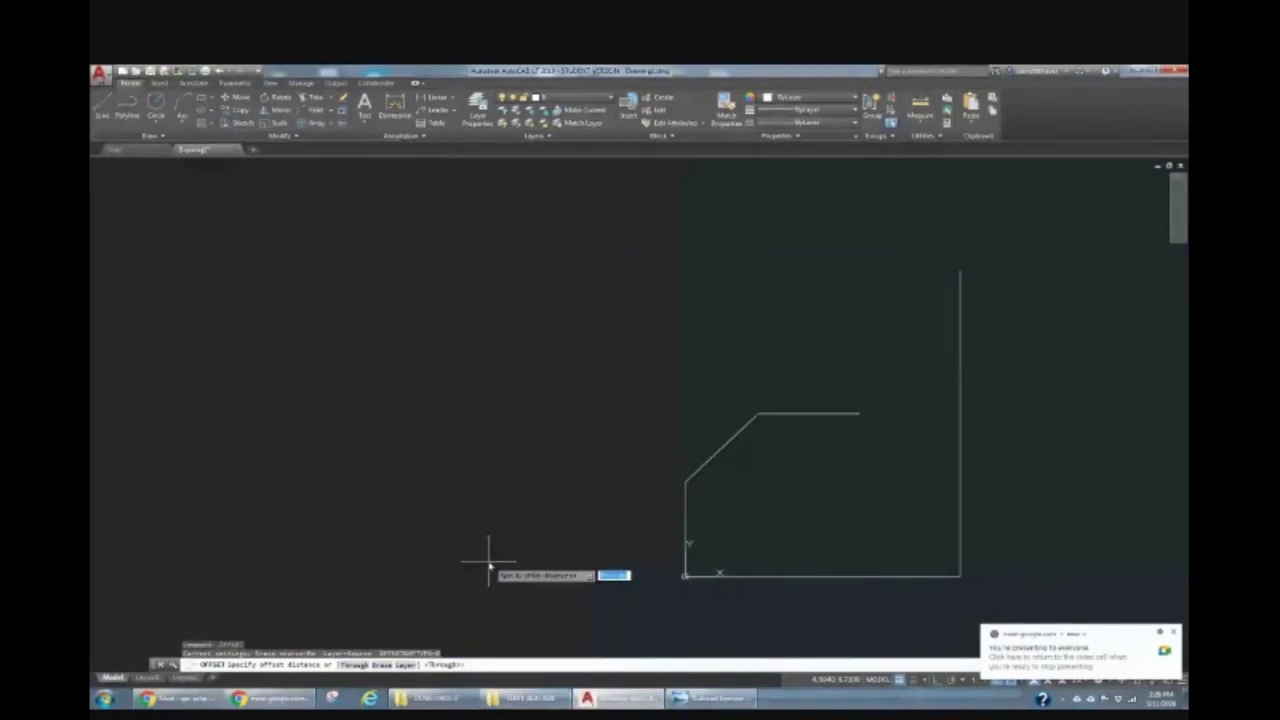
type("1.5")
key("Return")
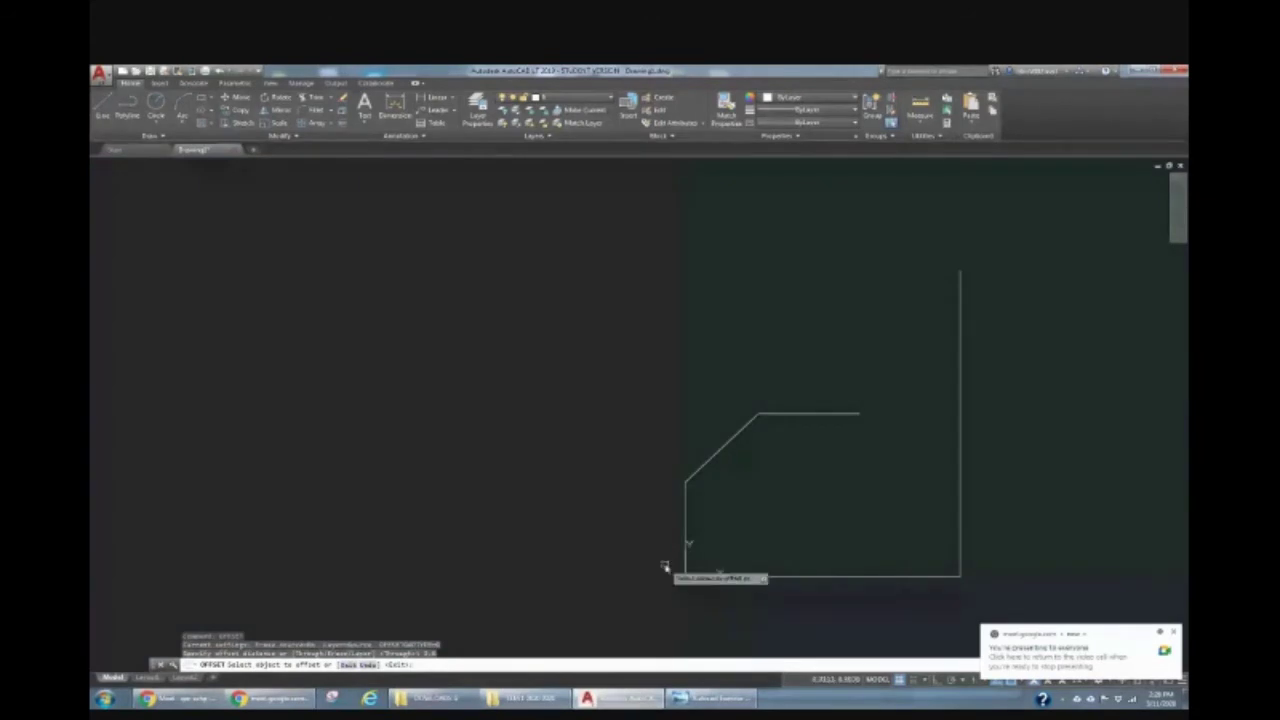
Try offsetting the left edge inside the outline, then restart OFFSET at the same distance
left_click(686, 521)
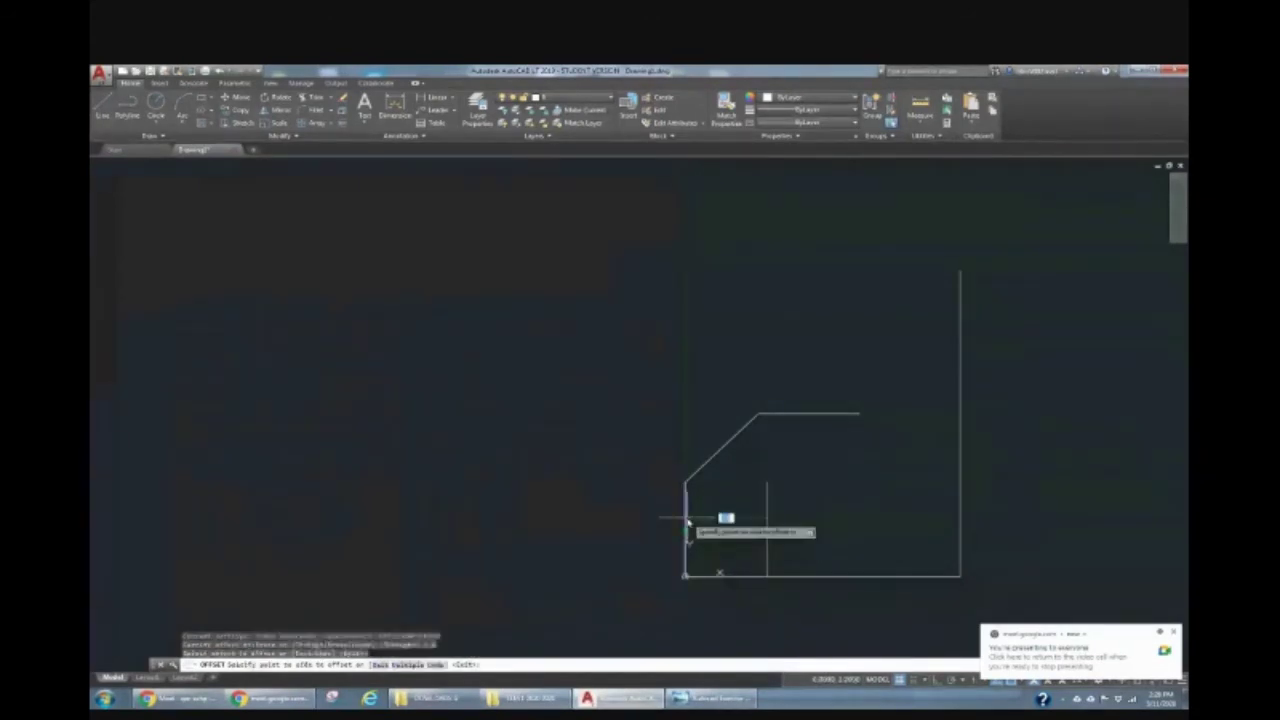
left_click(760, 525)
key("Escape")
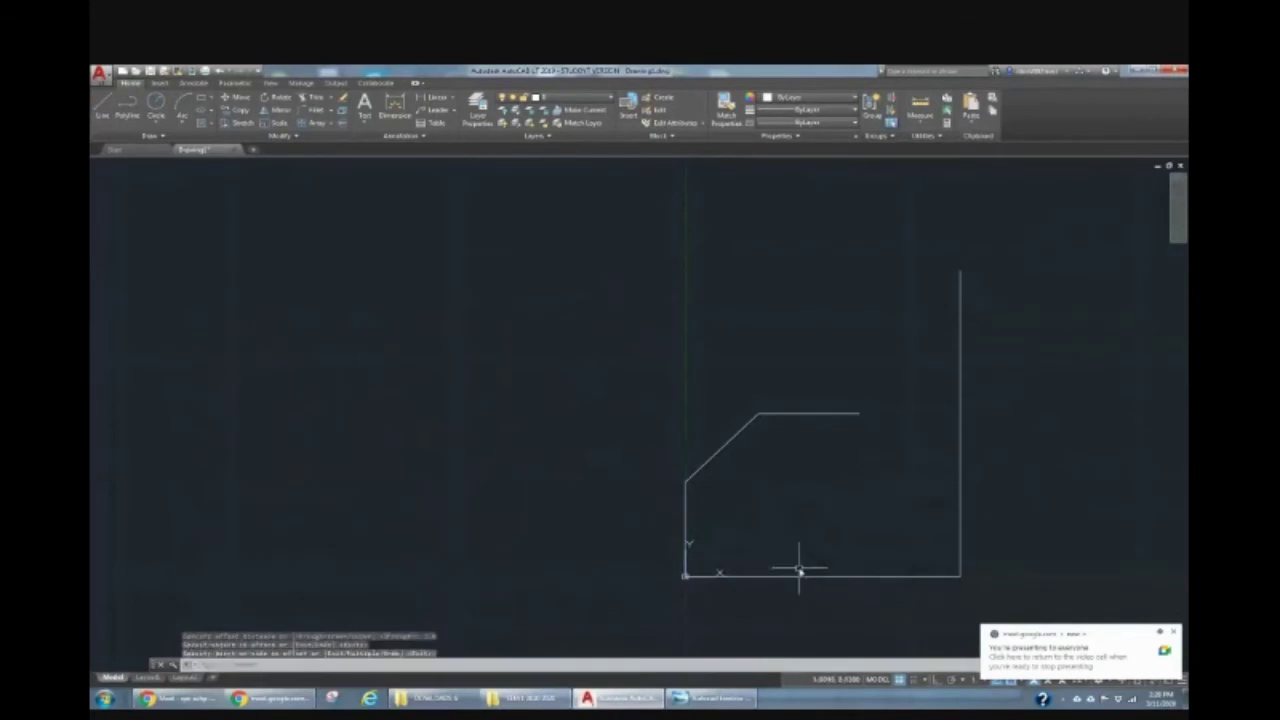
left_click(685, 518)
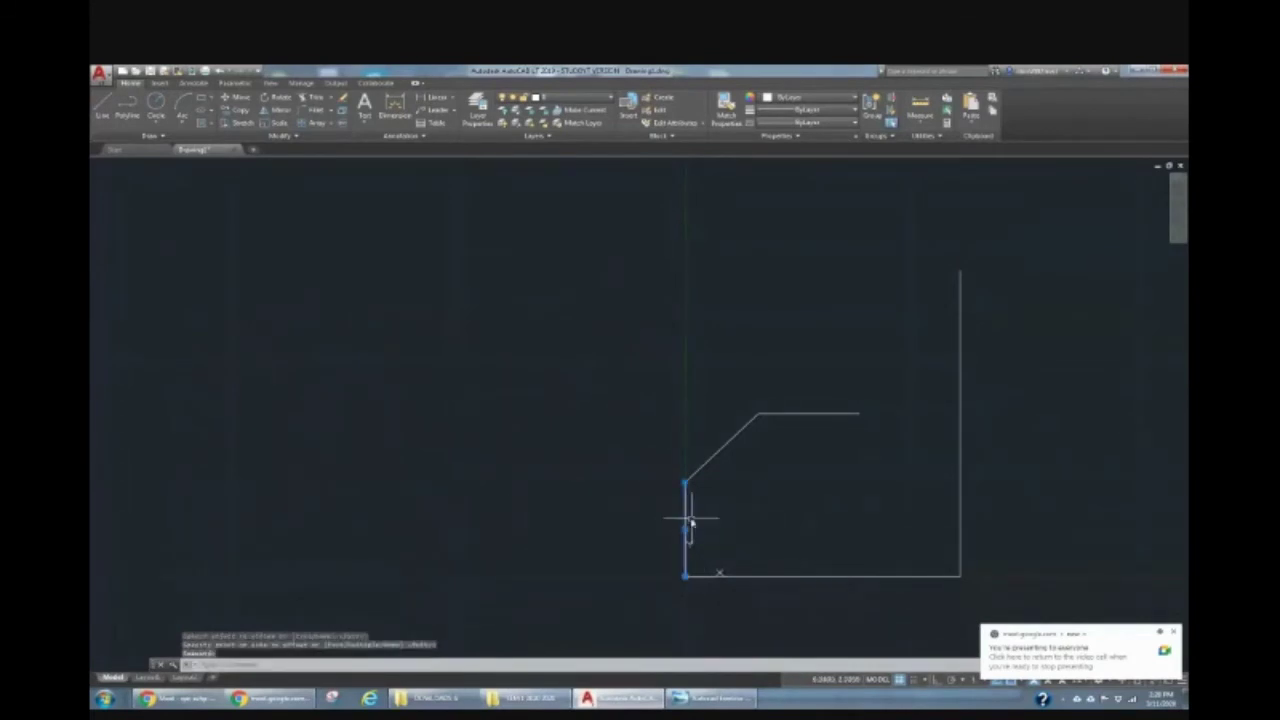
key("Escape")
key("Escape")
type("OFFSET")
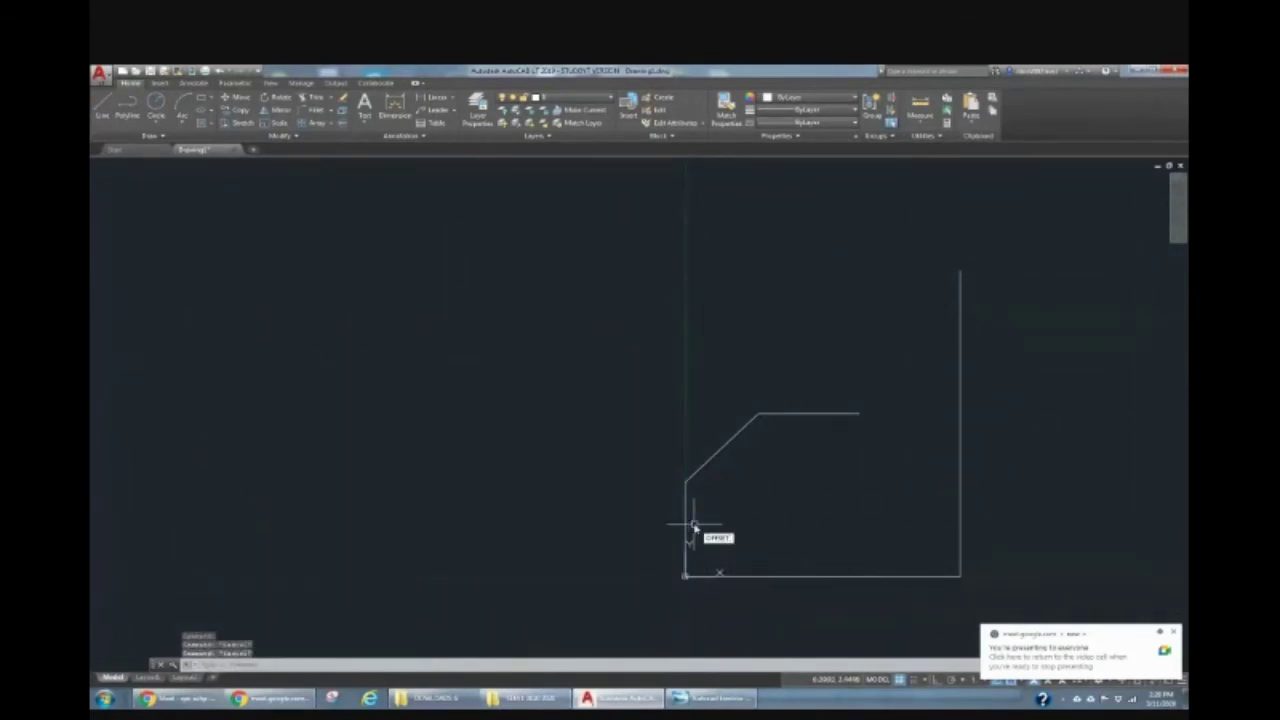
key("Return")
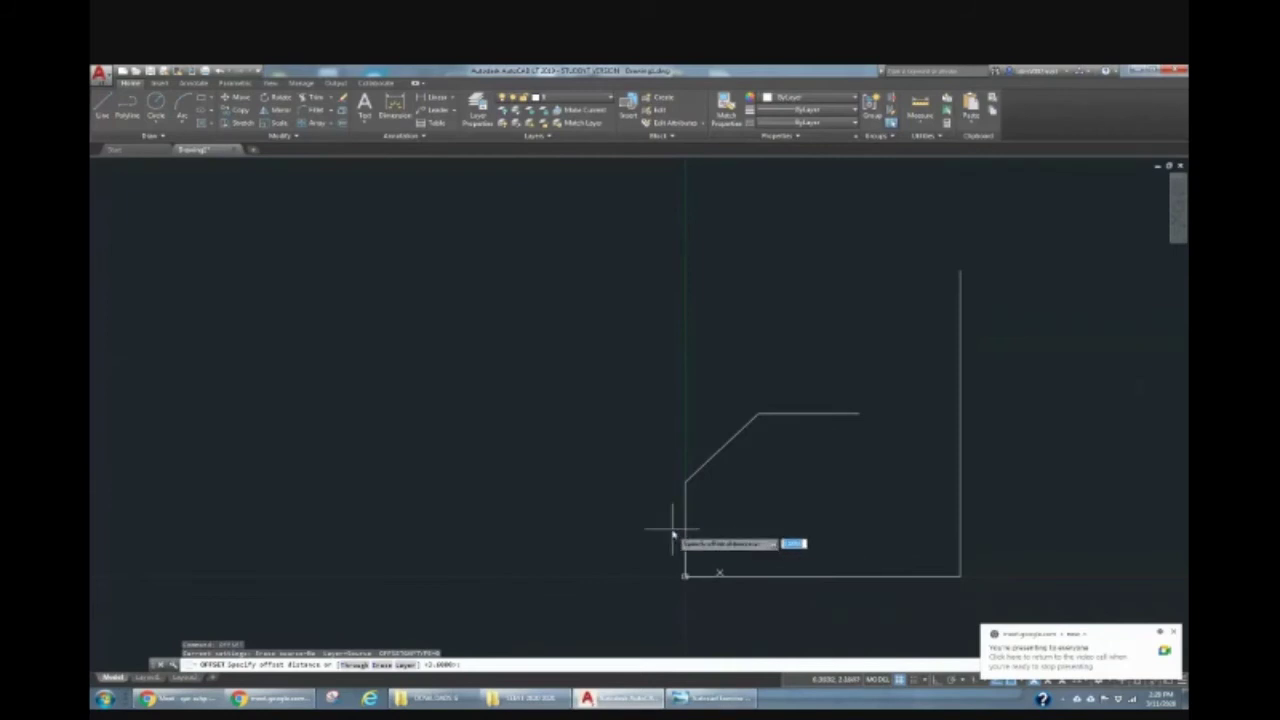
key("Return")
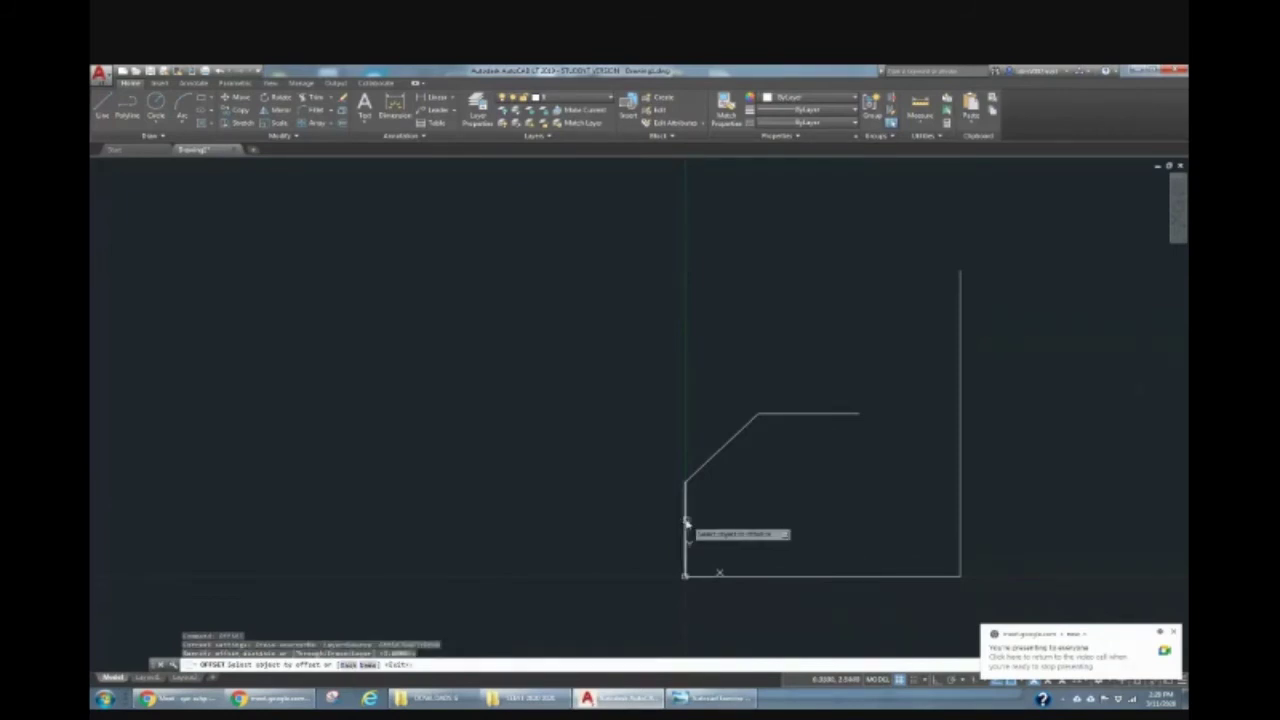
Offset the left edge to the right and the bottom edge upward by 1.5
left_click(686, 521)
left_click(771, 514)
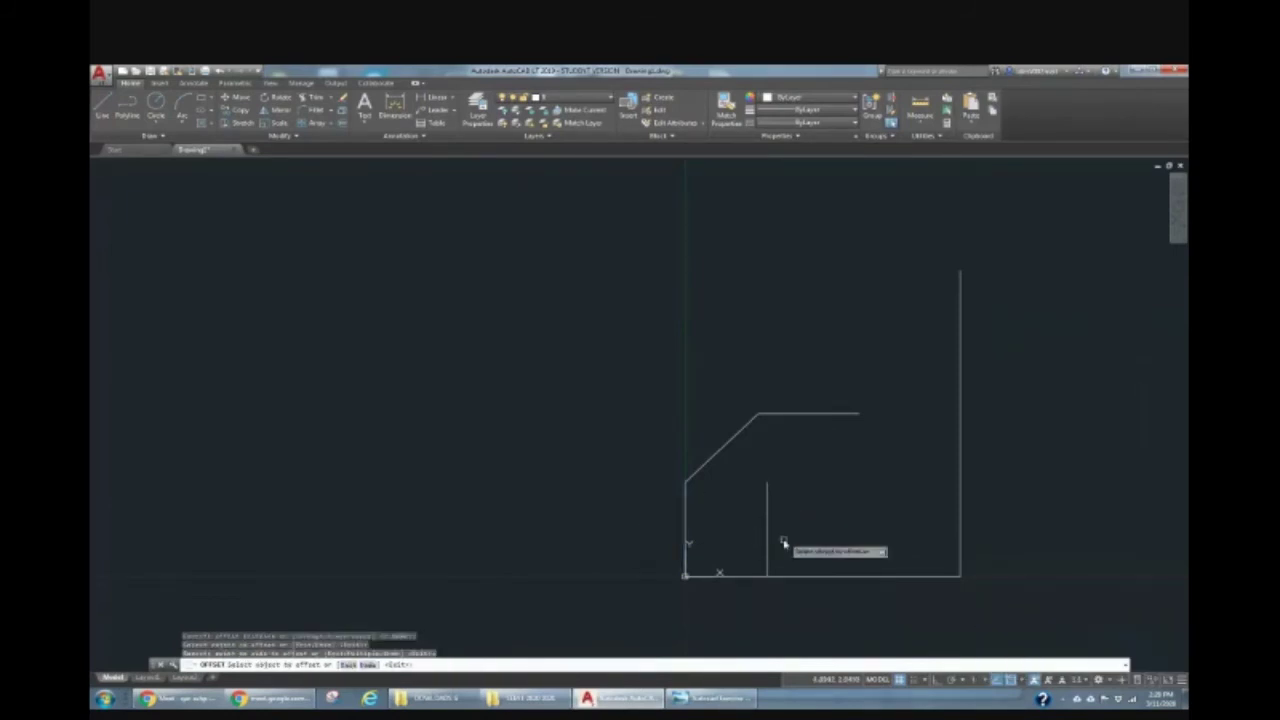
left_click(794, 577)
left_click(799, 515)
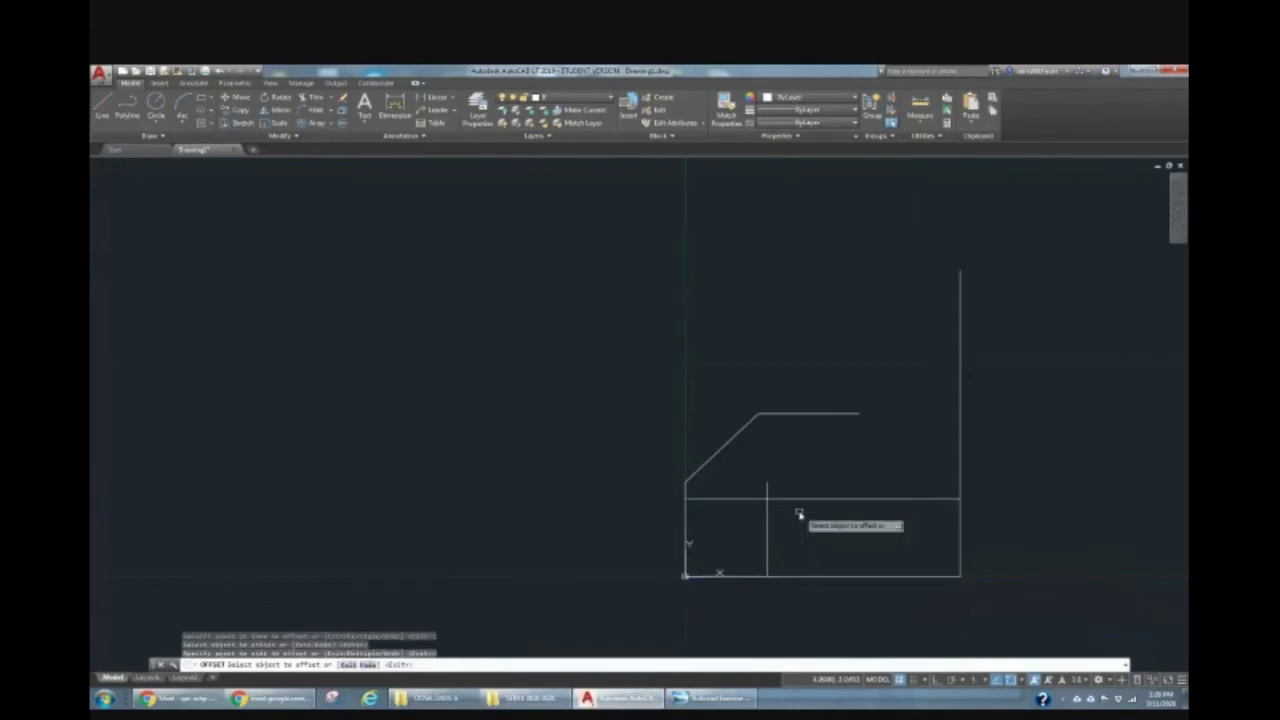
key("Escape")
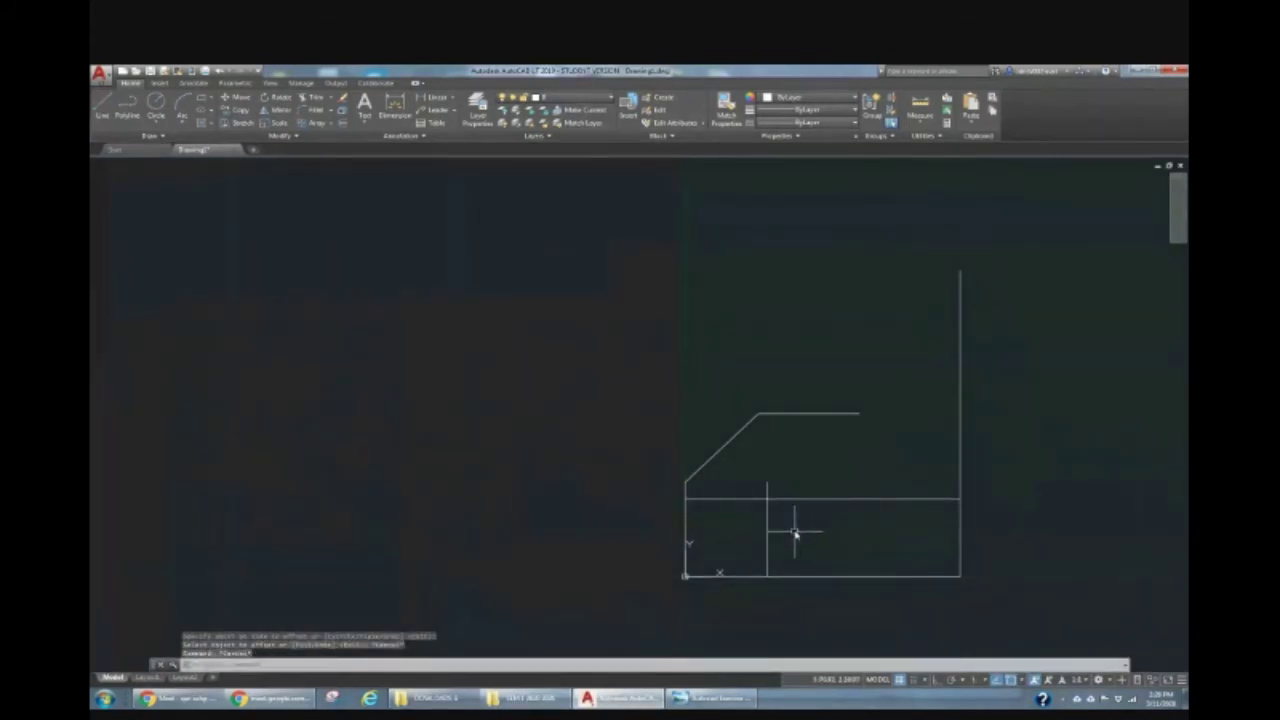
left_click(690, 703)
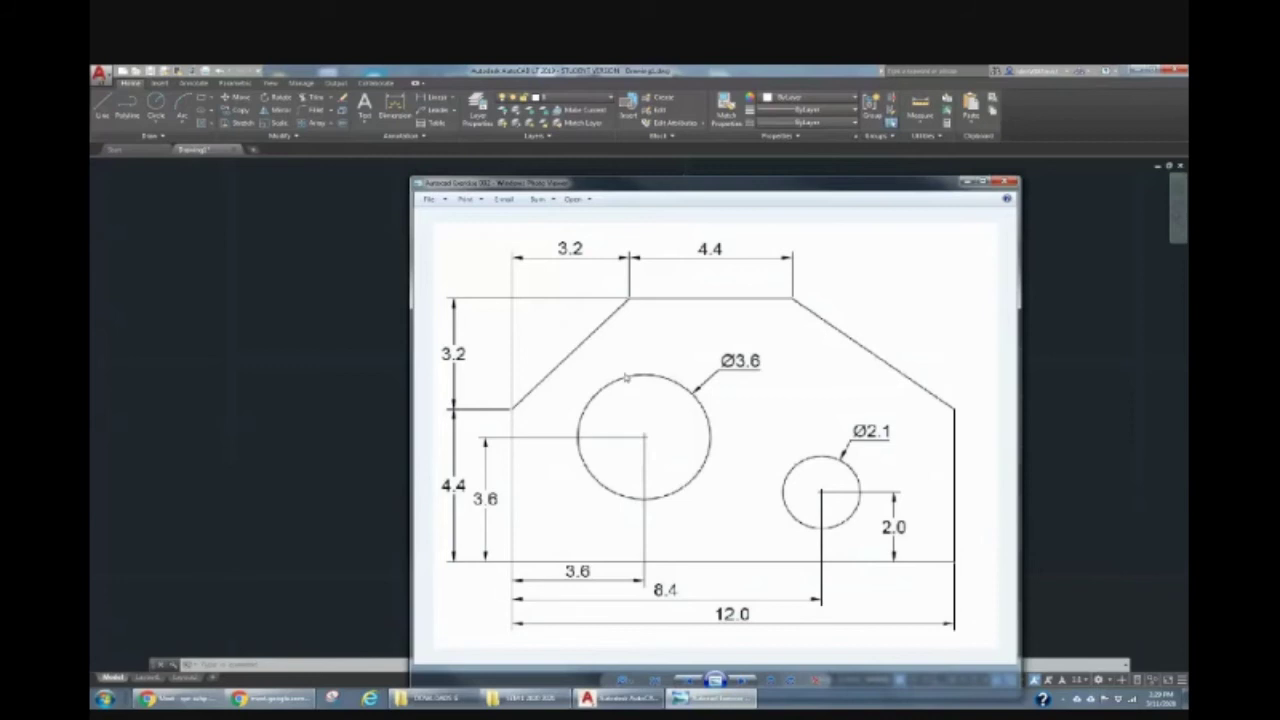
Draw a trial circle at the construction-line crossing, then delete the misplaced circle
left_click(1063, 449)
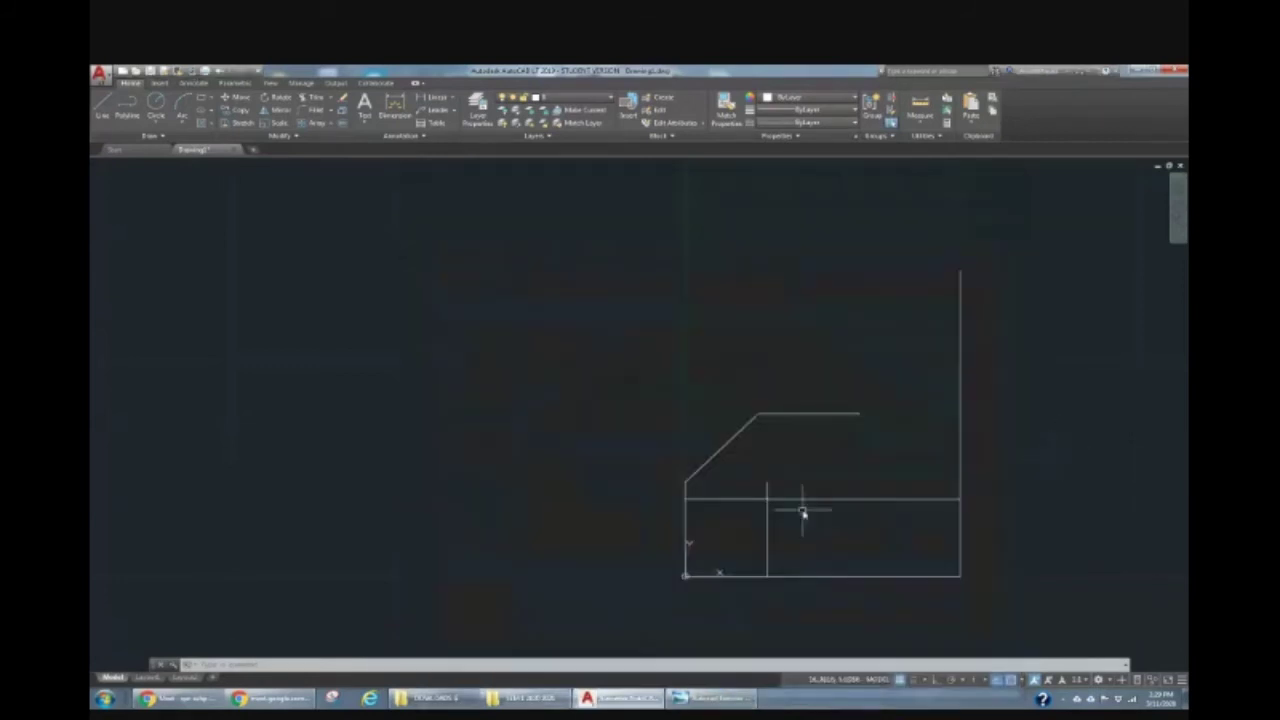
left_click(156, 104)
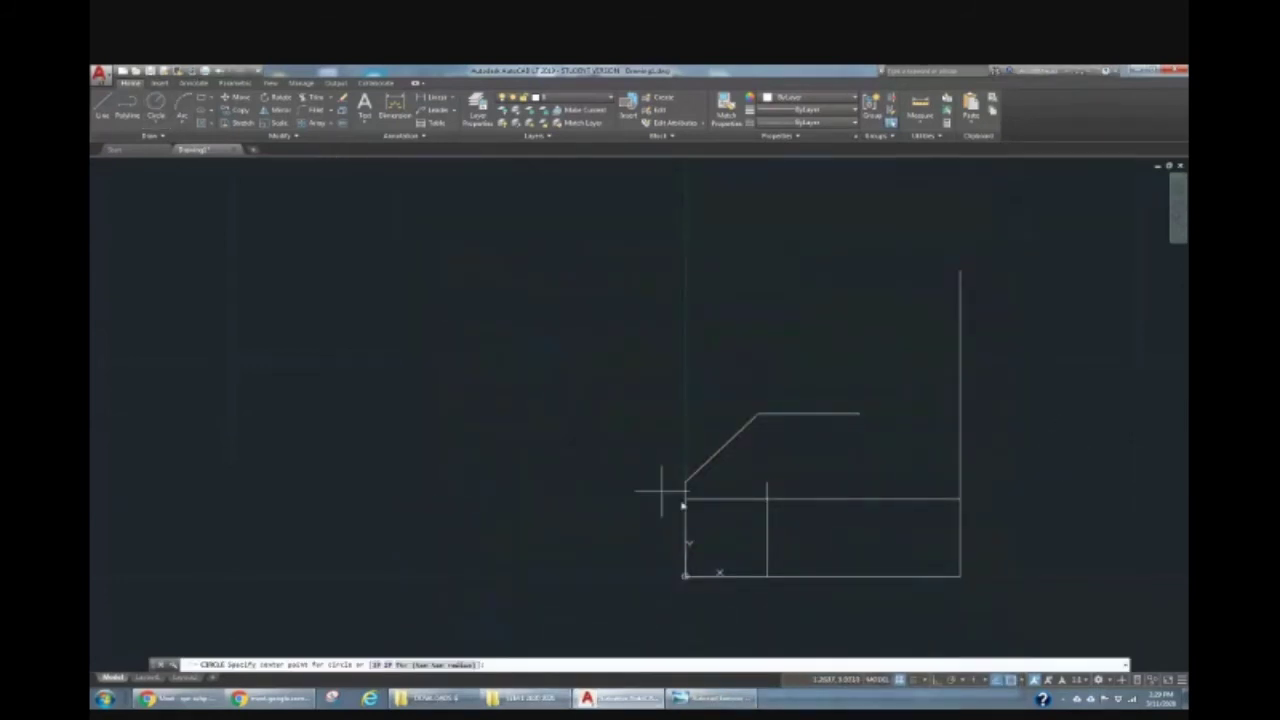
left_click(768, 499)
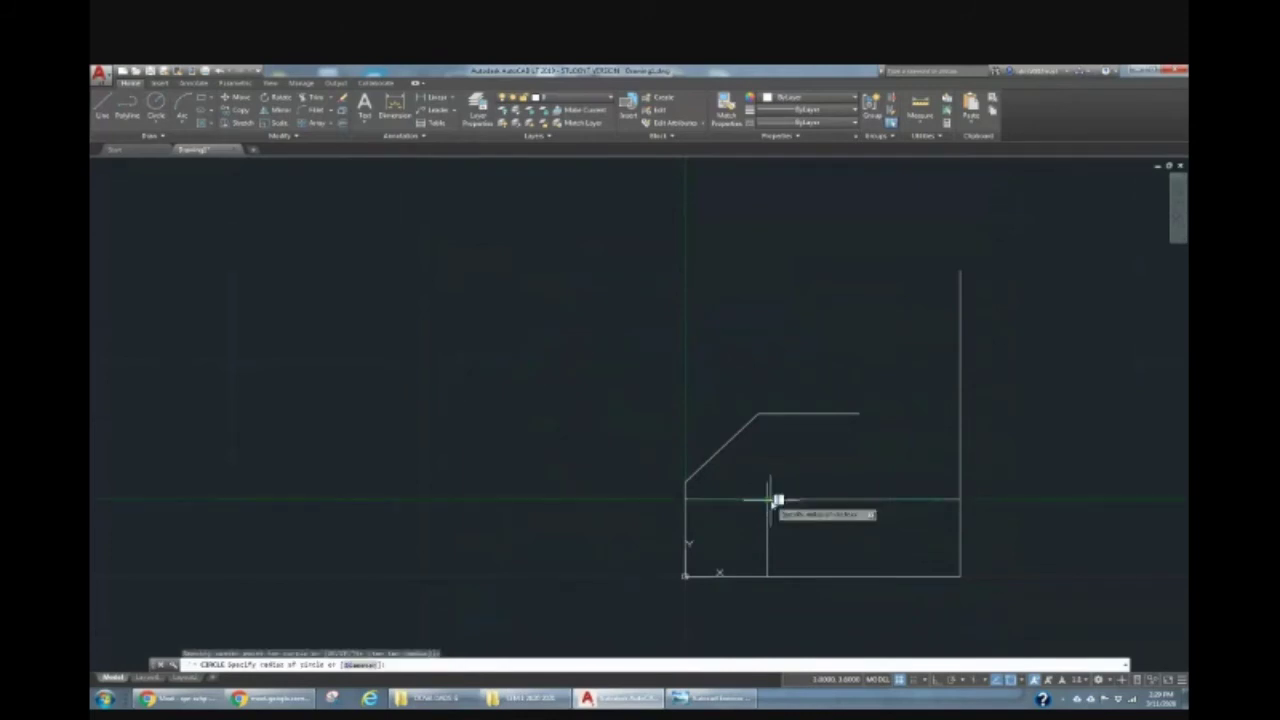
left_click(806, 527)
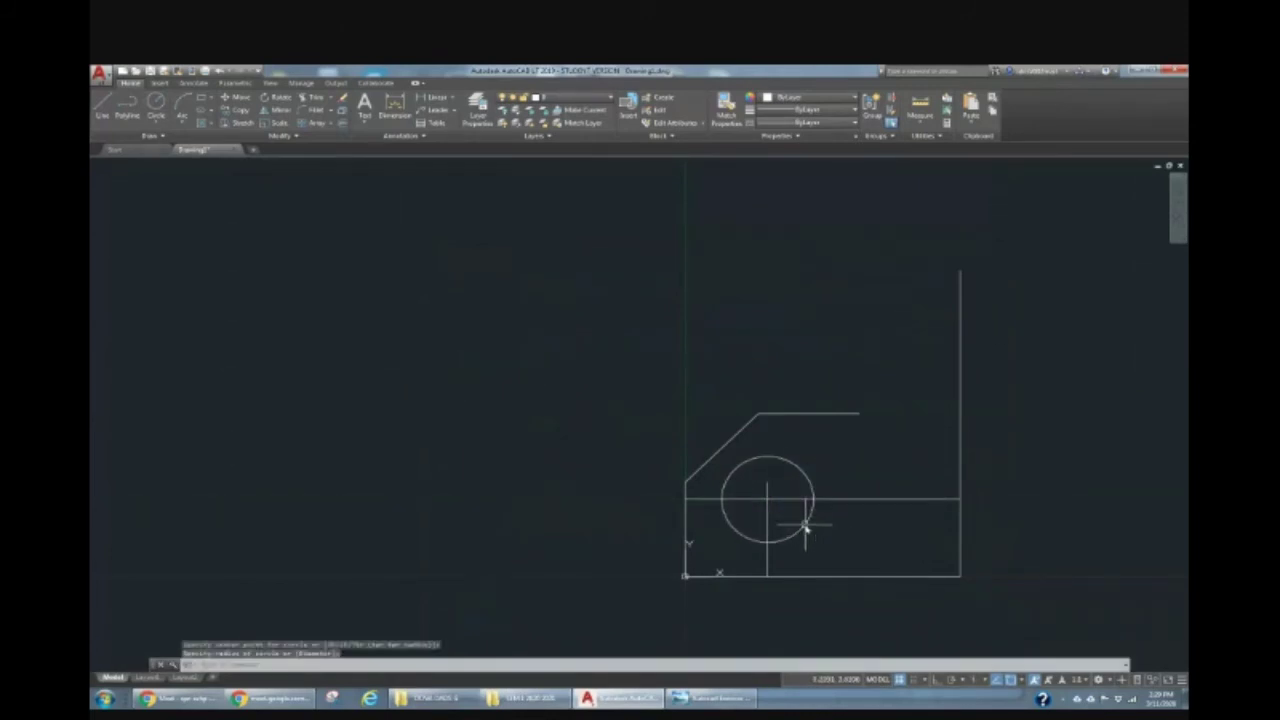
left_click(742, 499)
key("Delete")
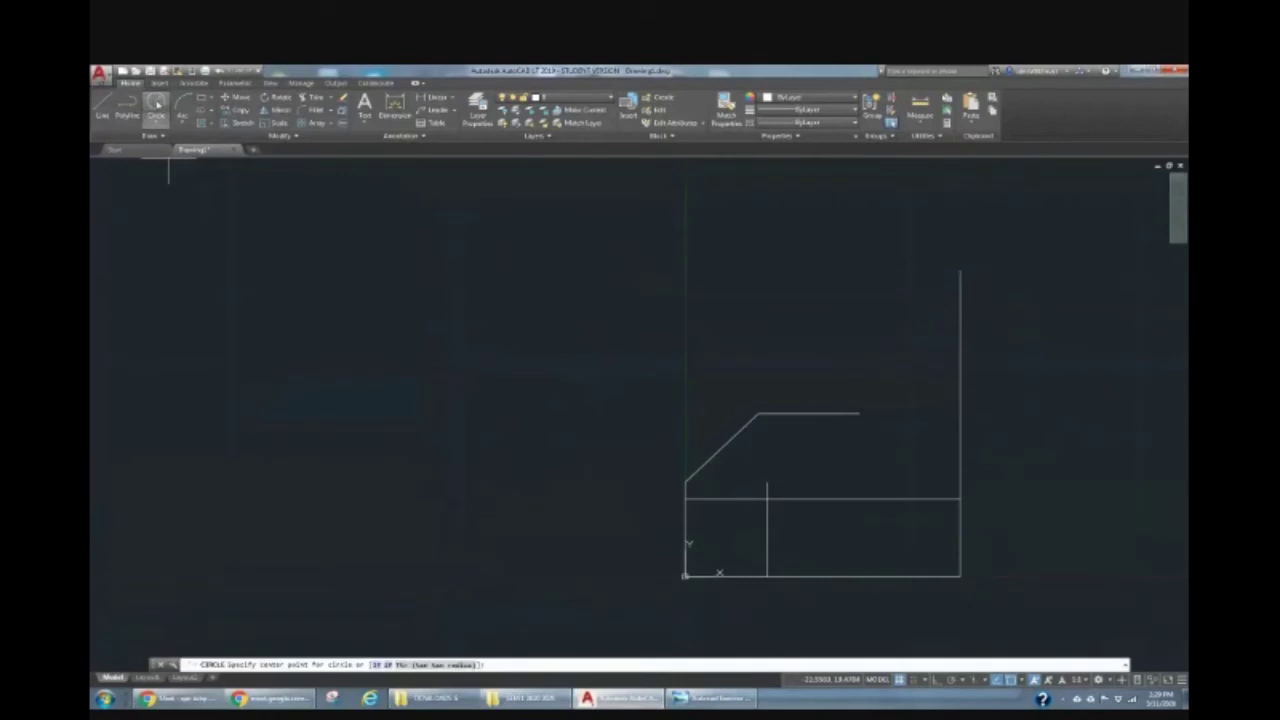
key("Escape")
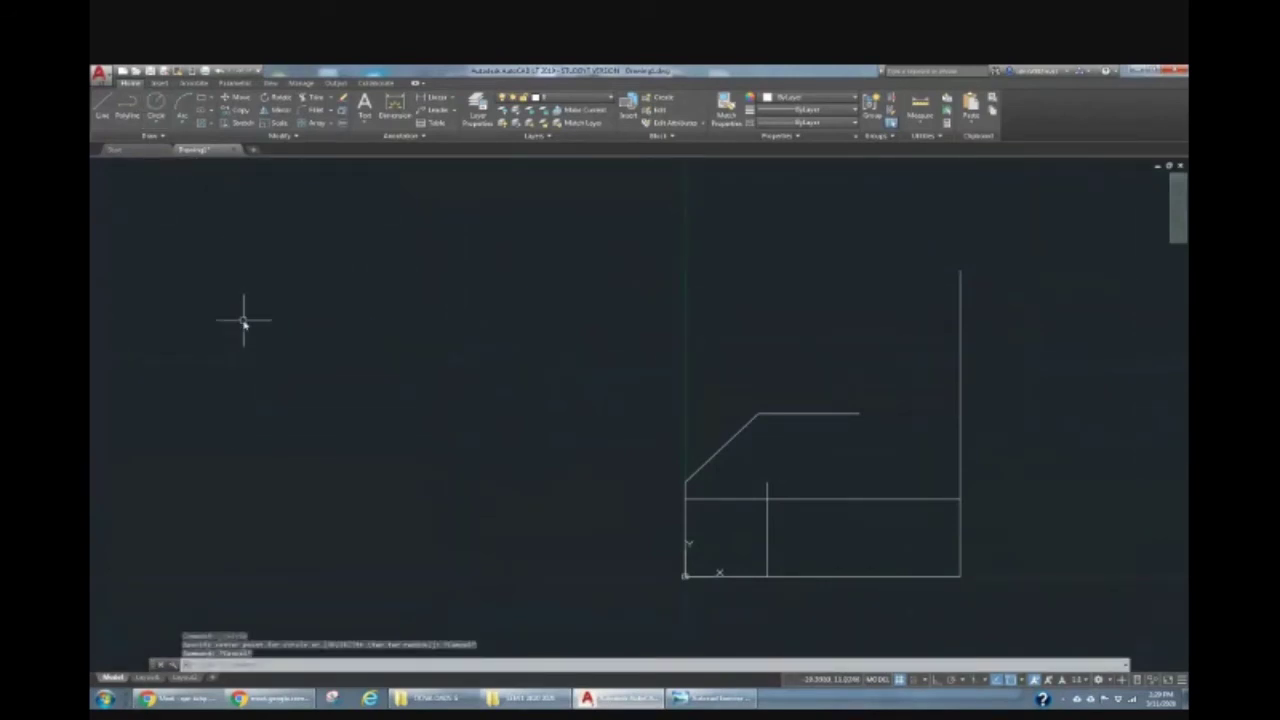
Draw the large hole circle centred on the construction-line crossing, taking its diameter from the reference
type("c")
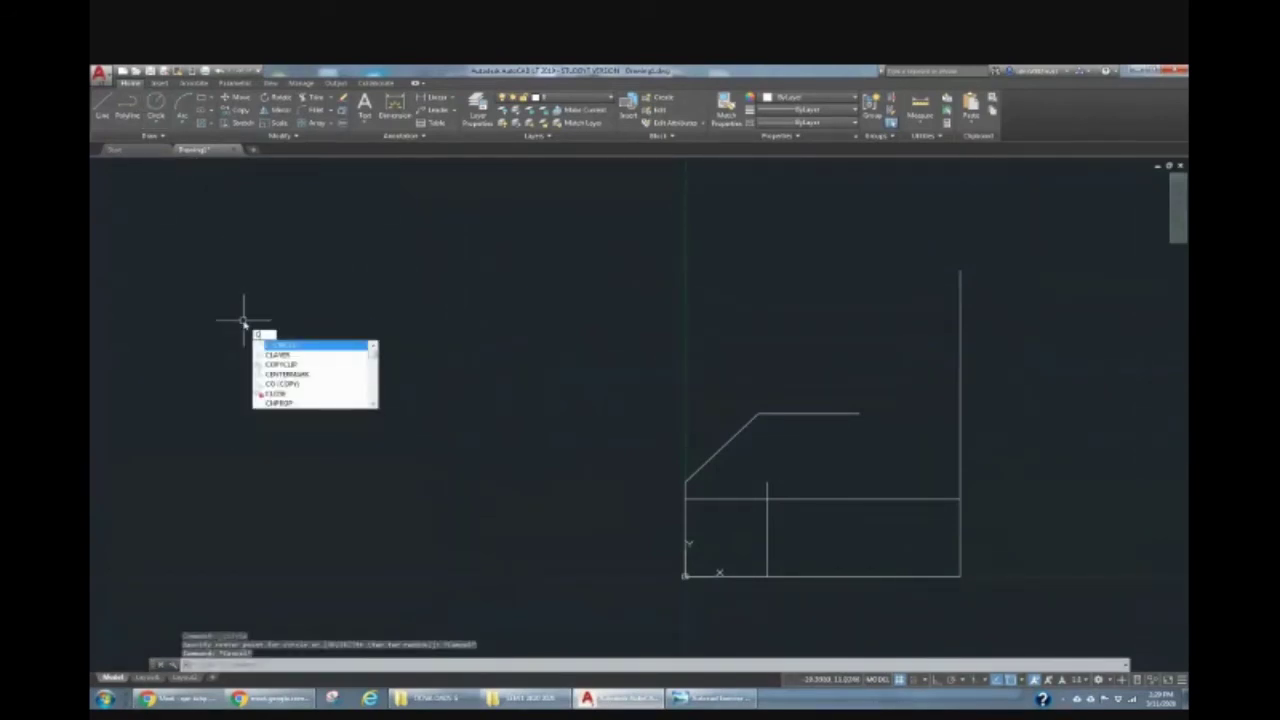
key("Return")
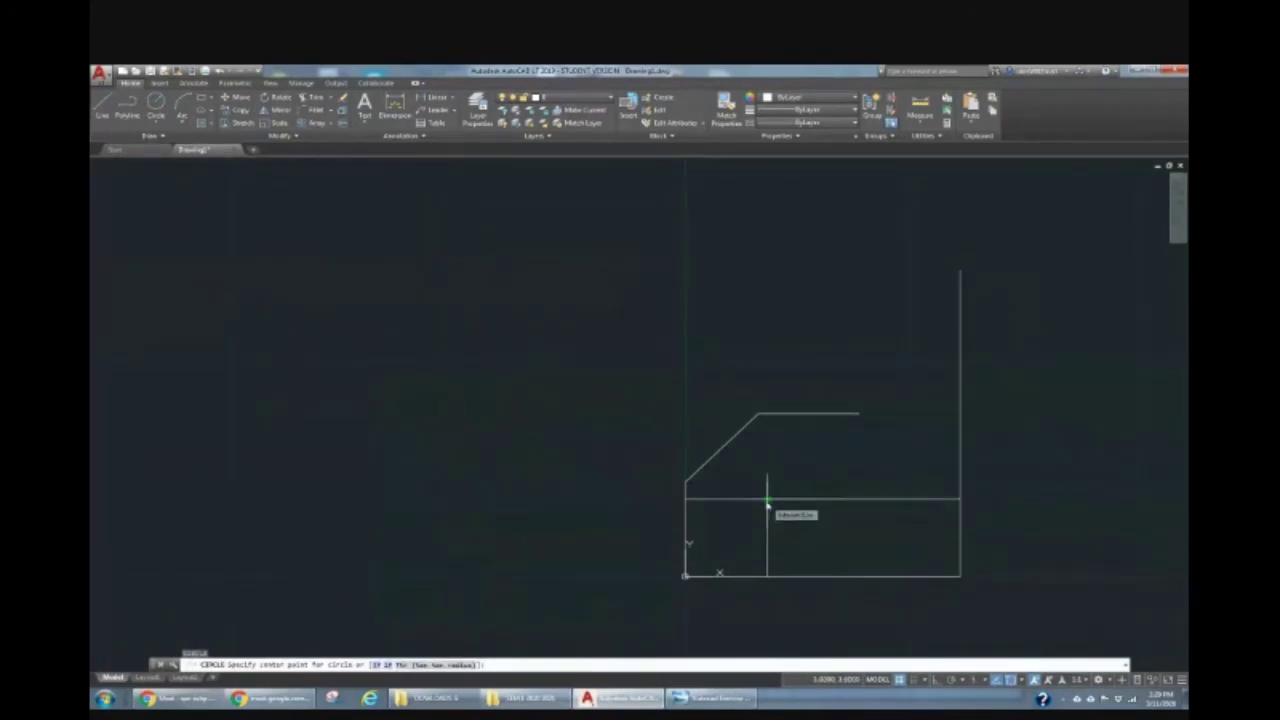
left_click(767, 499)
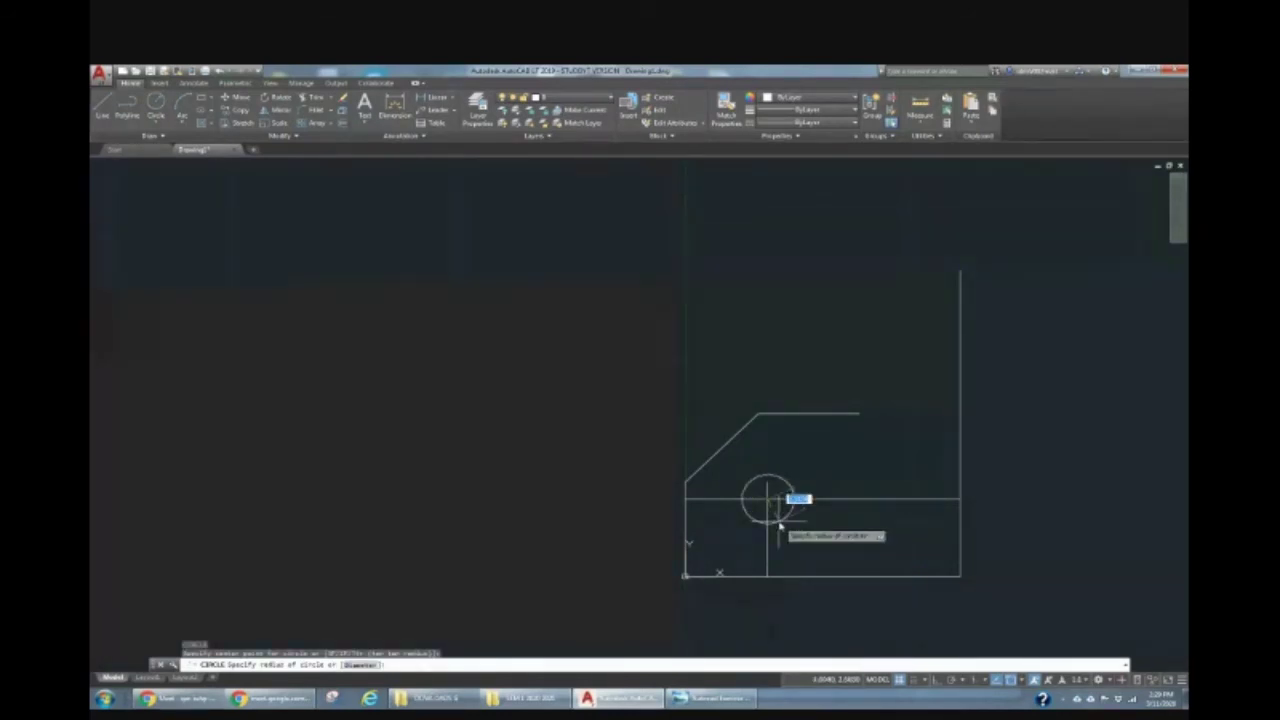
left_click(706, 702)
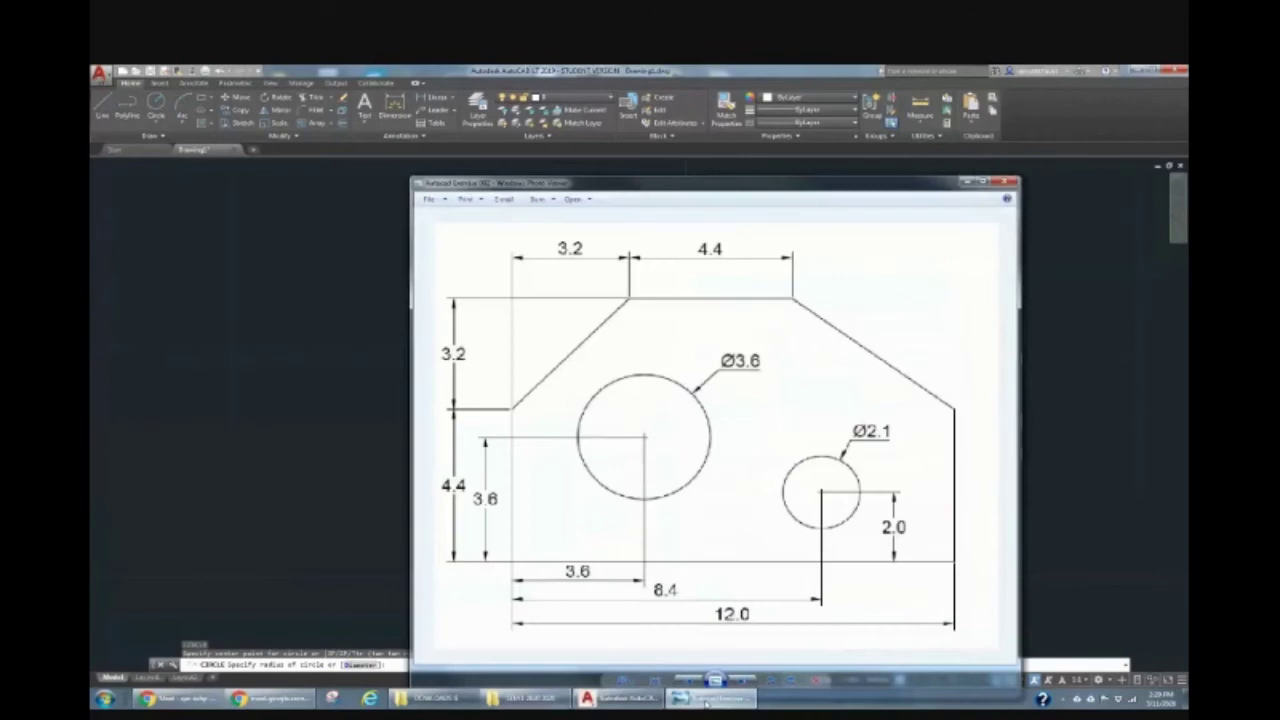
left_click(706, 702)
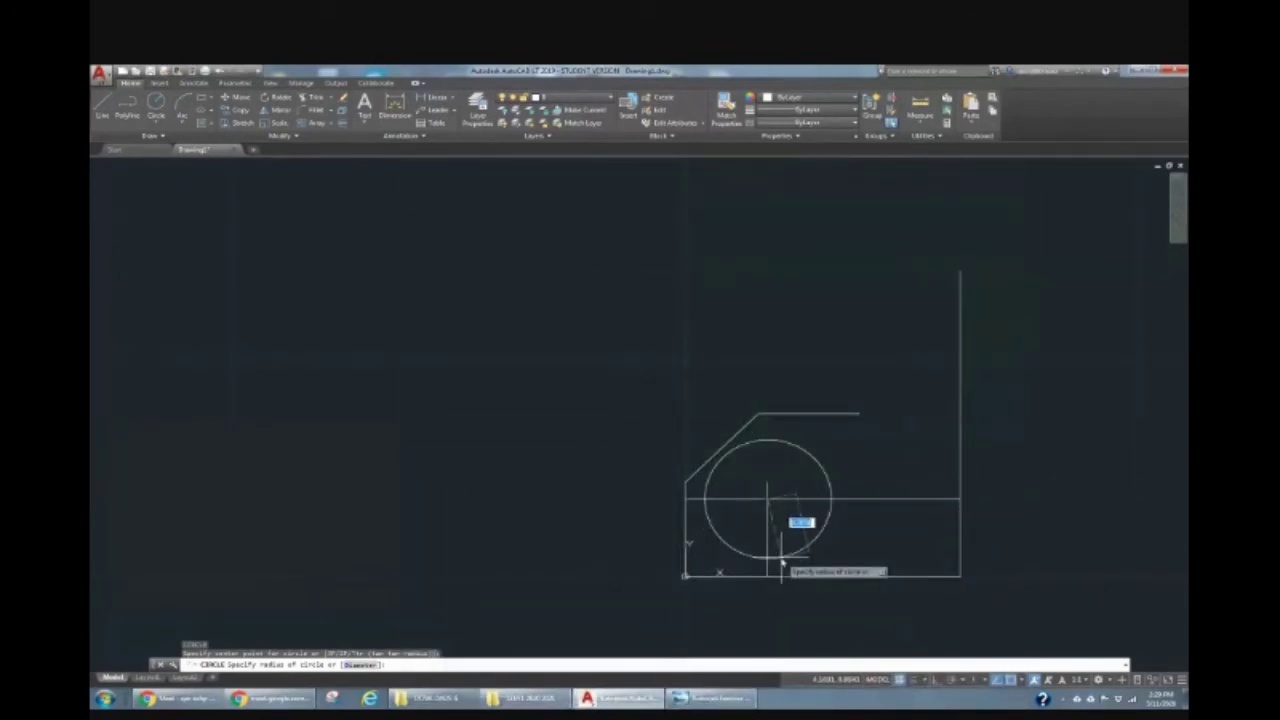
type("1")
key("Return")
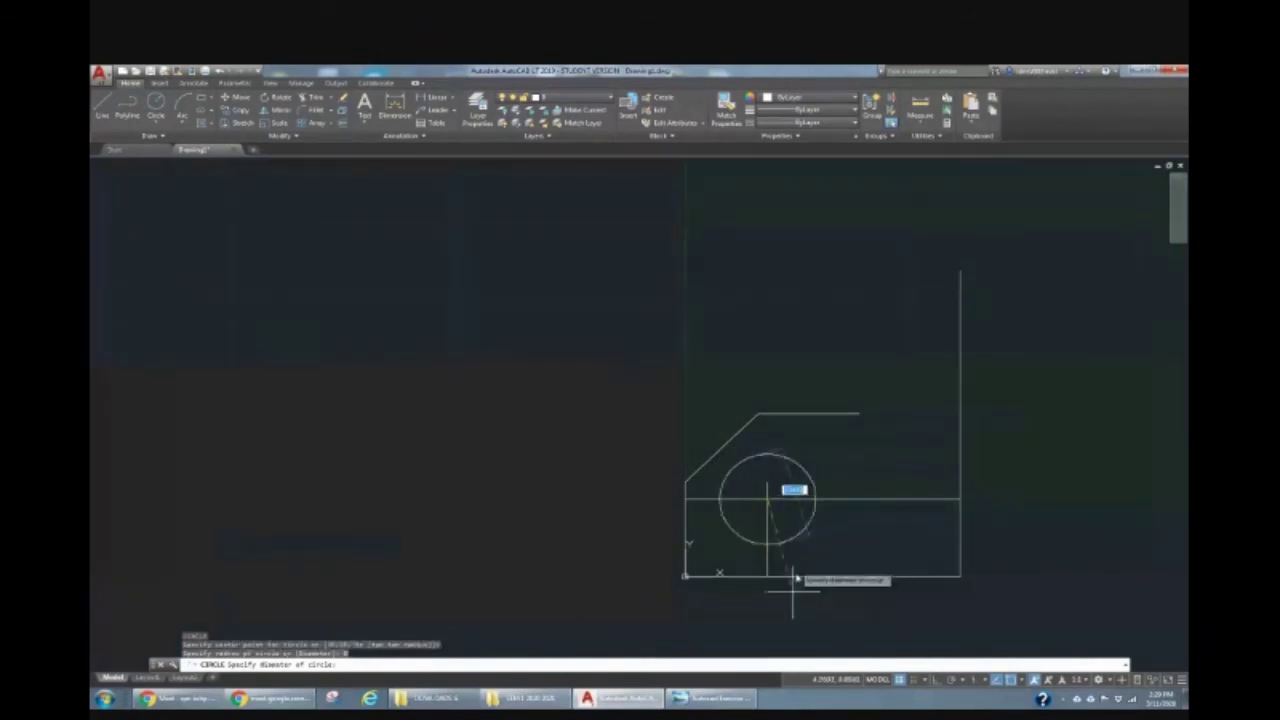
left_click(708, 698)
left_click(710, 698)
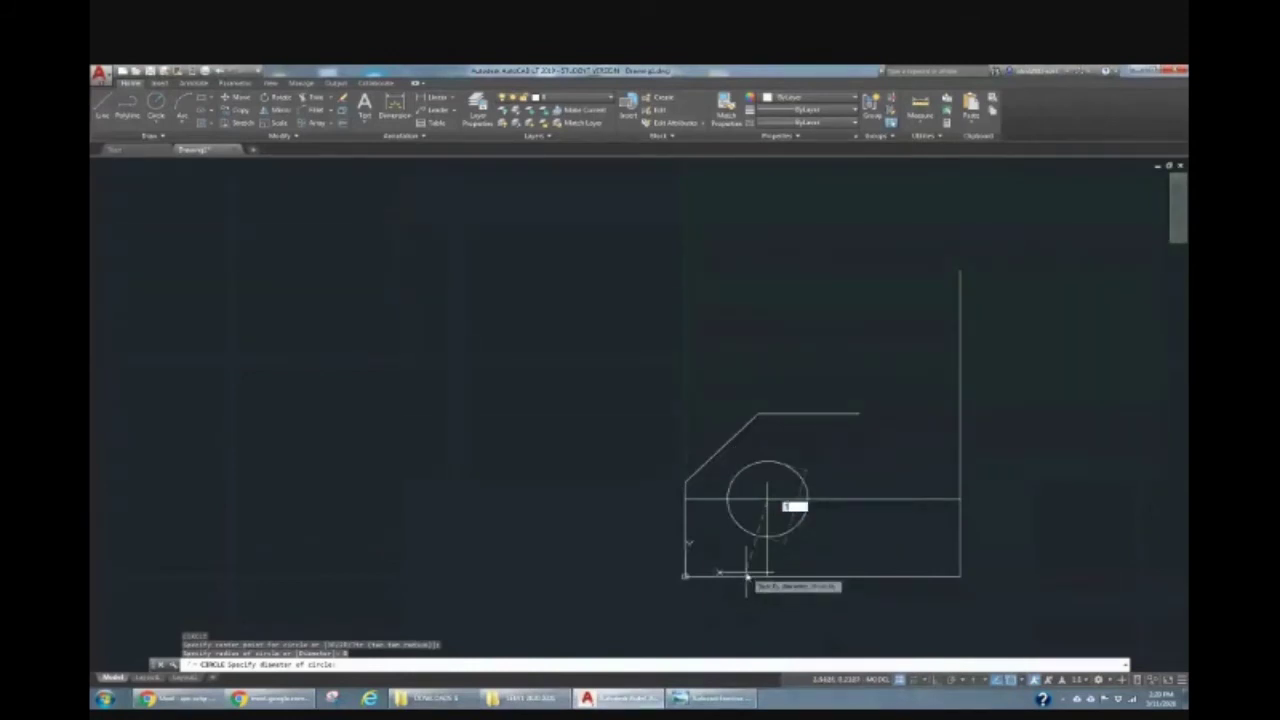
key("Return")
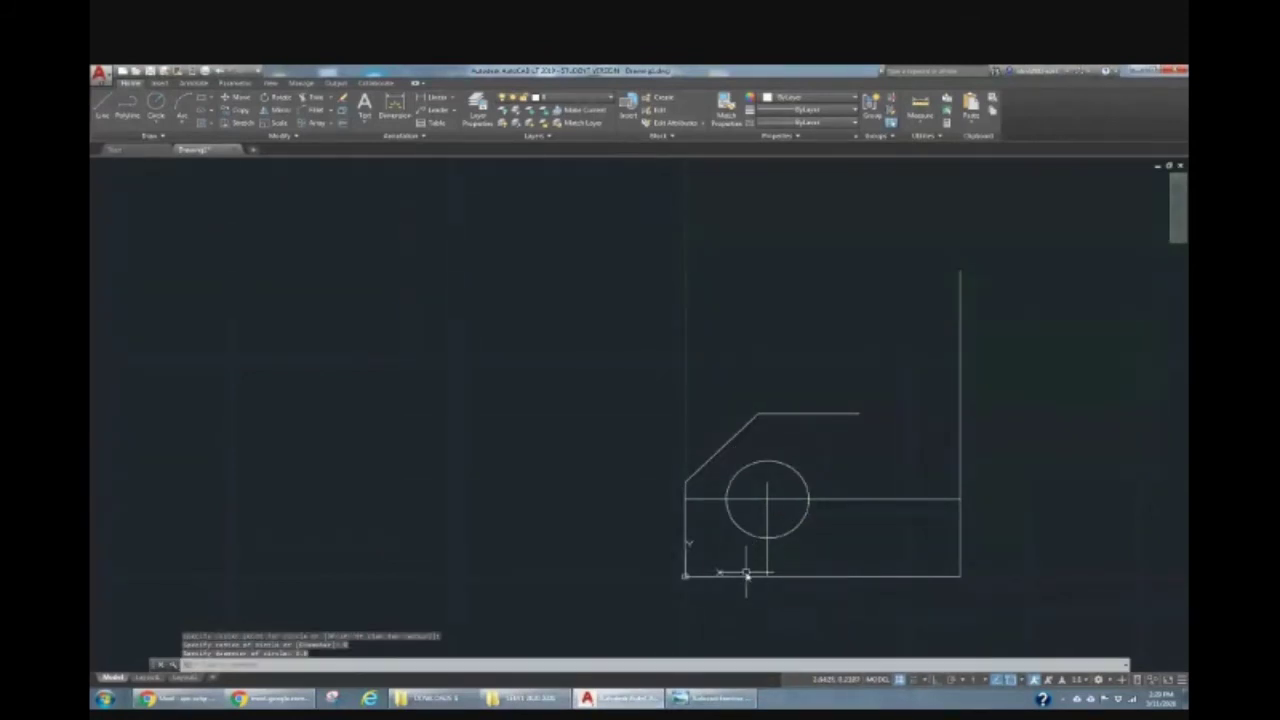
Select the two construction lines through the circle, then deselect them
key("Escape")
key("Escape")
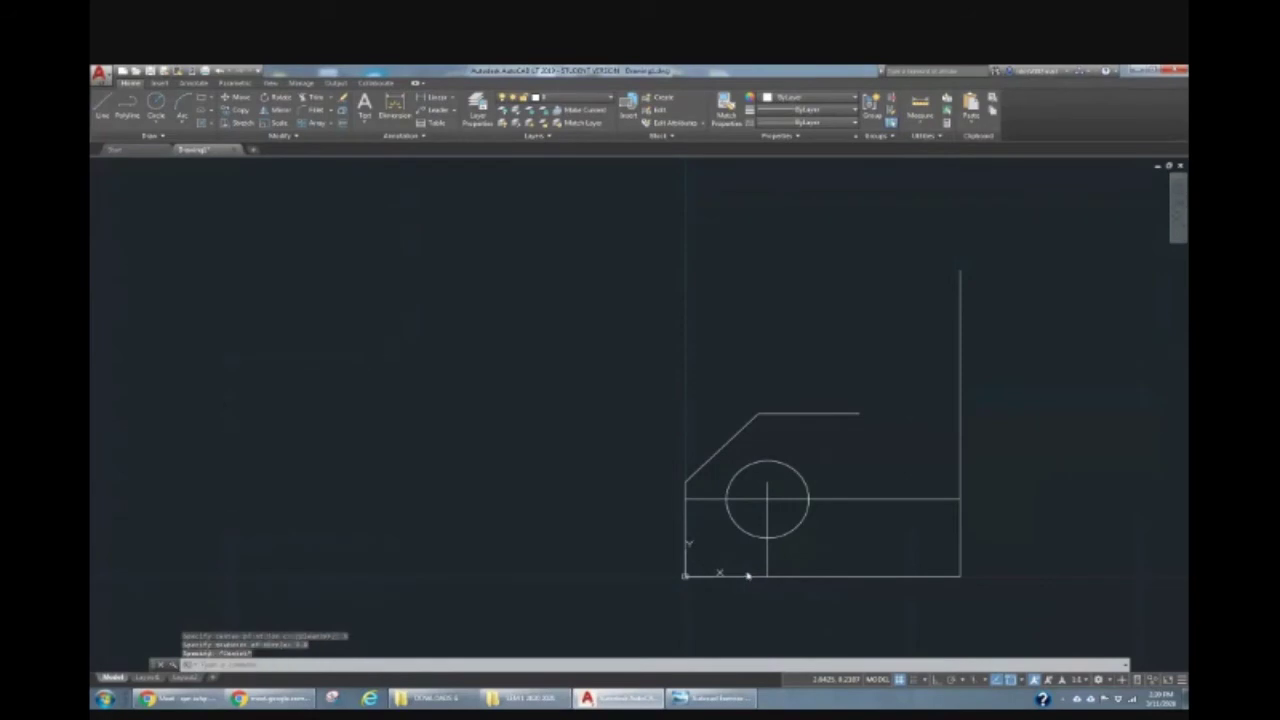
left_click(759, 499)
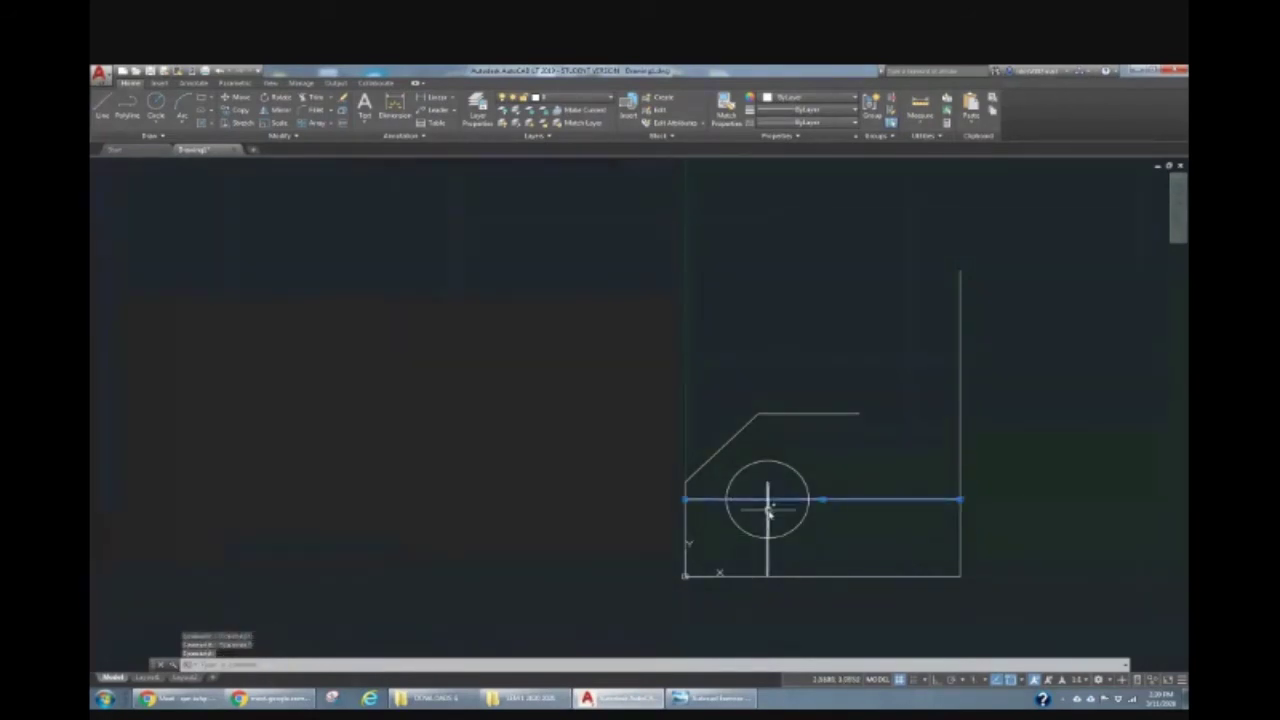
left_click(767, 515)
key("Escape")
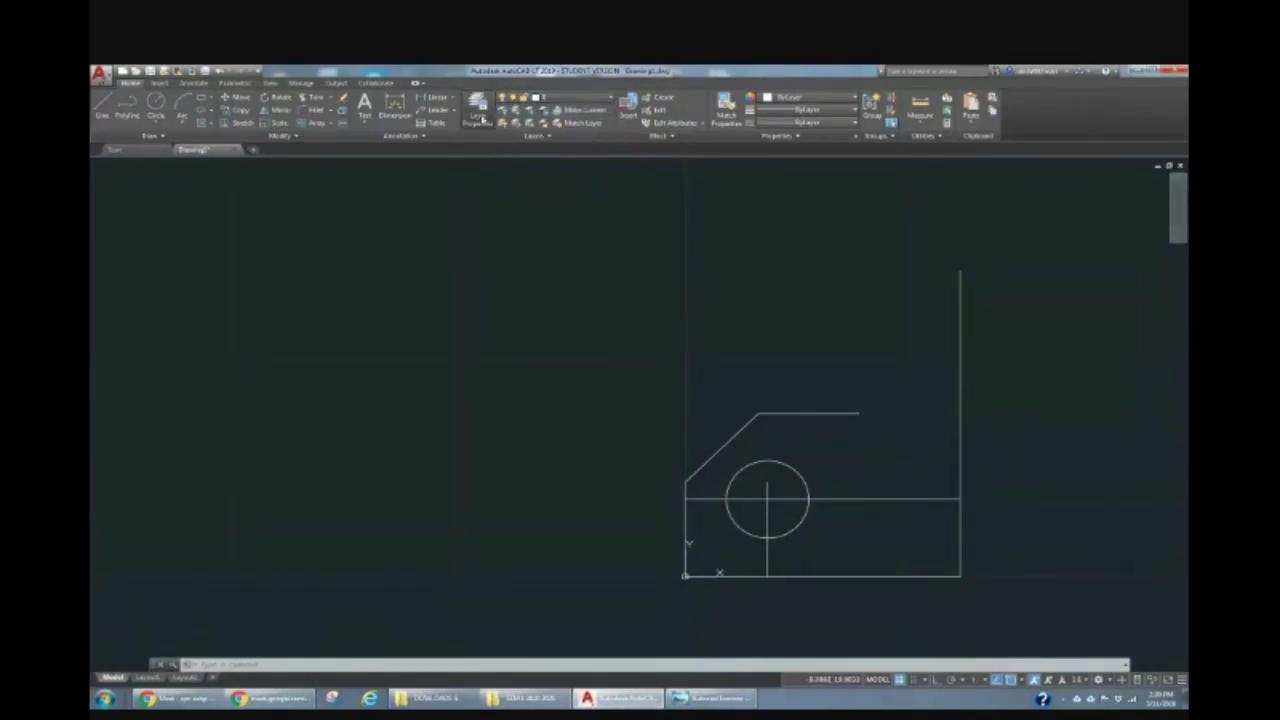
Add a Hidden line layer, with its name typed as 'hid', and colour it magenta in Layer Properties
left_click(477, 108)
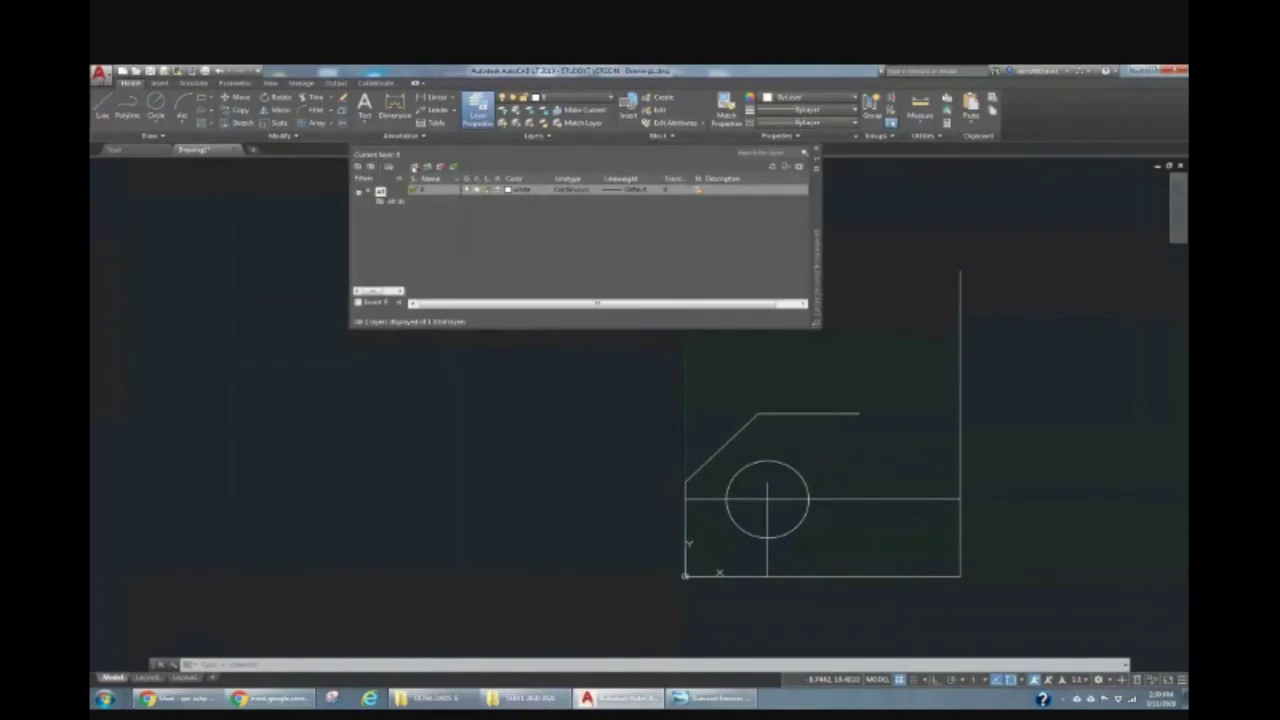
left_click(415, 167)
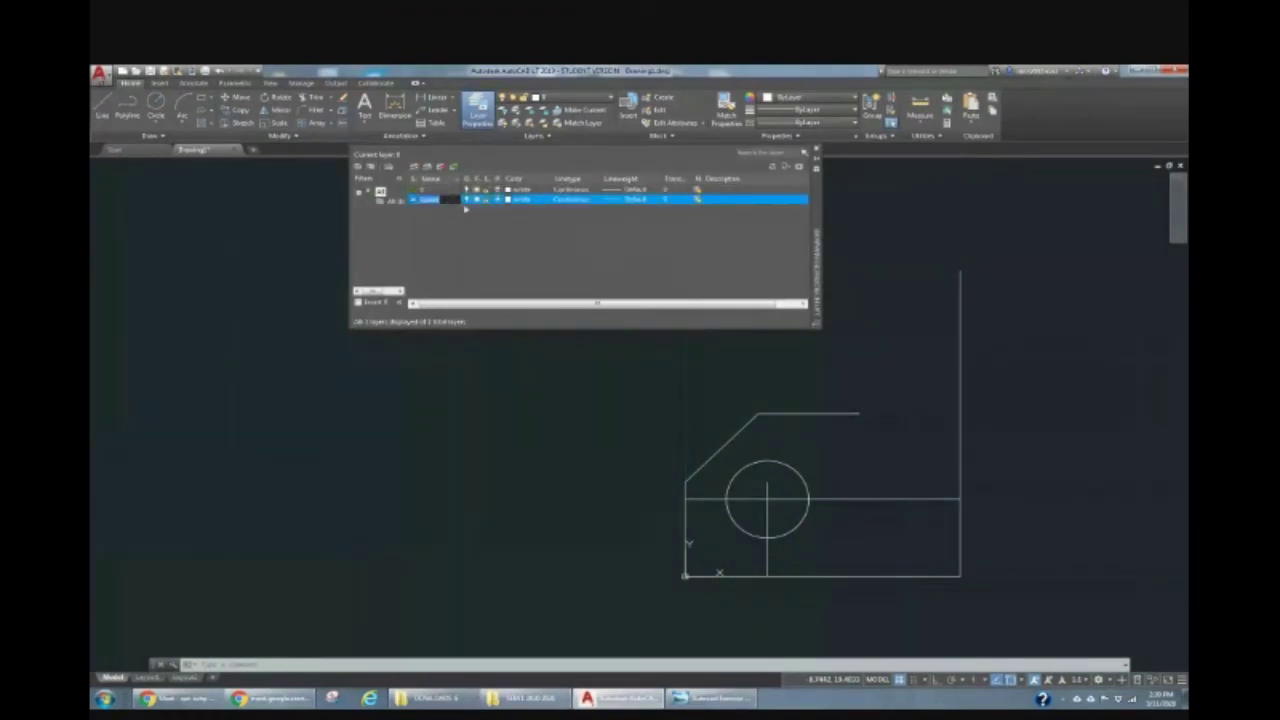
type("hid")
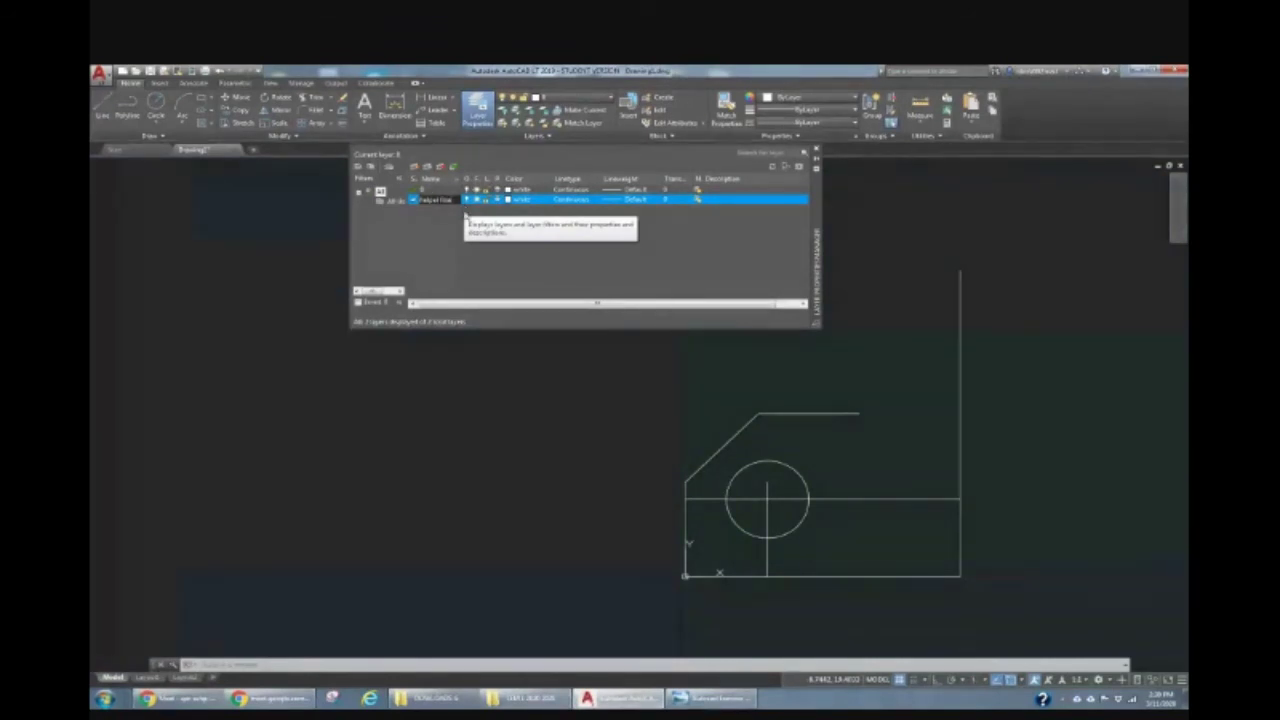
left_click(508, 200)
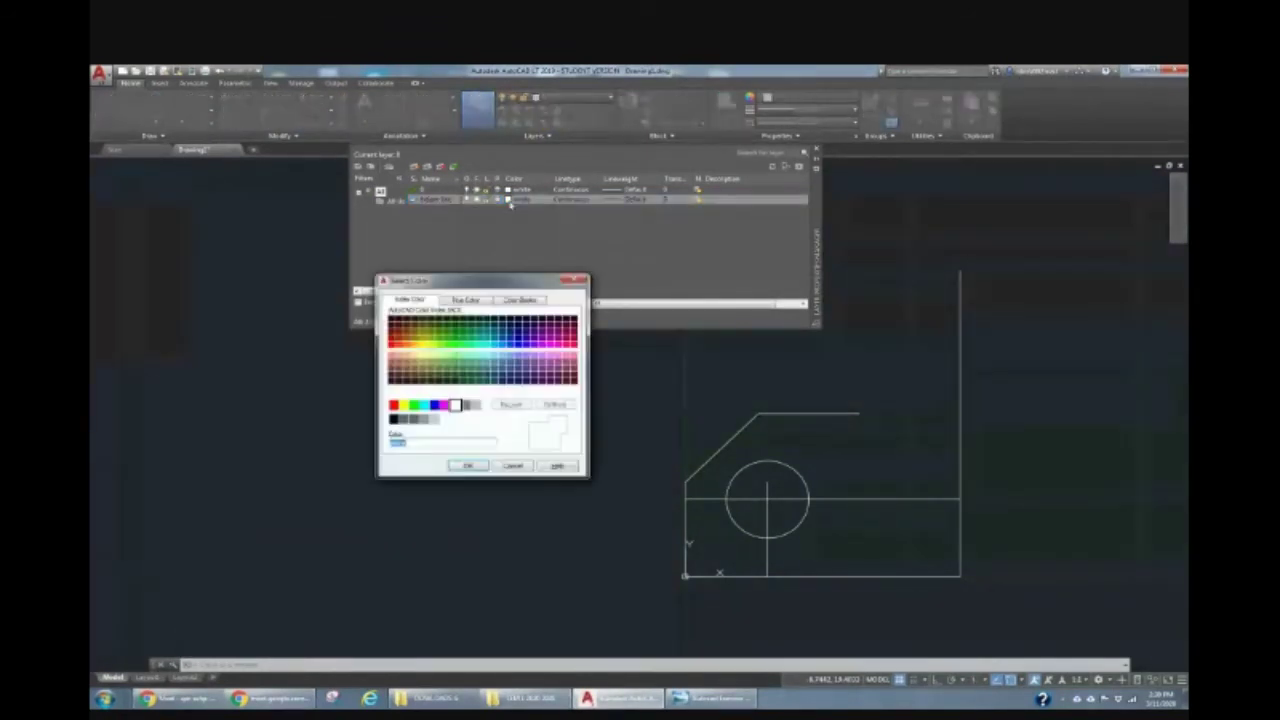
left_click(458, 343)
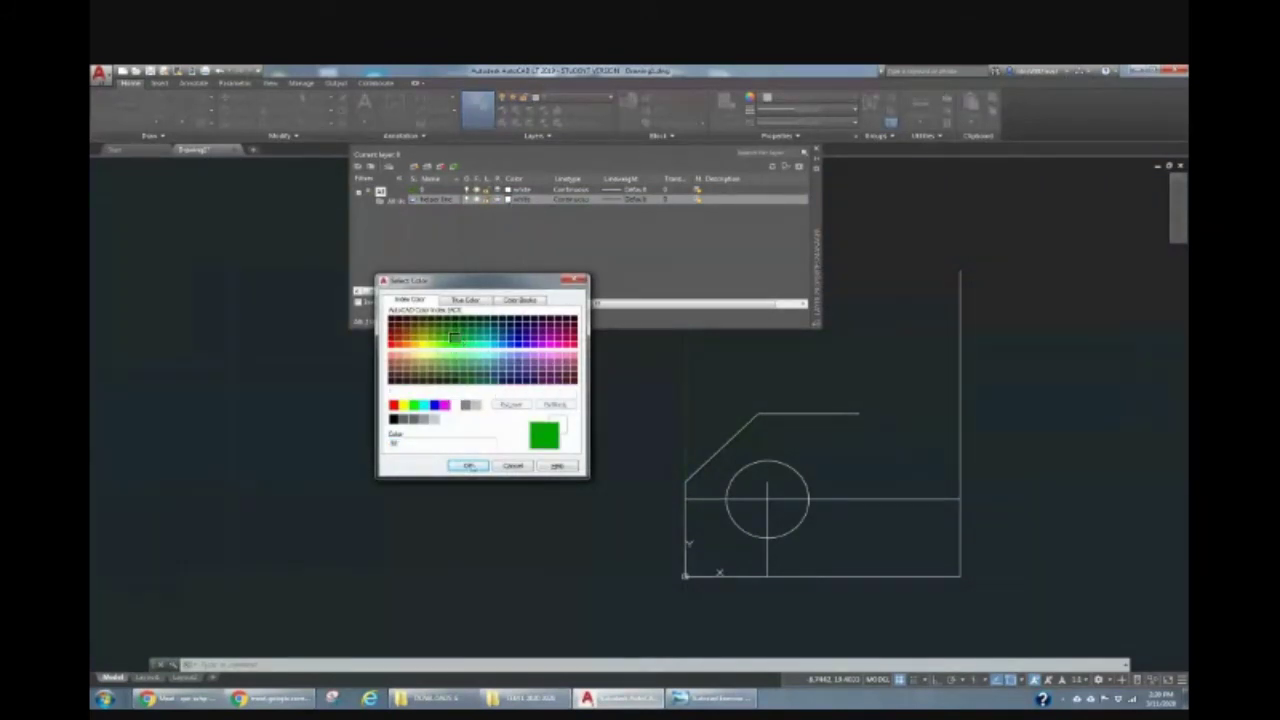
left_click(545, 347)
left_click(467, 466)
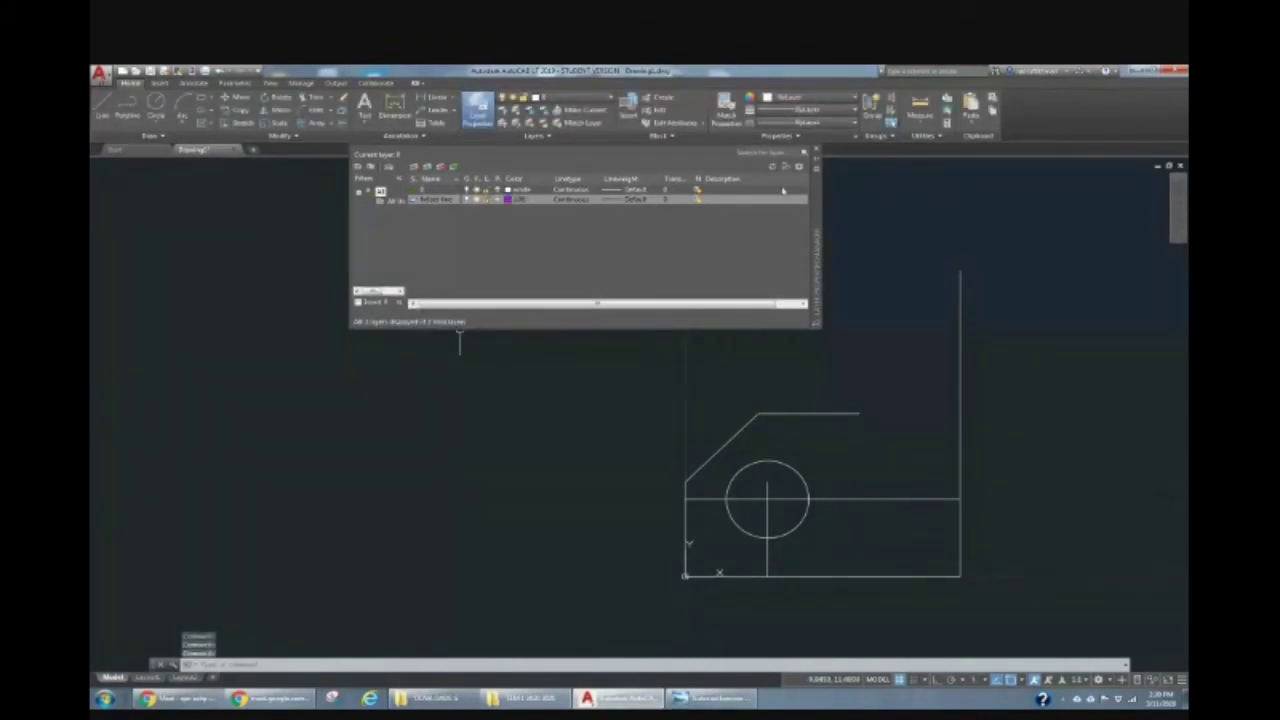
left_click(816, 152)
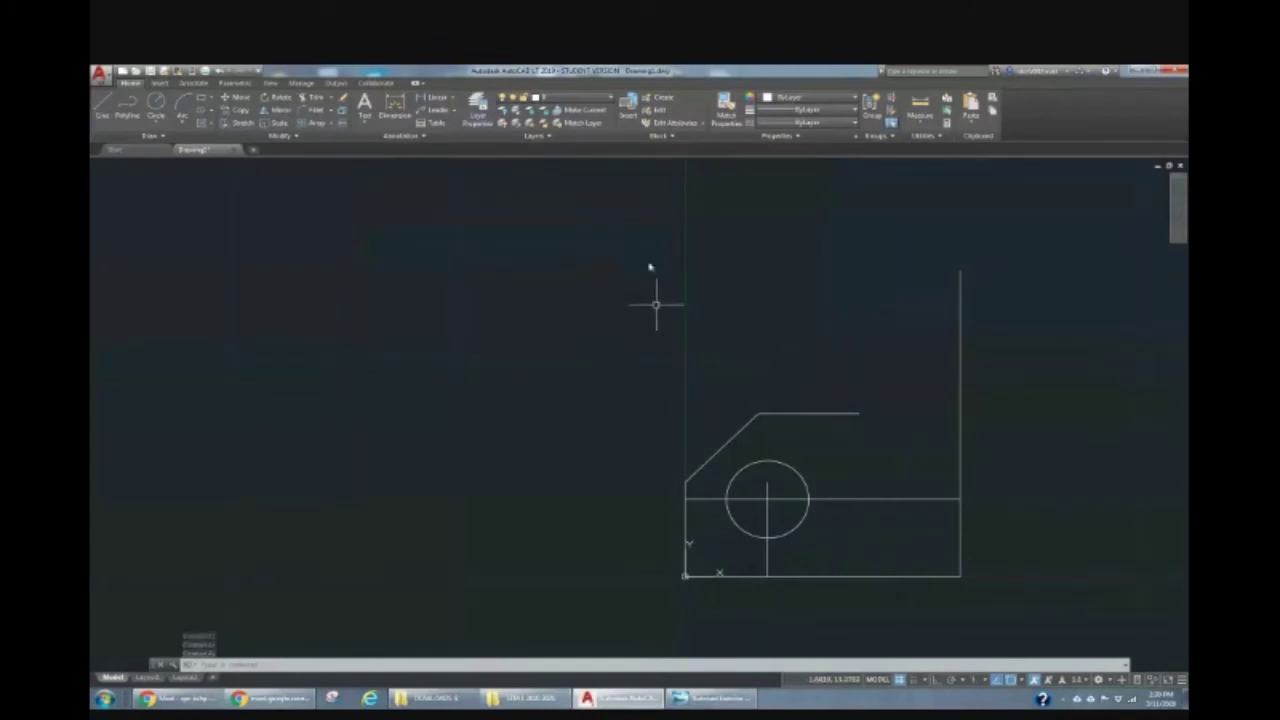
Select both construction lines crossing at the circle's centre
left_click(765, 500)
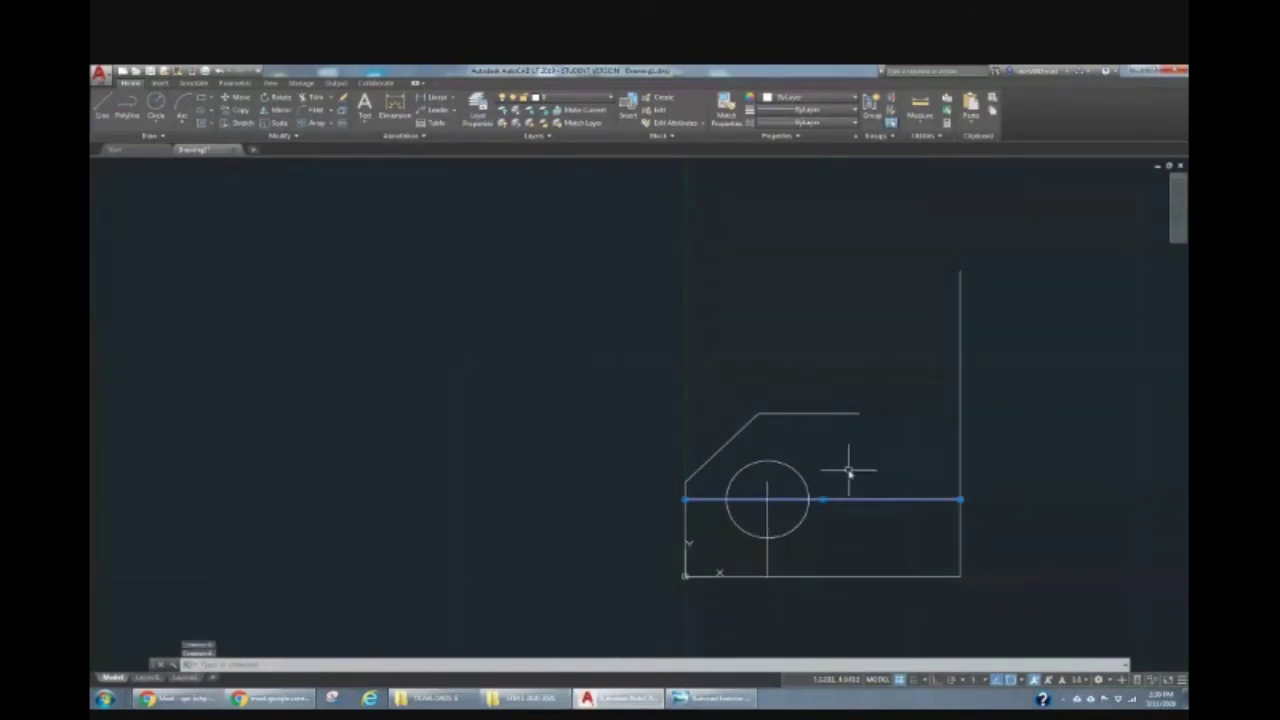
key("Escape")
key("Escape")
left_click(767, 500)
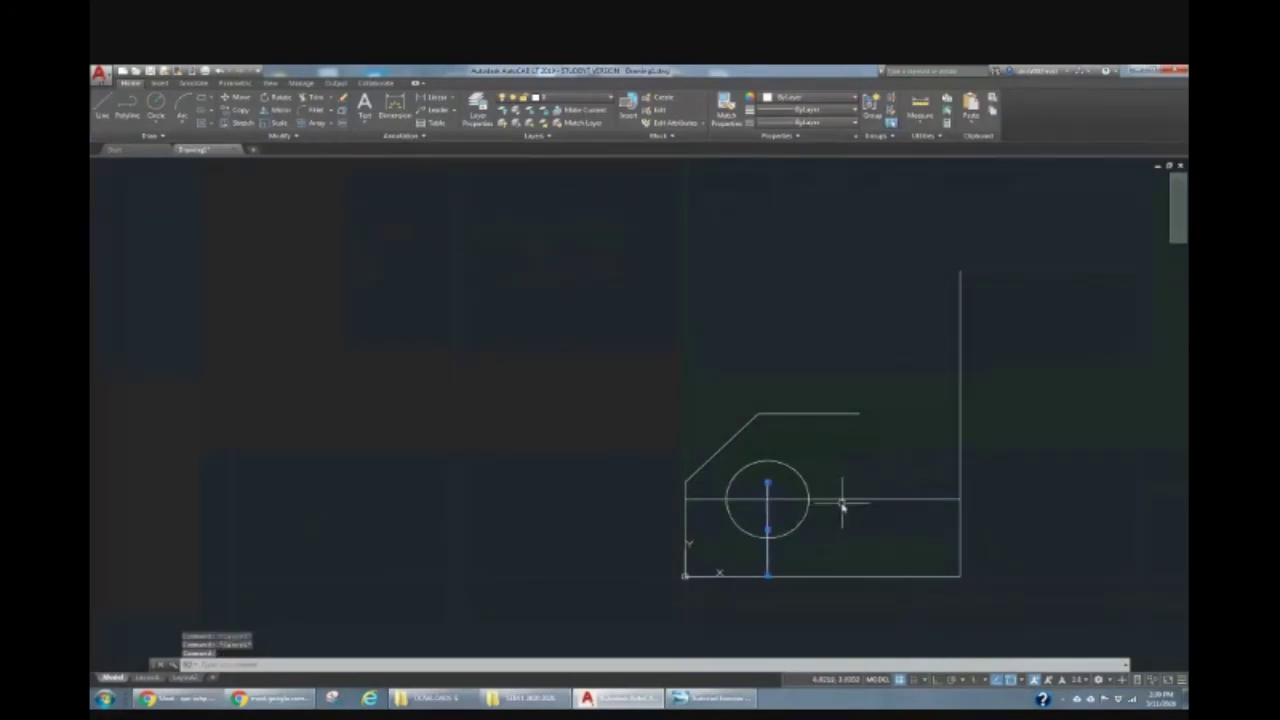
left_click(622, 335)
key("Escape")
key("Escape")
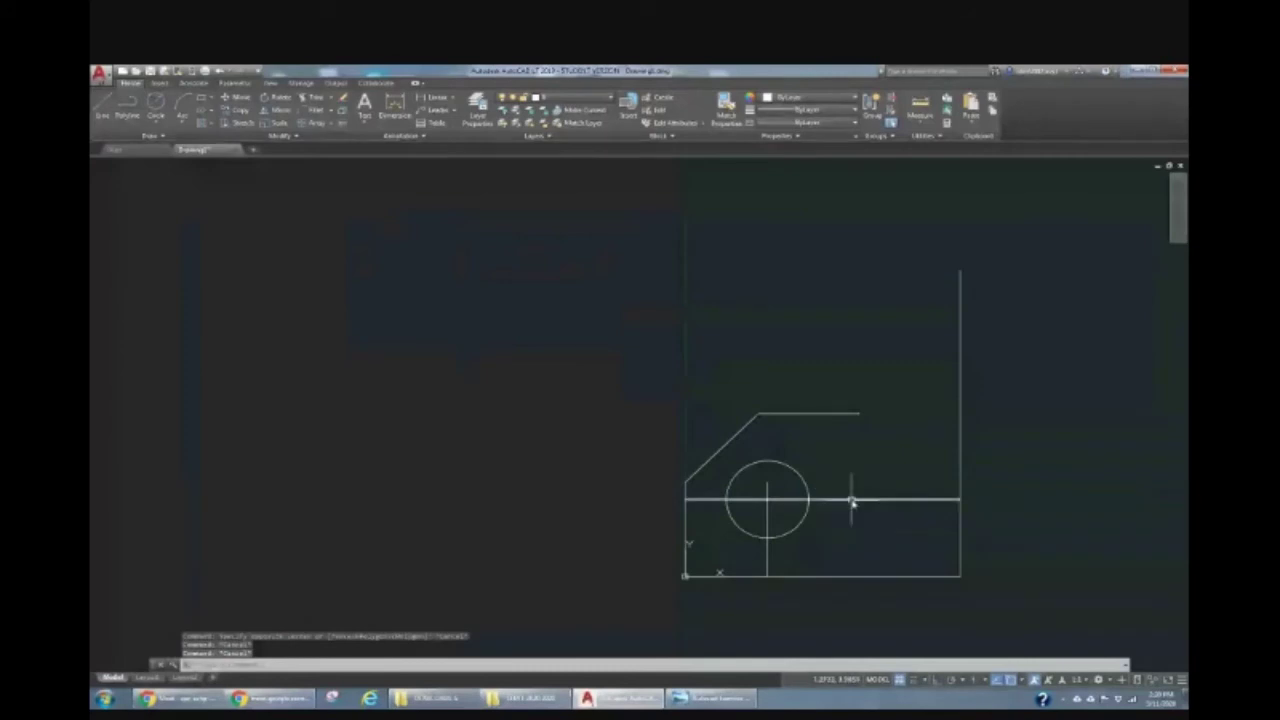
left_click(851, 499)
left_click(766, 508)
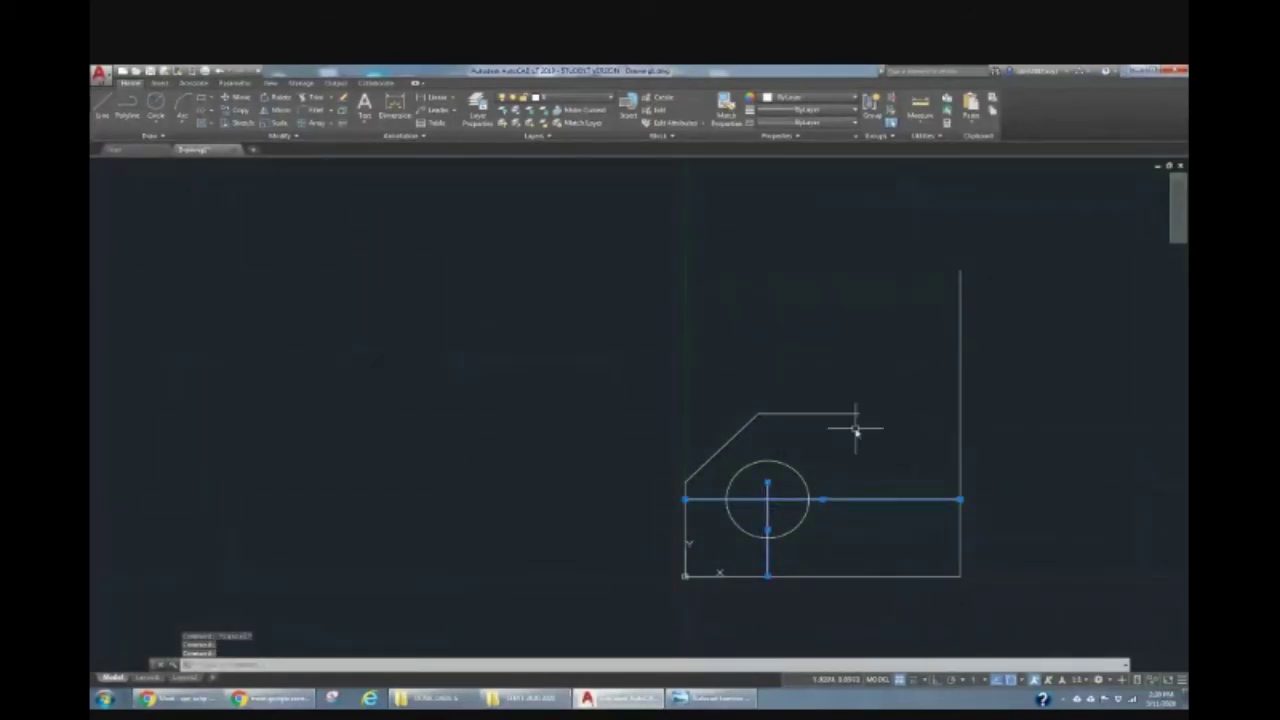
Move both lines onto the magenta Hidden line layer and keep the current layer on
left_click(555, 97)
left_click(545, 120)
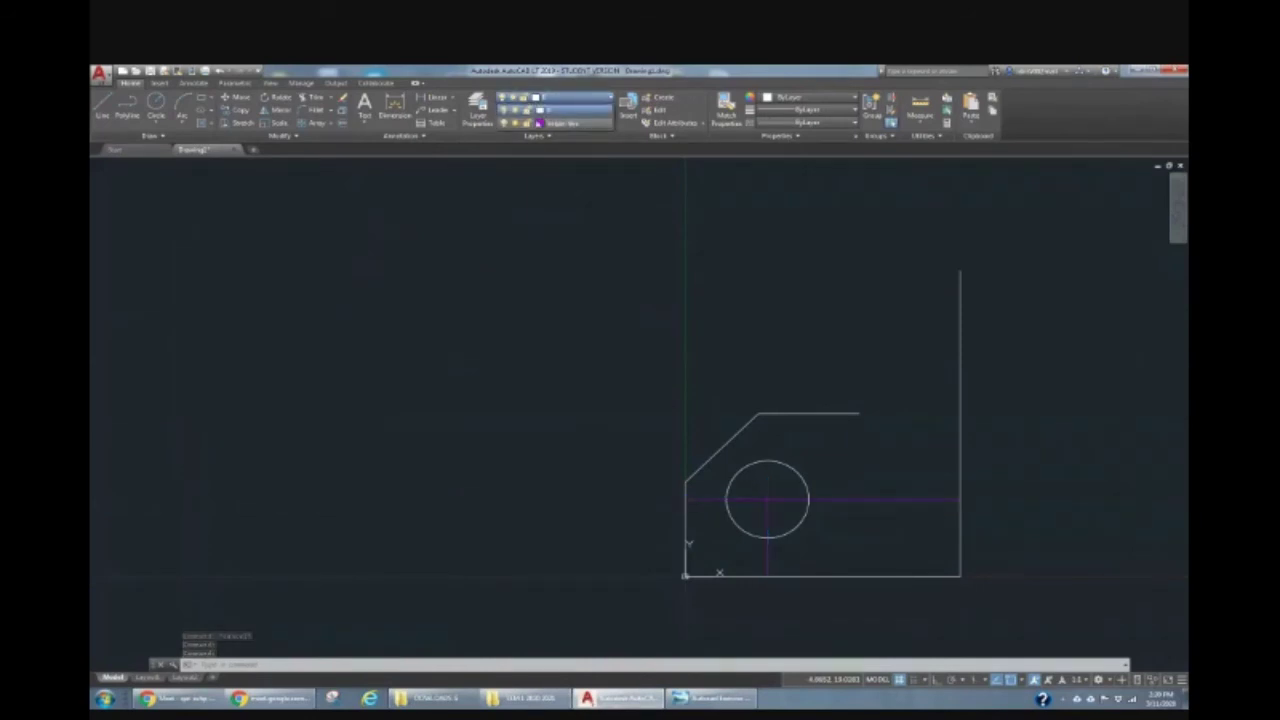
left_click(540, 123)
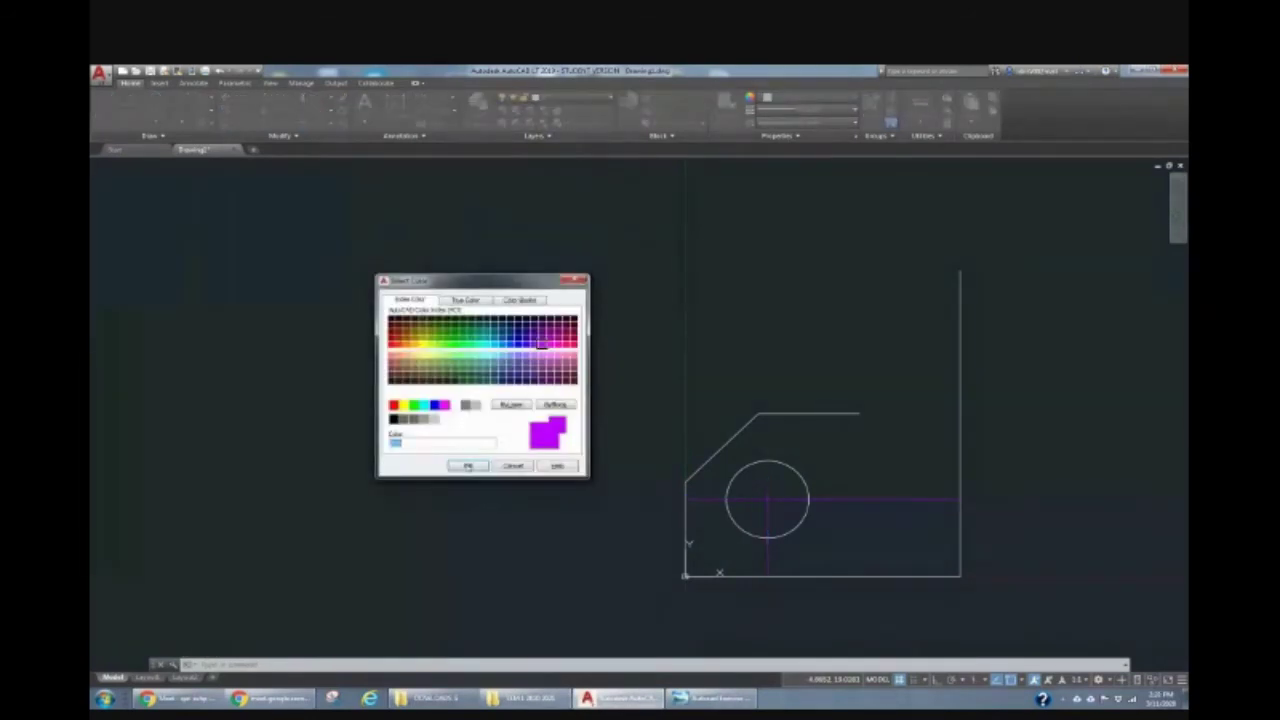
left_click(468, 466)
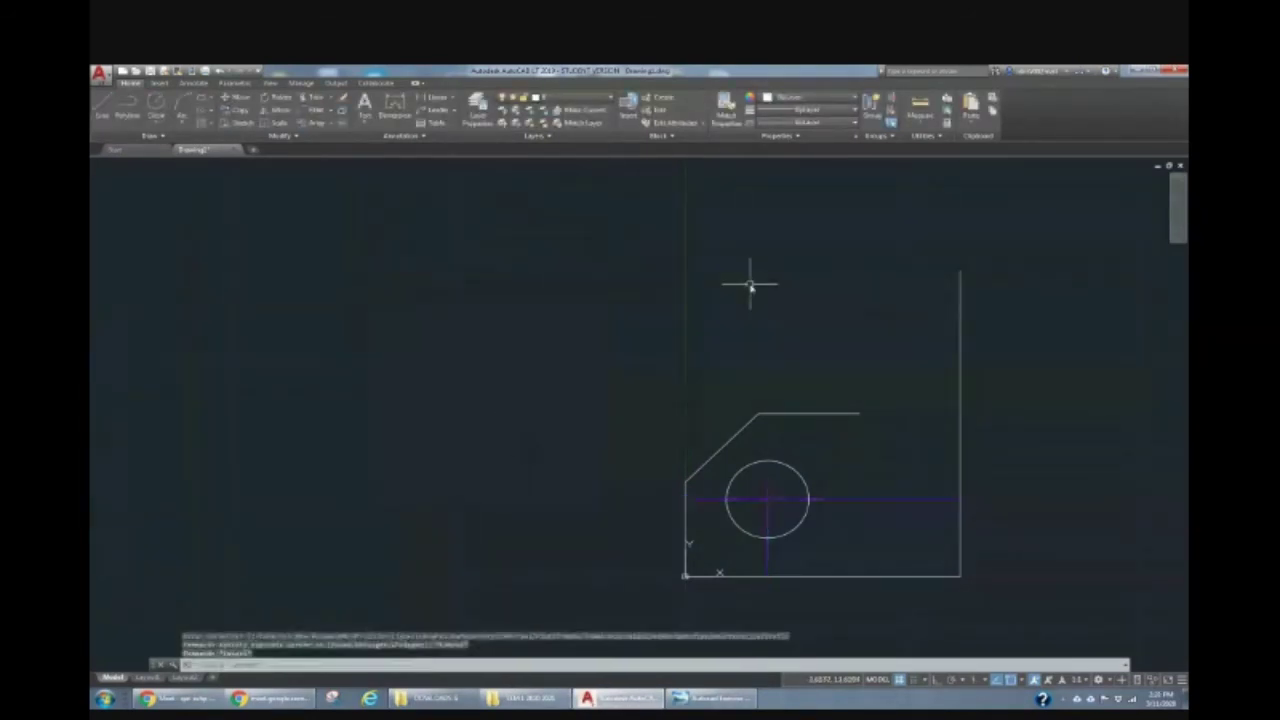
key("Escape")
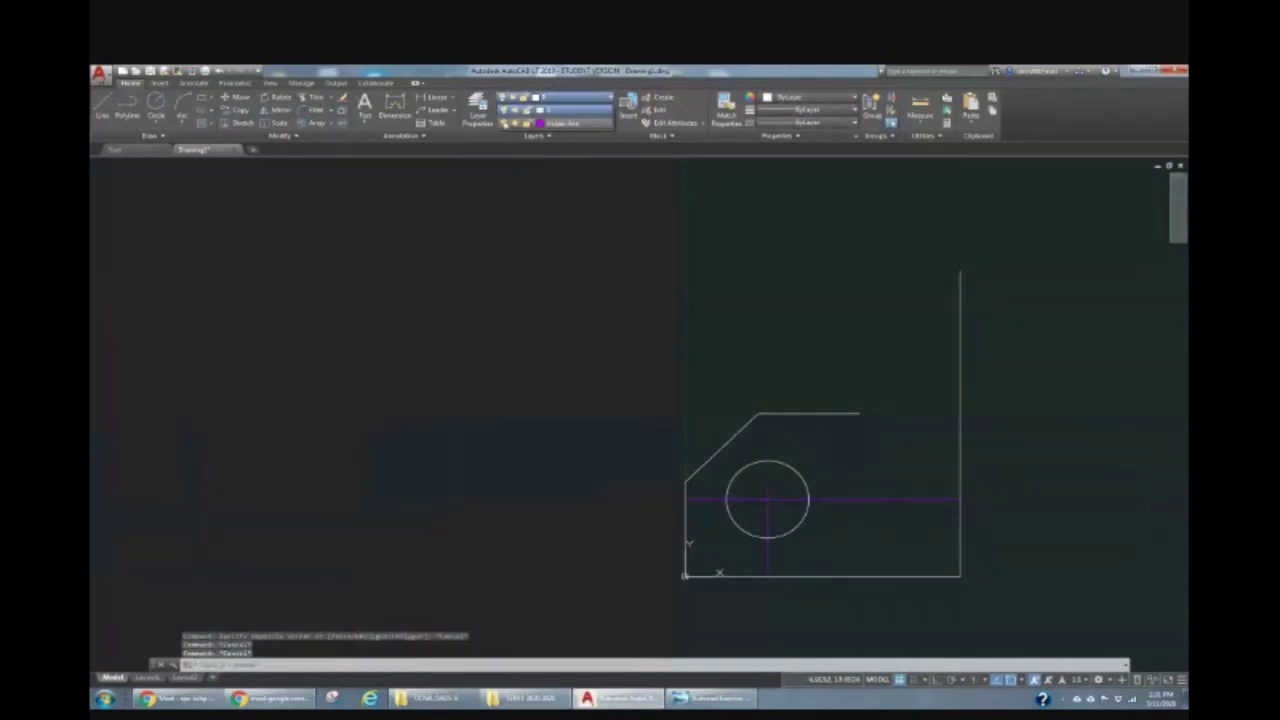
key("Return")
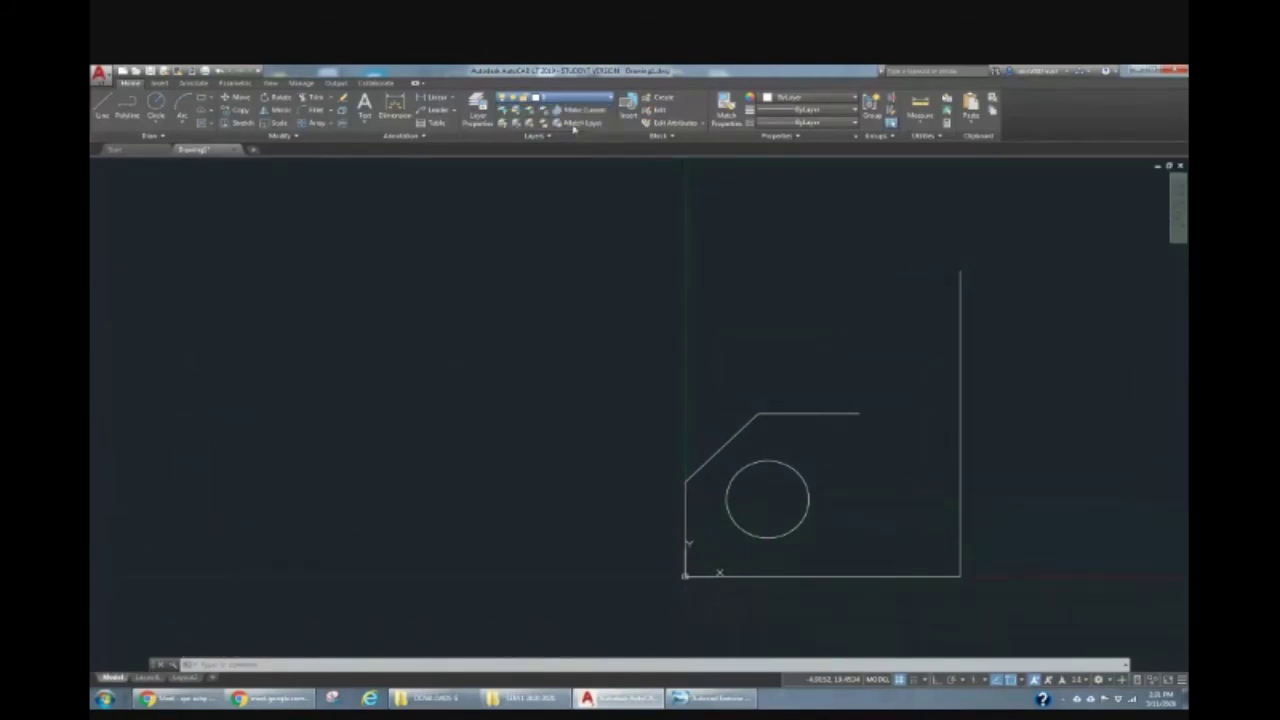
left_click(574, 128)
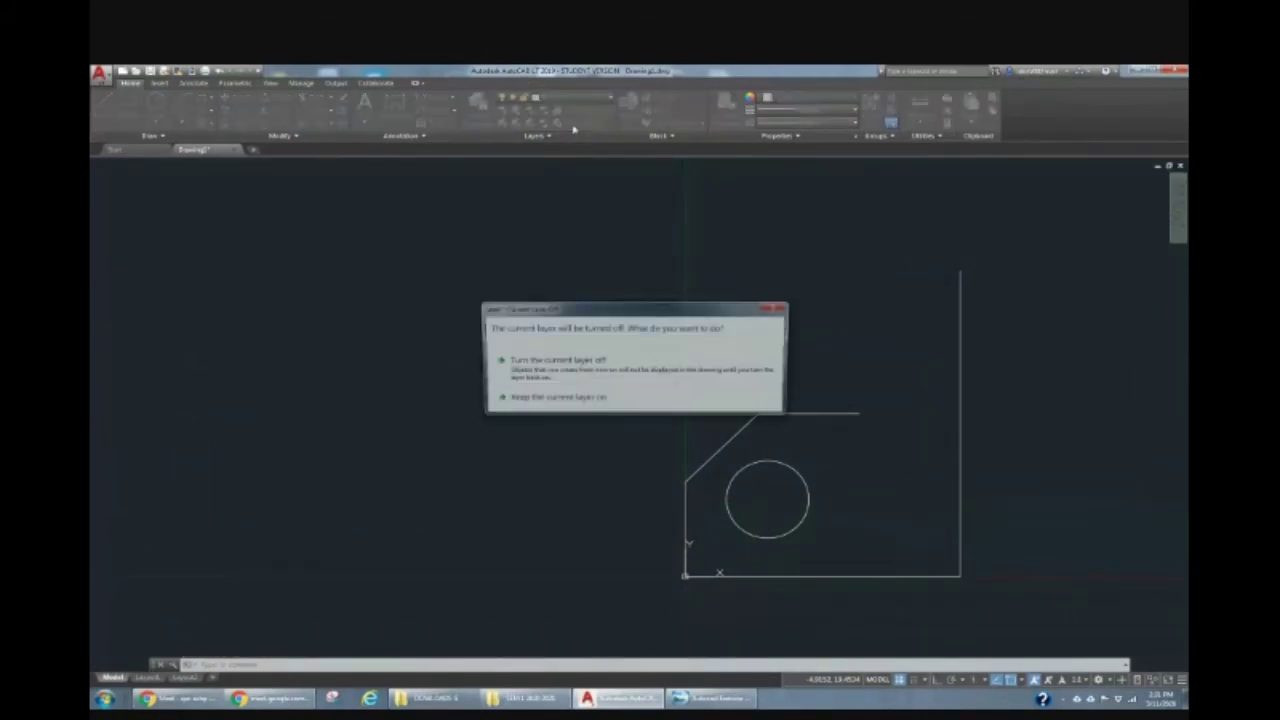
left_click(575, 400)
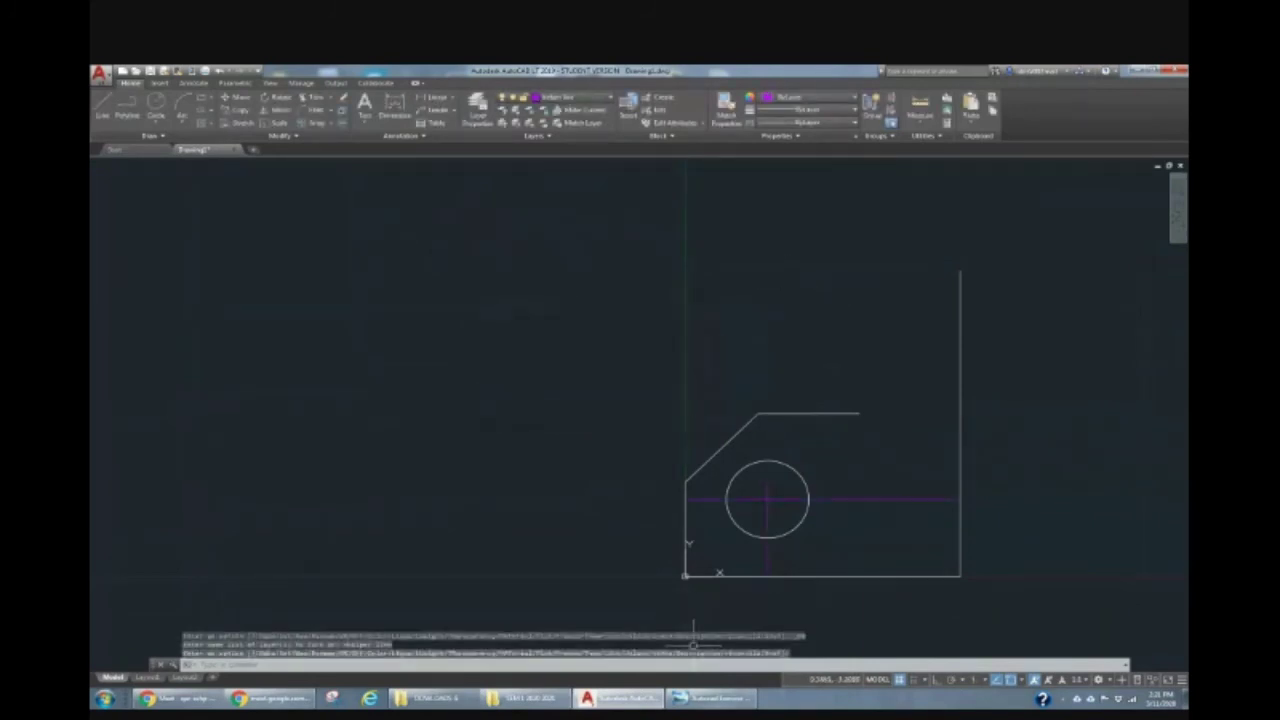
Offset the bottom edge upward by 2 after checking the reference drawing
left_click(712, 697)
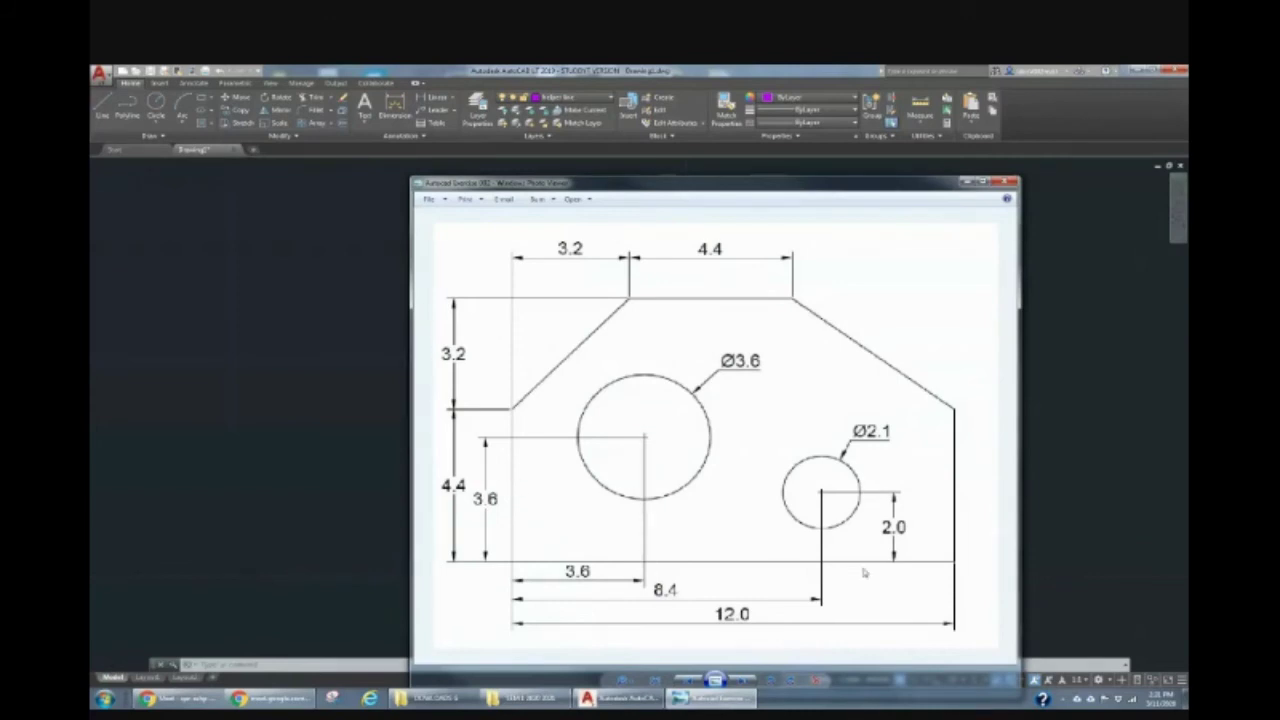
left_click(738, 702)
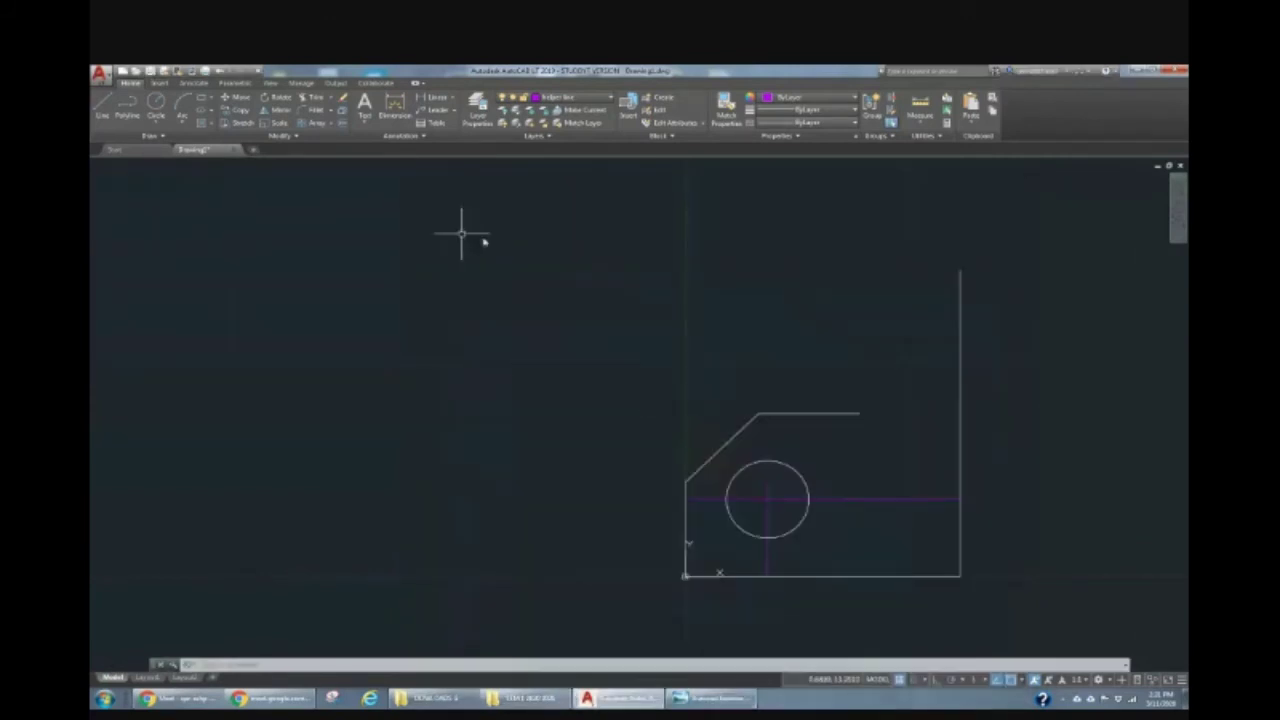
type("c")
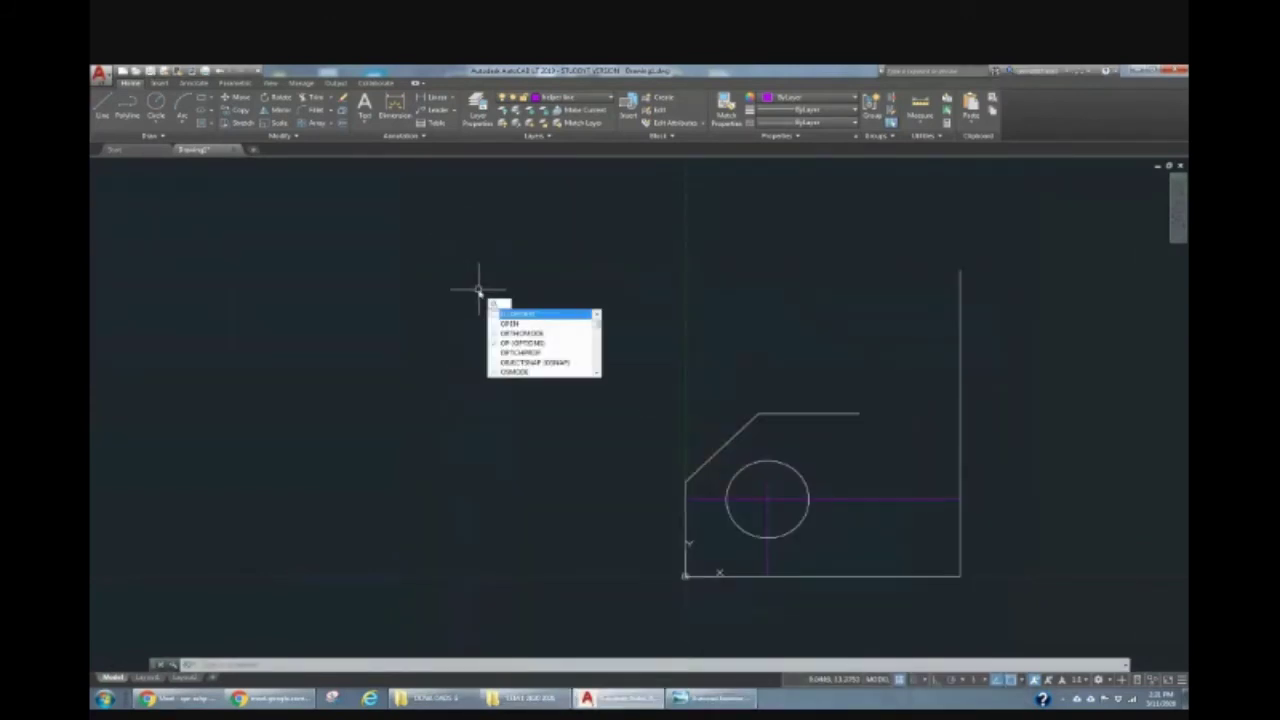
key("Return")
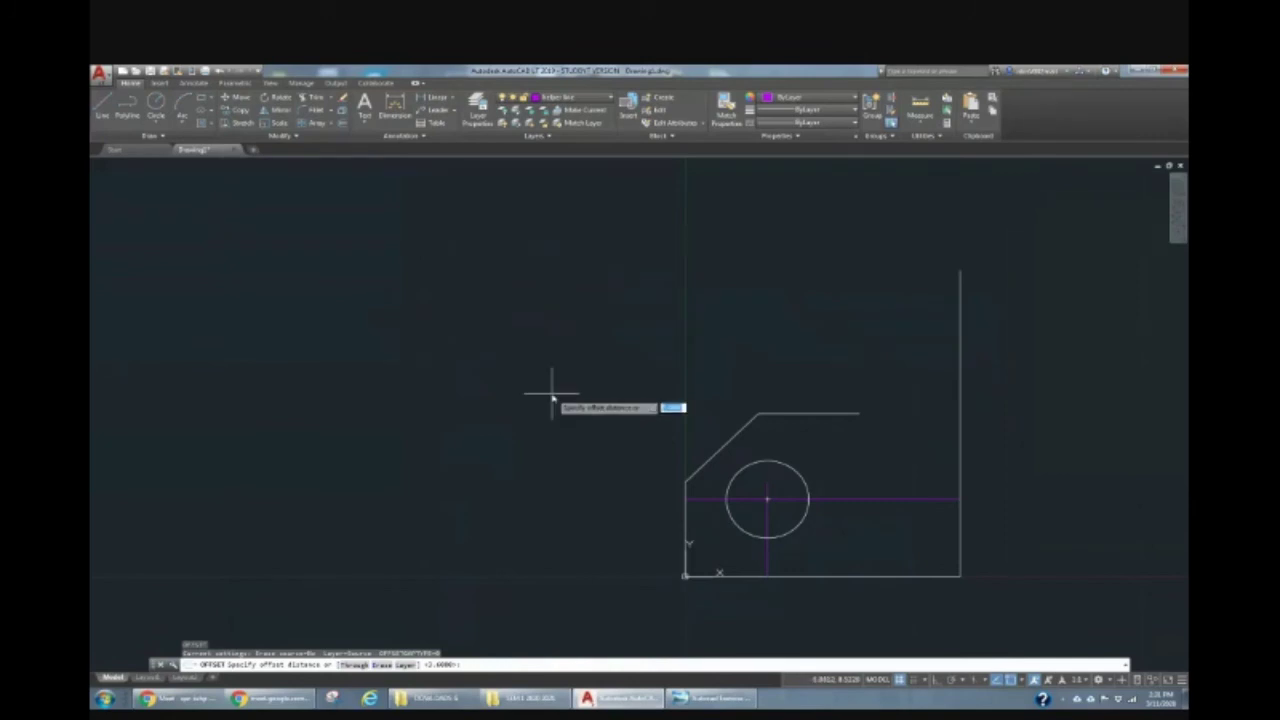
type("2")
key("Return")
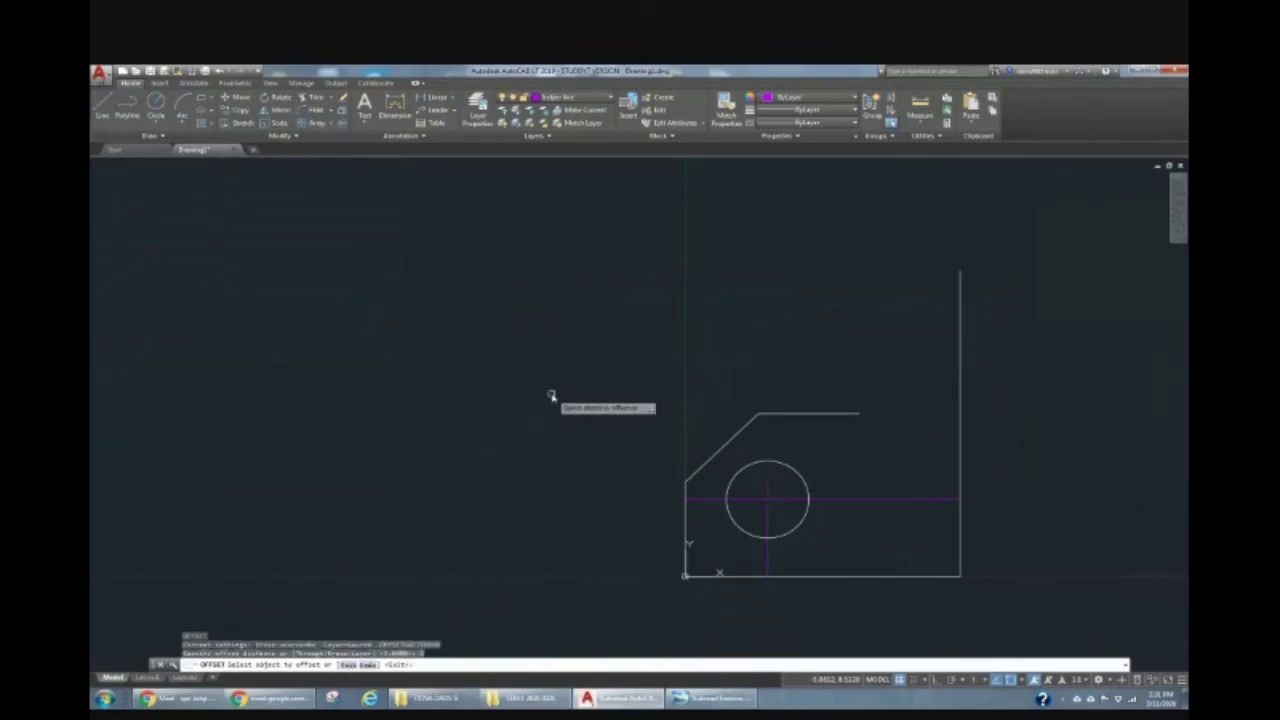
left_click(843, 576)
left_click(865, 528)
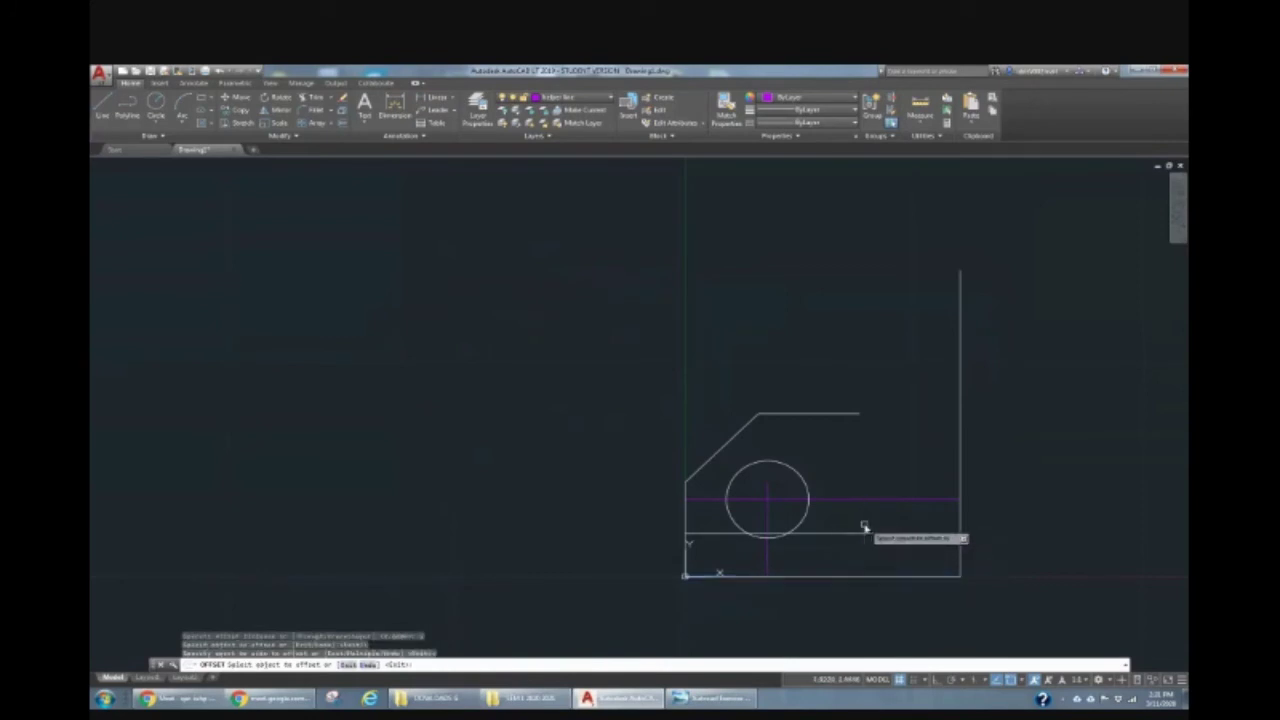
key("Escape")
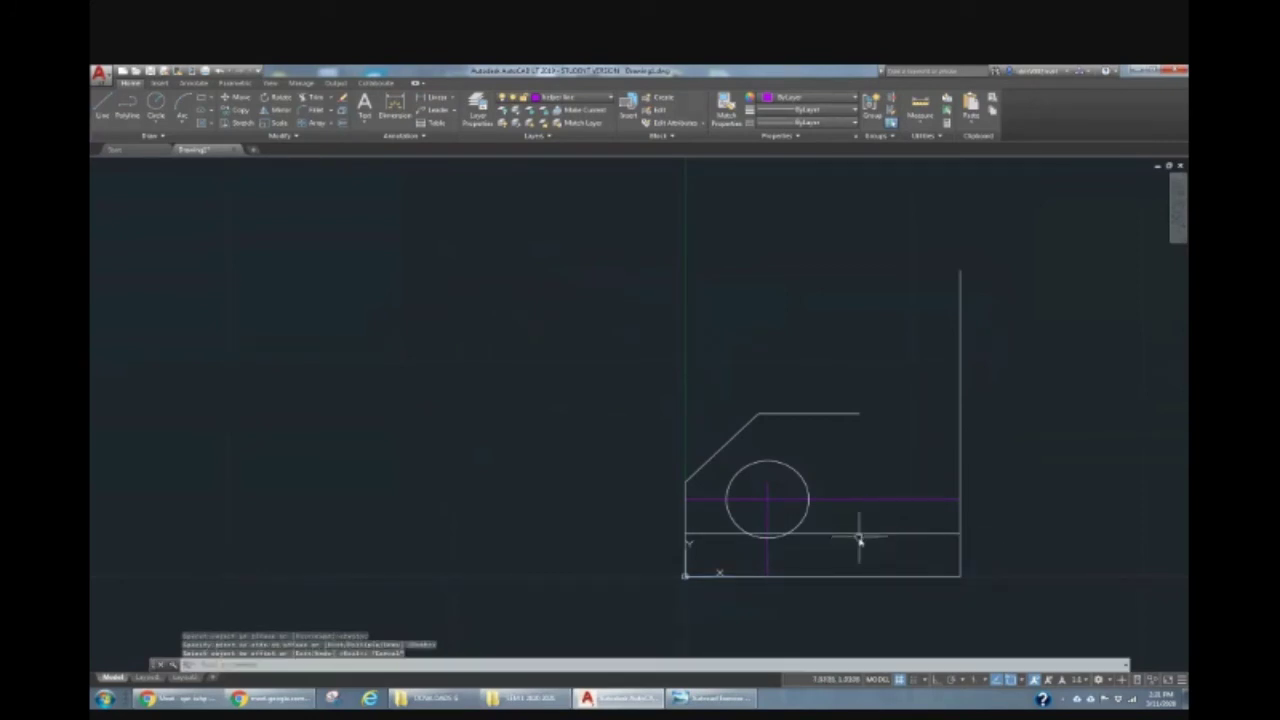
Move the new offset line onto the Hidden line layer and deselect it
left_click(858, 534)
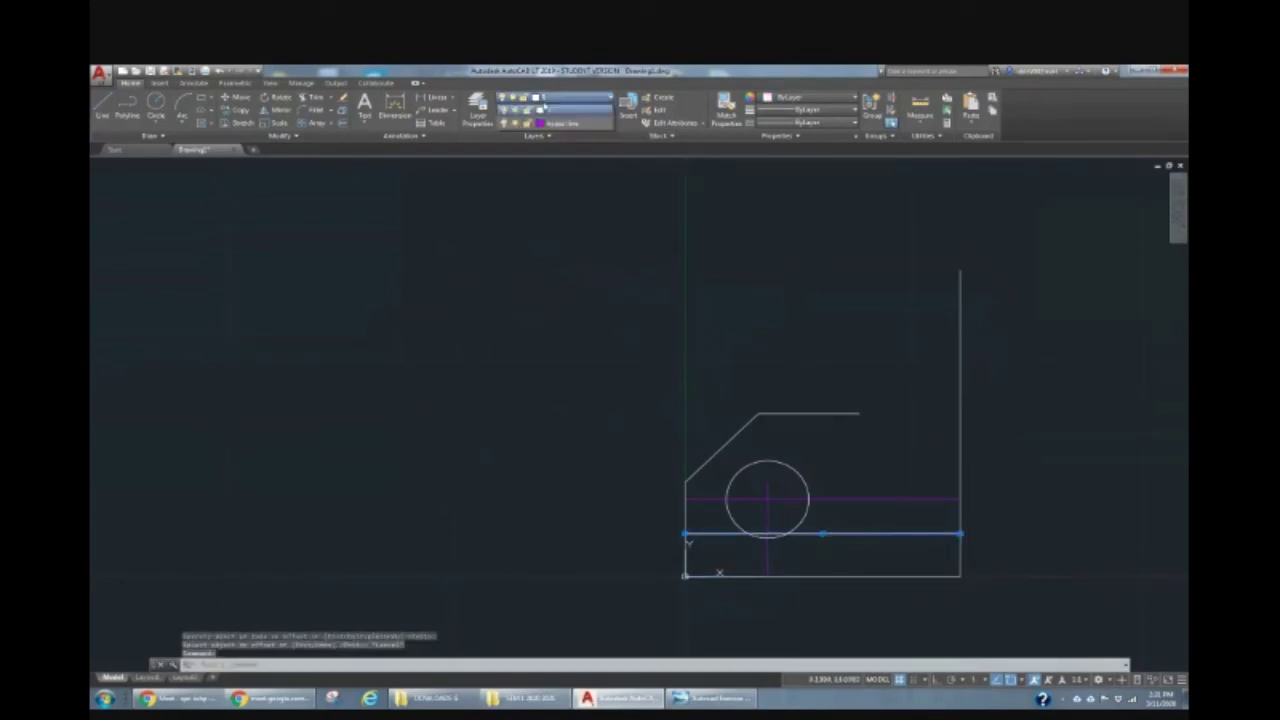
left_click(553, 124)
left_click(511, 237)
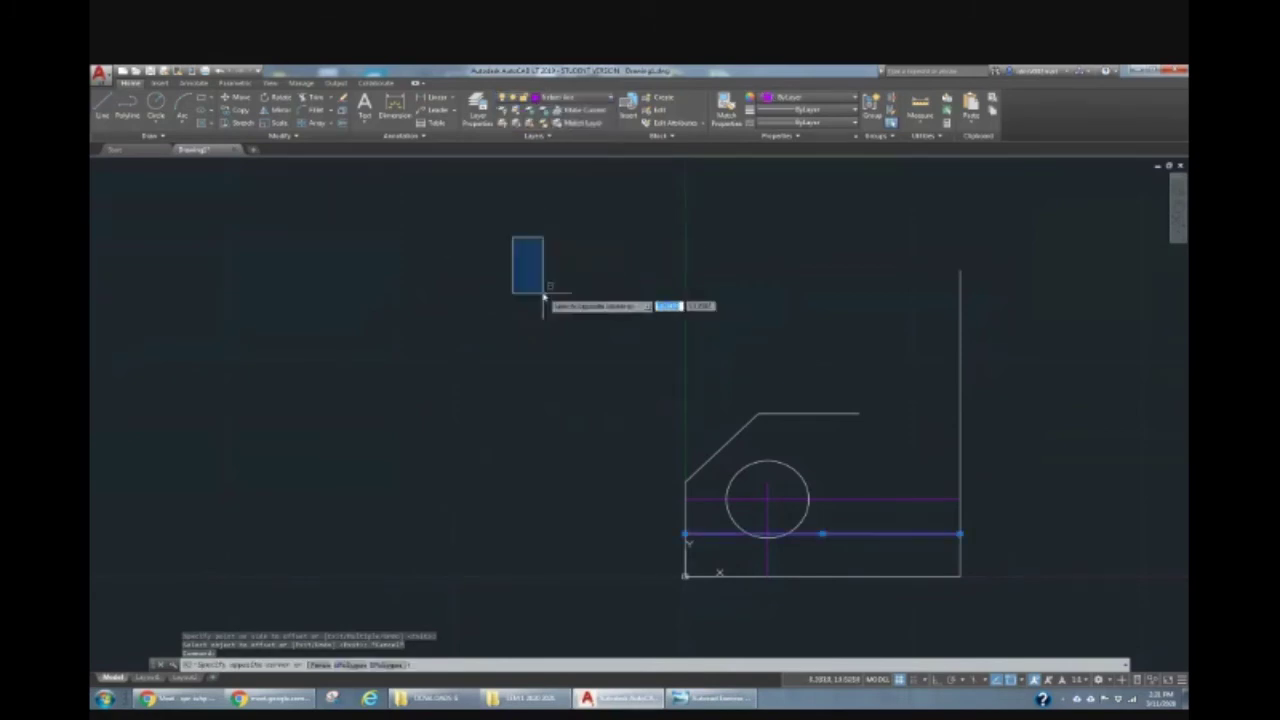
key("Escape")
key("Escape")
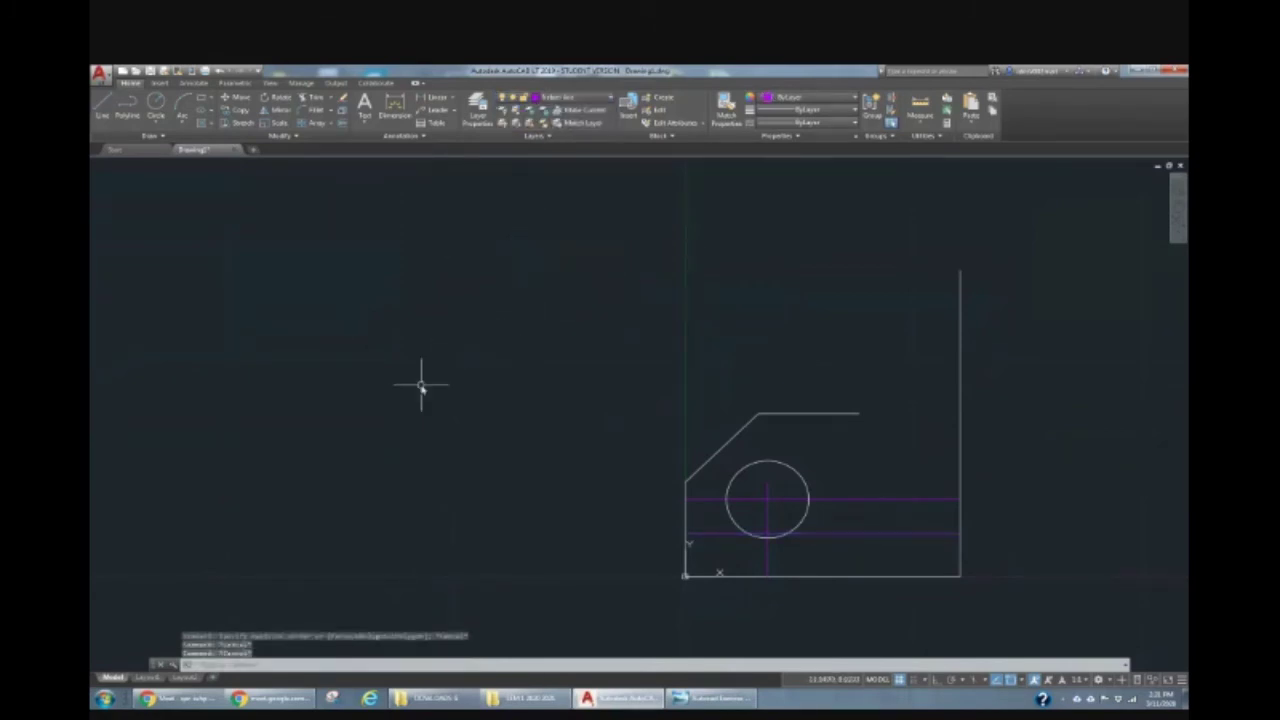
Offset the plate's left edge 6 units to the right inside the plate
type("d")
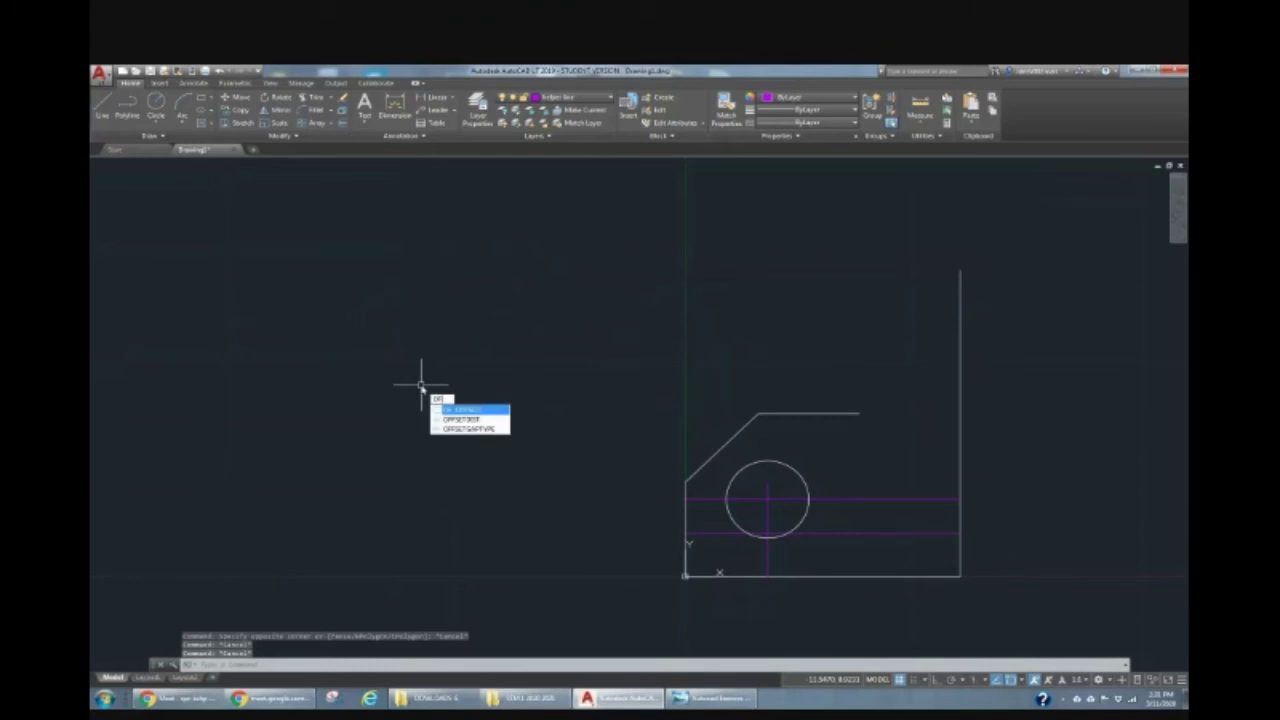
key("Return")
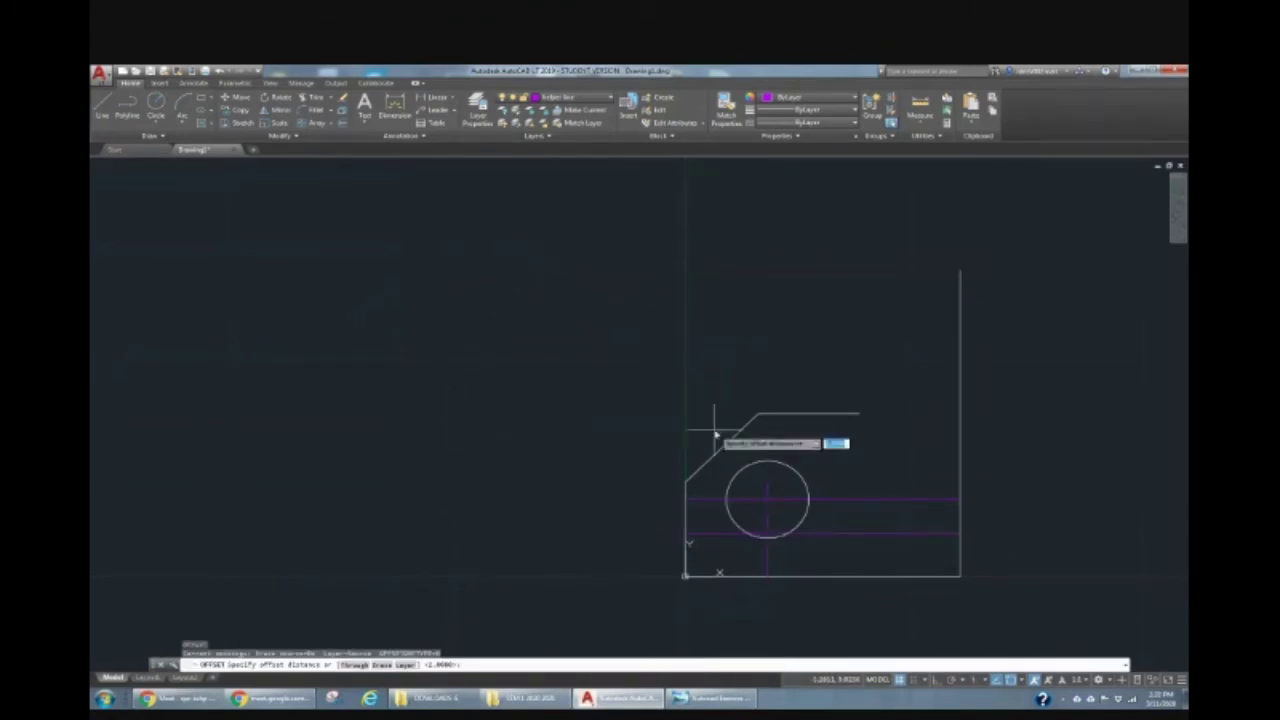
mouse_move(678, 698)
left_click(652, 572)
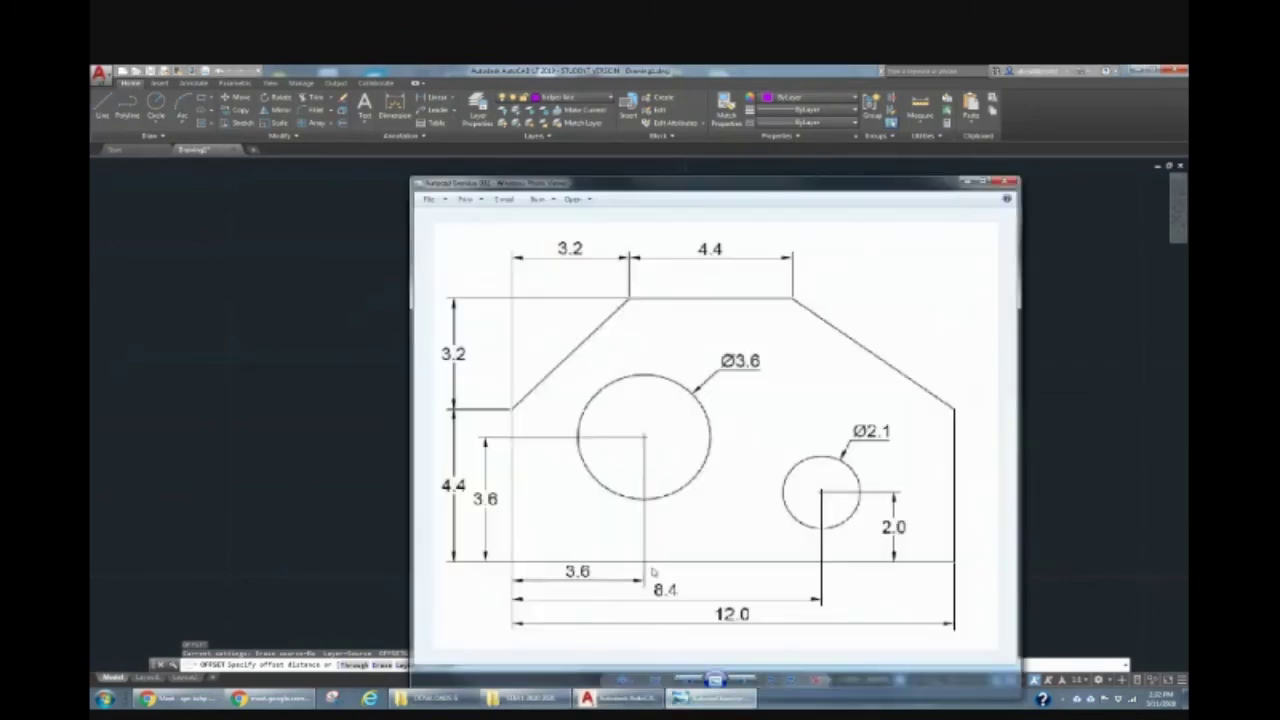
left_click(729, 698)
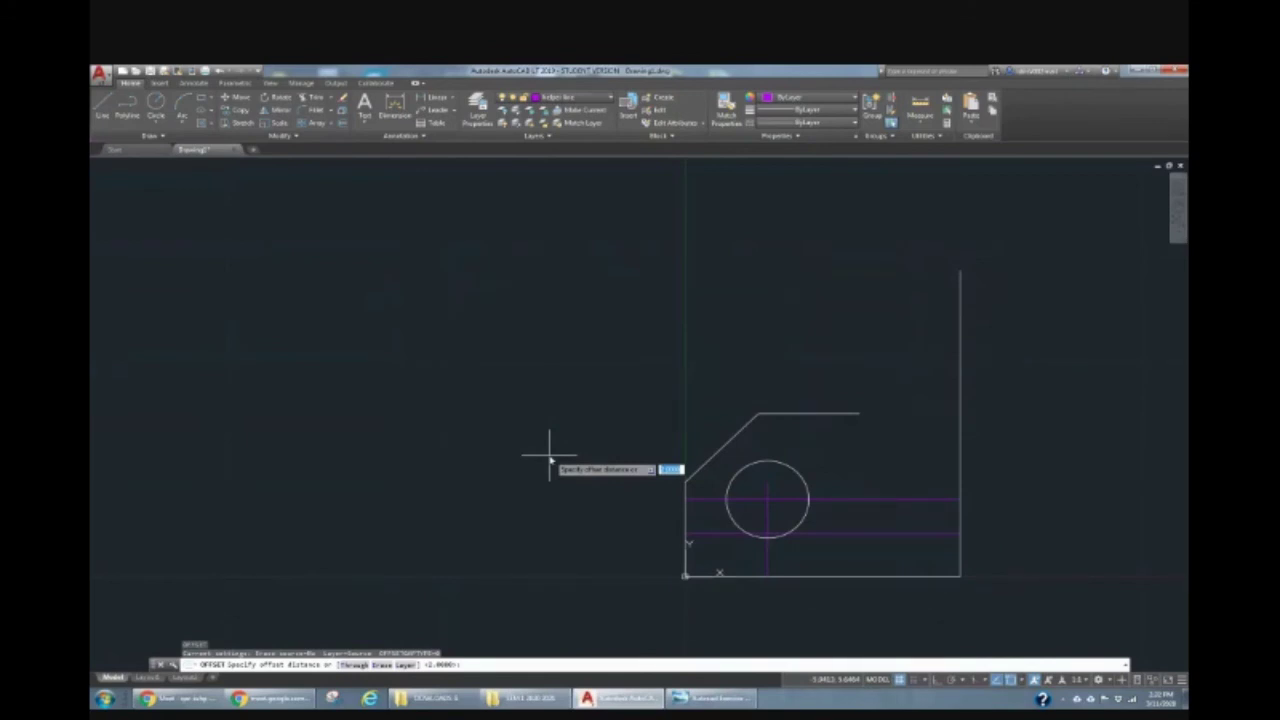
type("6")
key("Return")
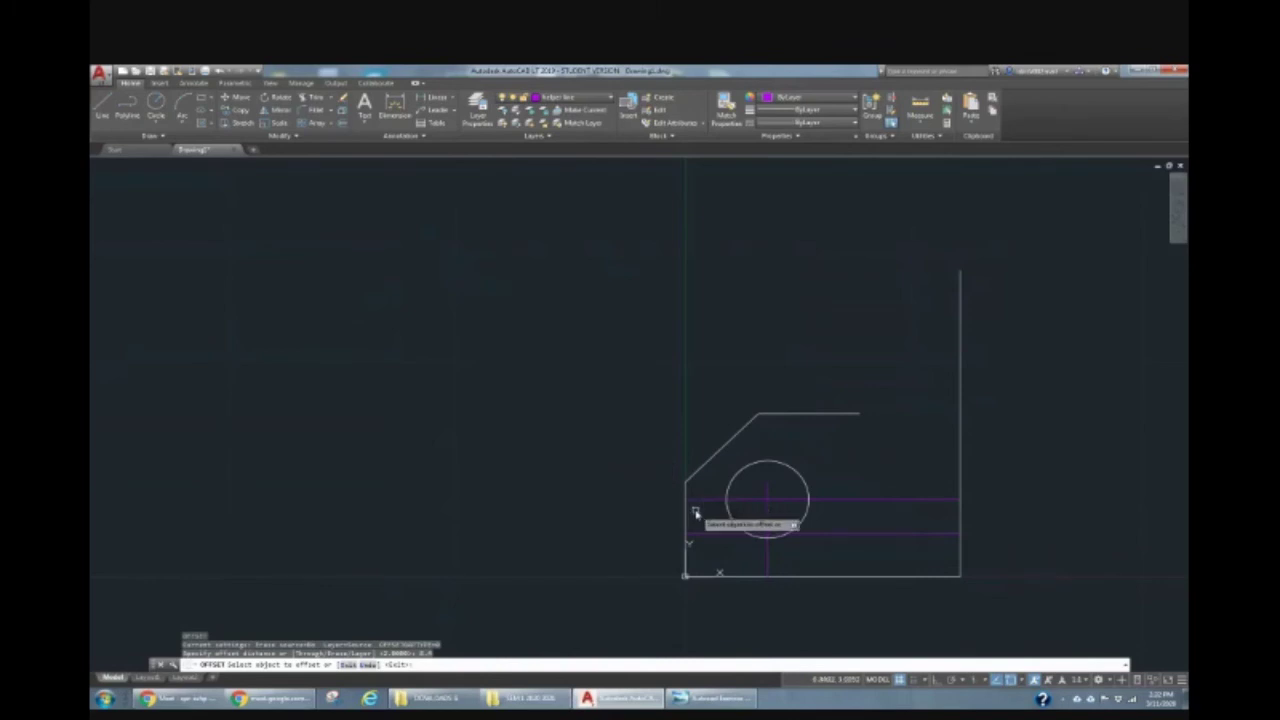
left_click(688, 518)
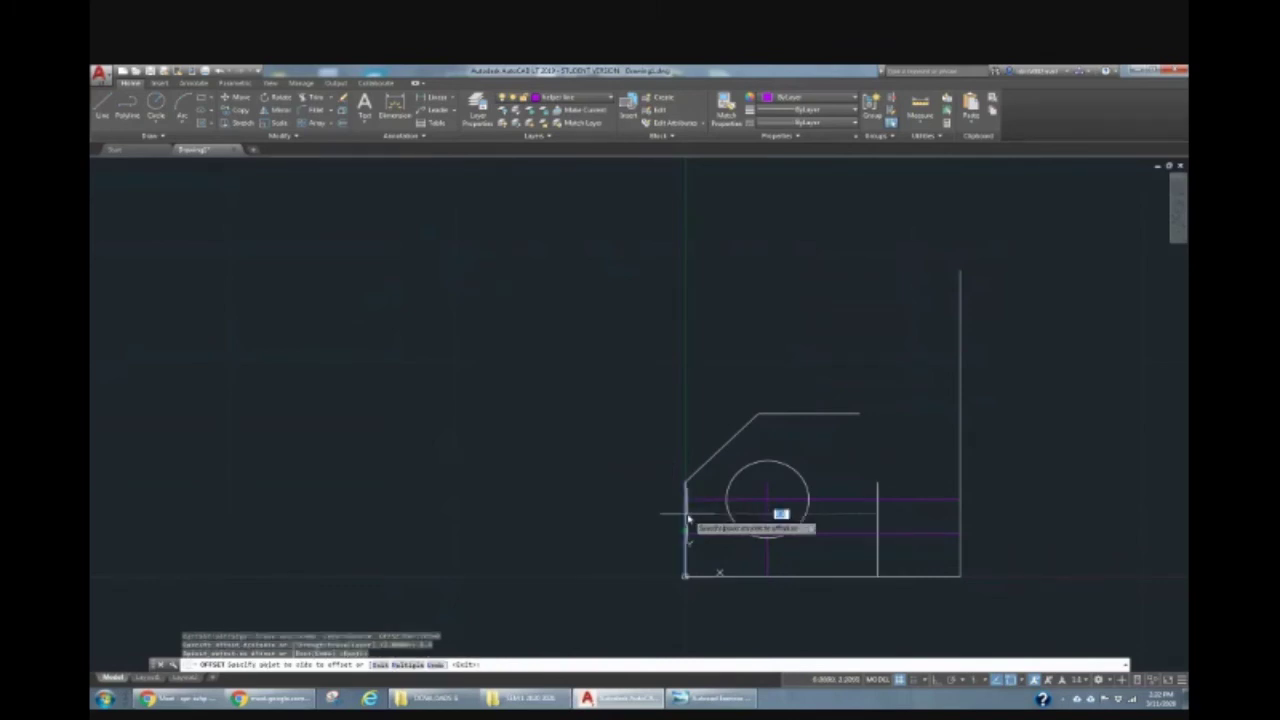
left_click(866, 522)
key("Escape")
key("Escape")
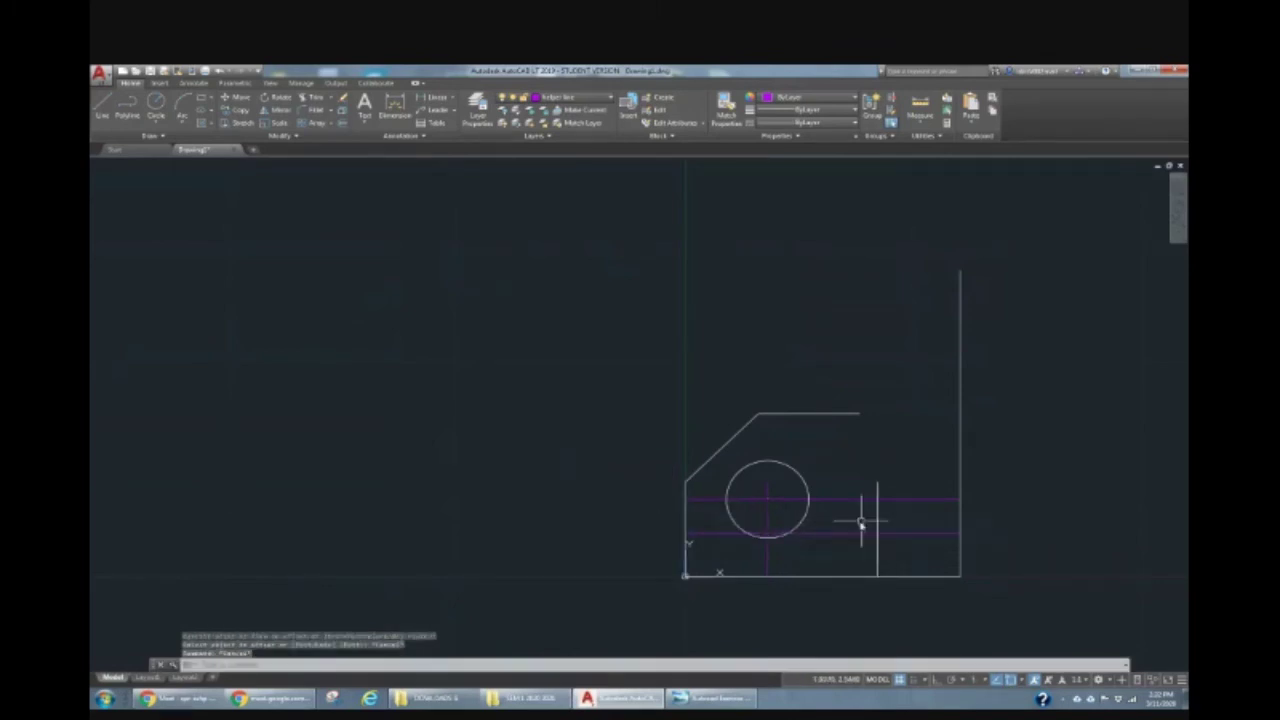
Put the new vertical guide line on the Hidden line layer
left_click(877, 515)
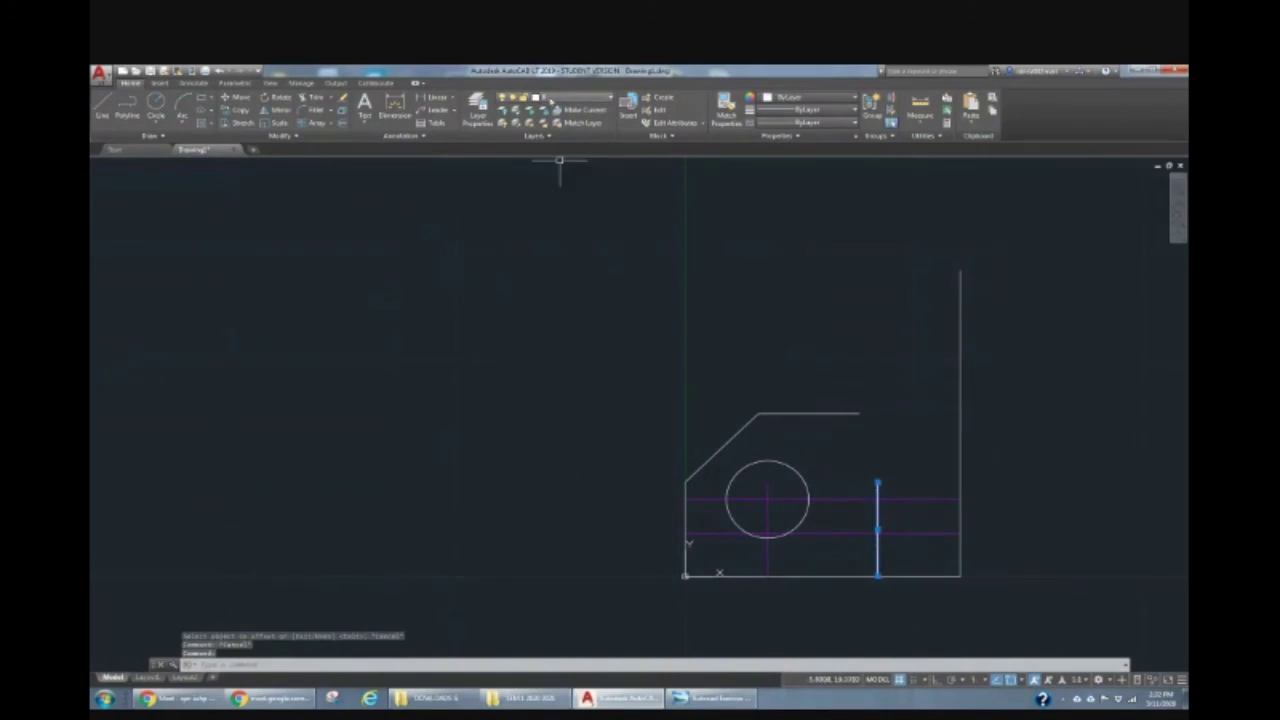
left_click(555, 97)
left_click(550, 126)
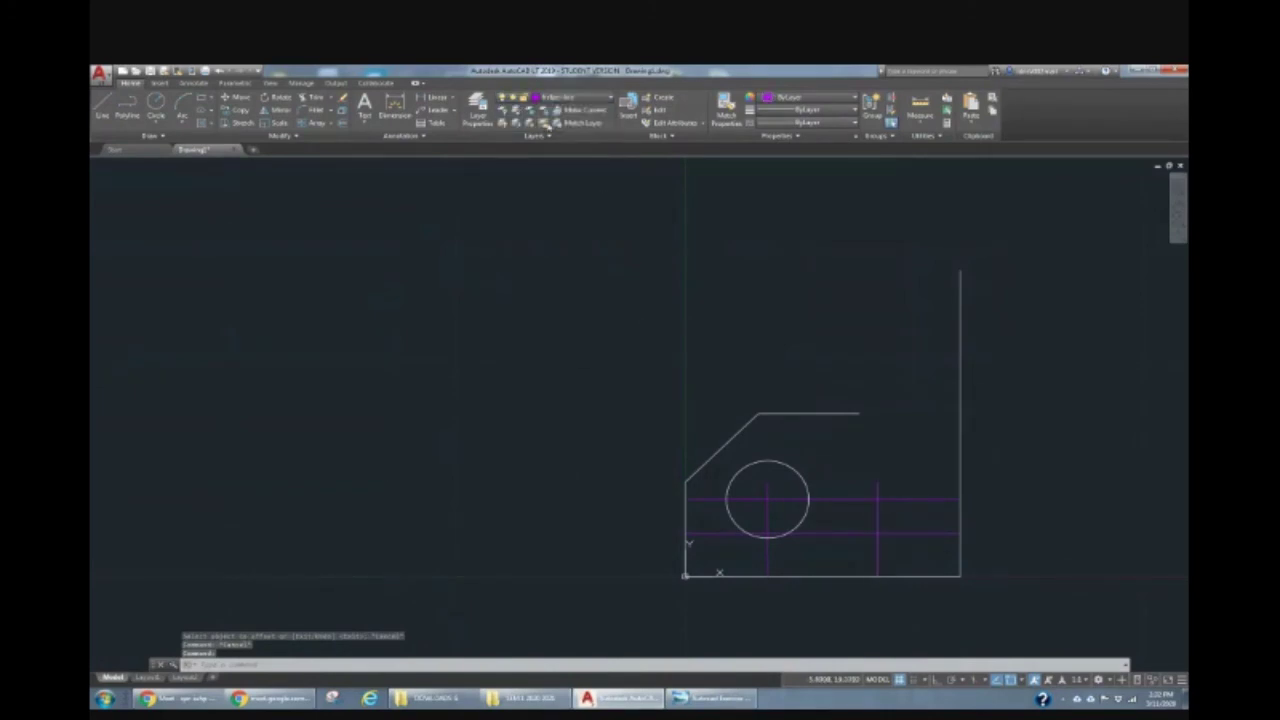
left_click(536, 250)
key("Escape")
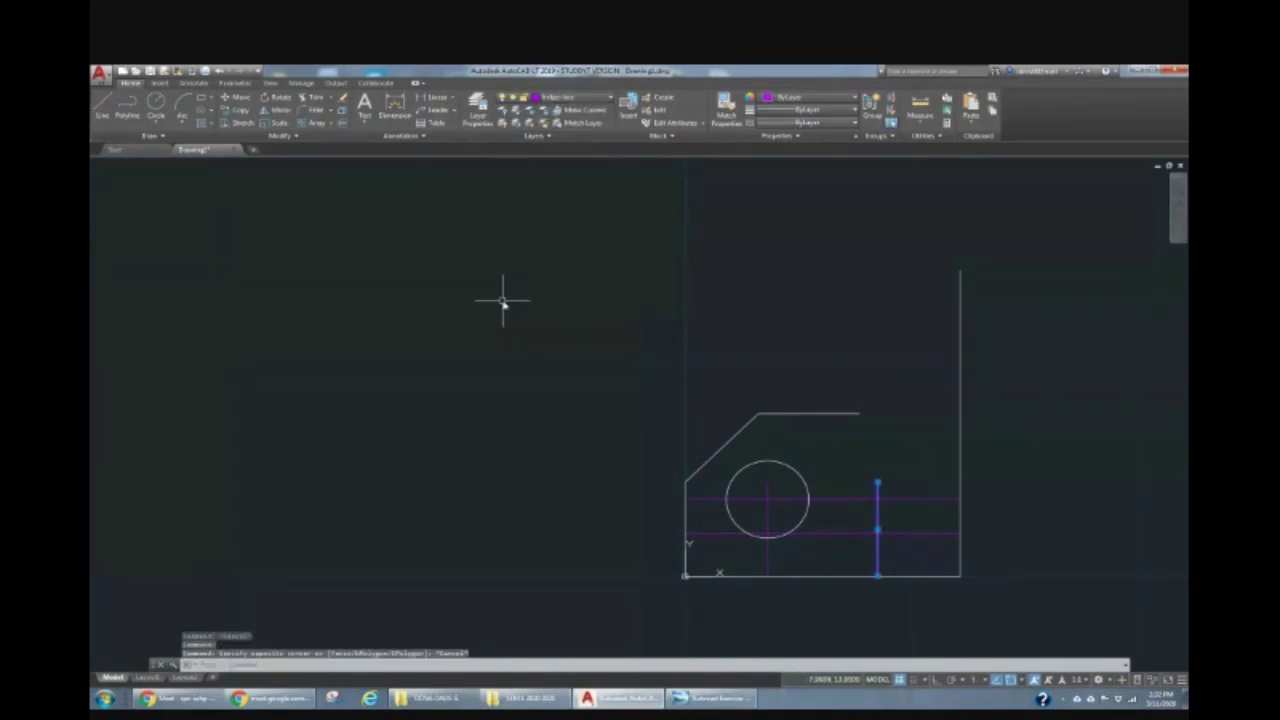
Make layer 0 current and centre a new circle at the small hole's guide-line crossing
key("Escape")
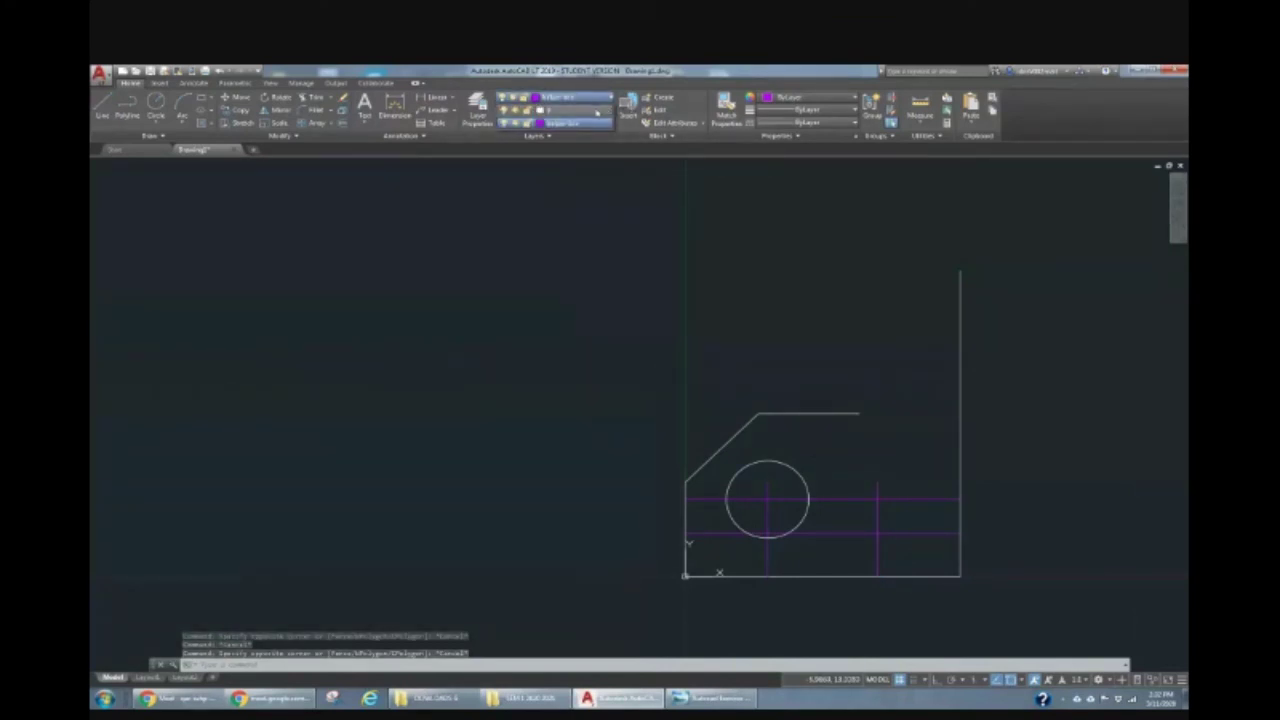
left_click(451, 258)
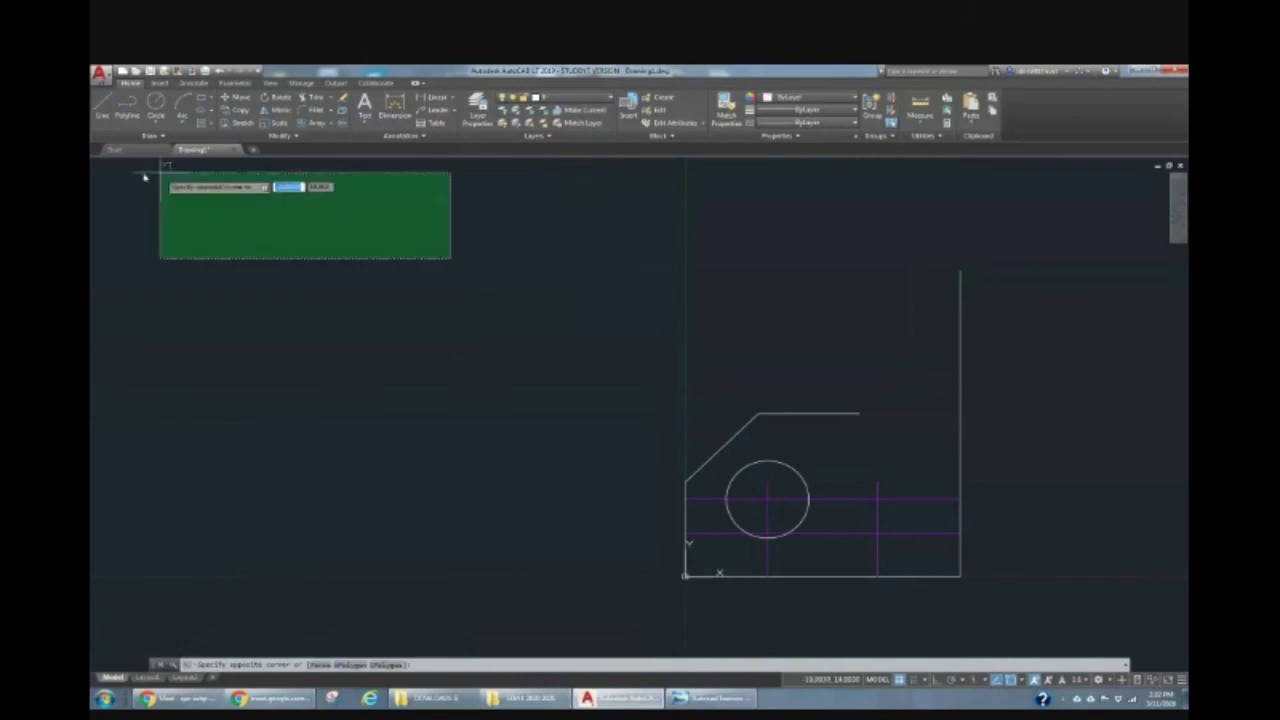
key("Escape")
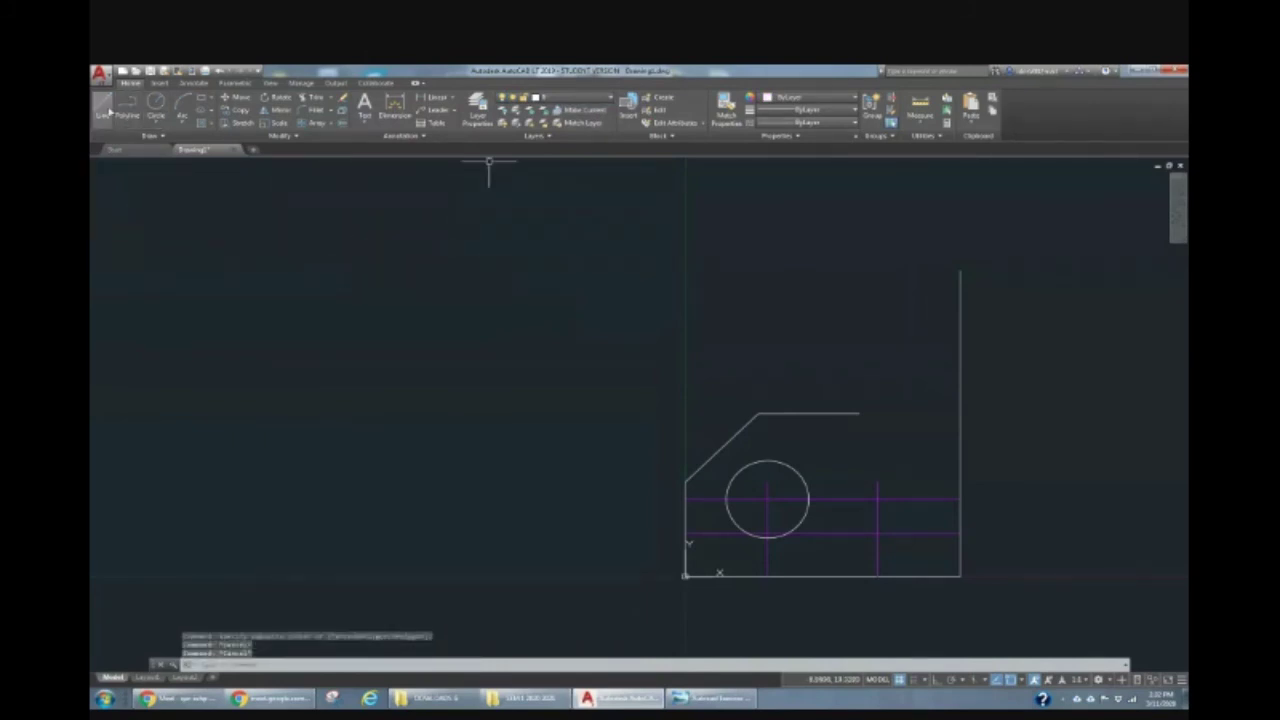
left_click(155, 105)
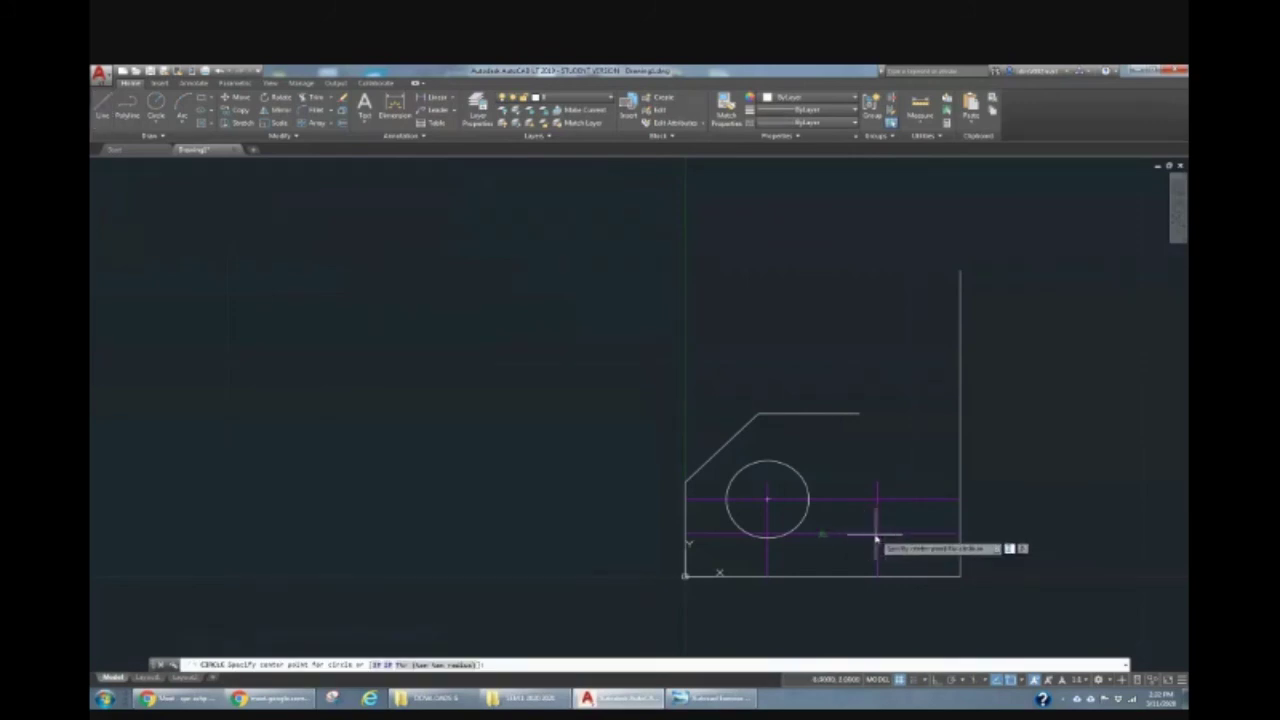
left_click(877, 534)
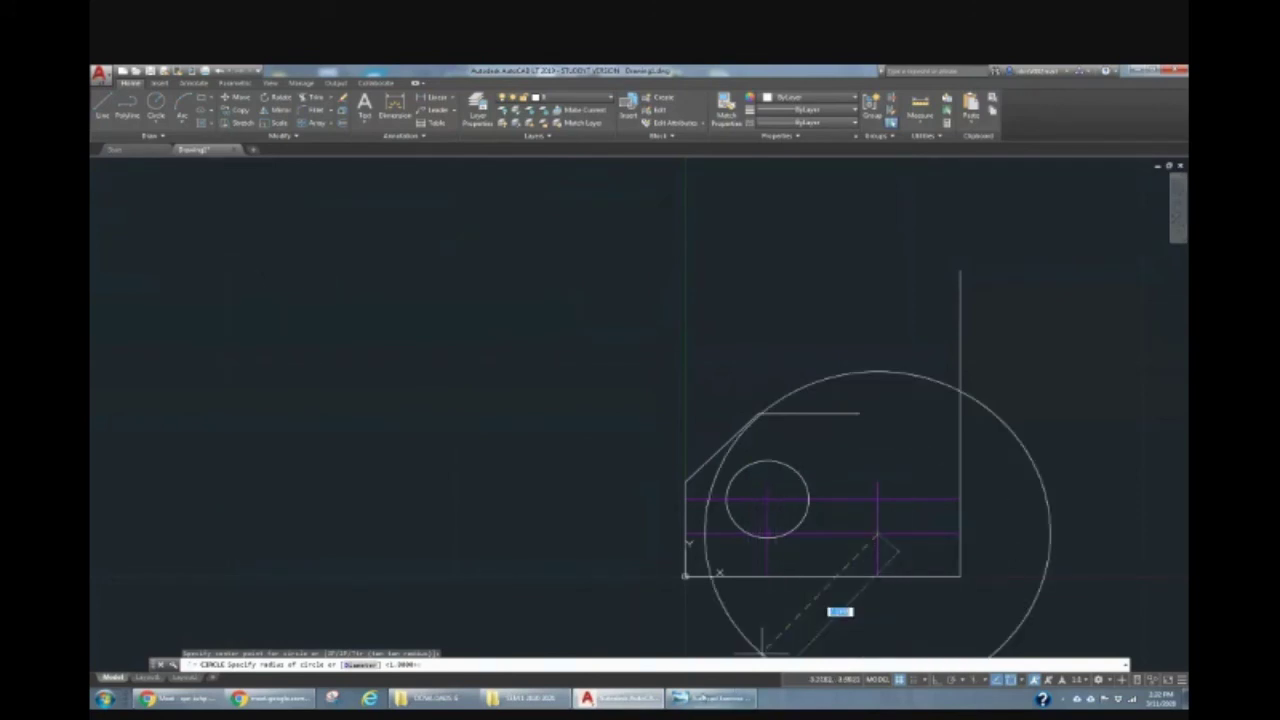
mouse_move(617, 698)
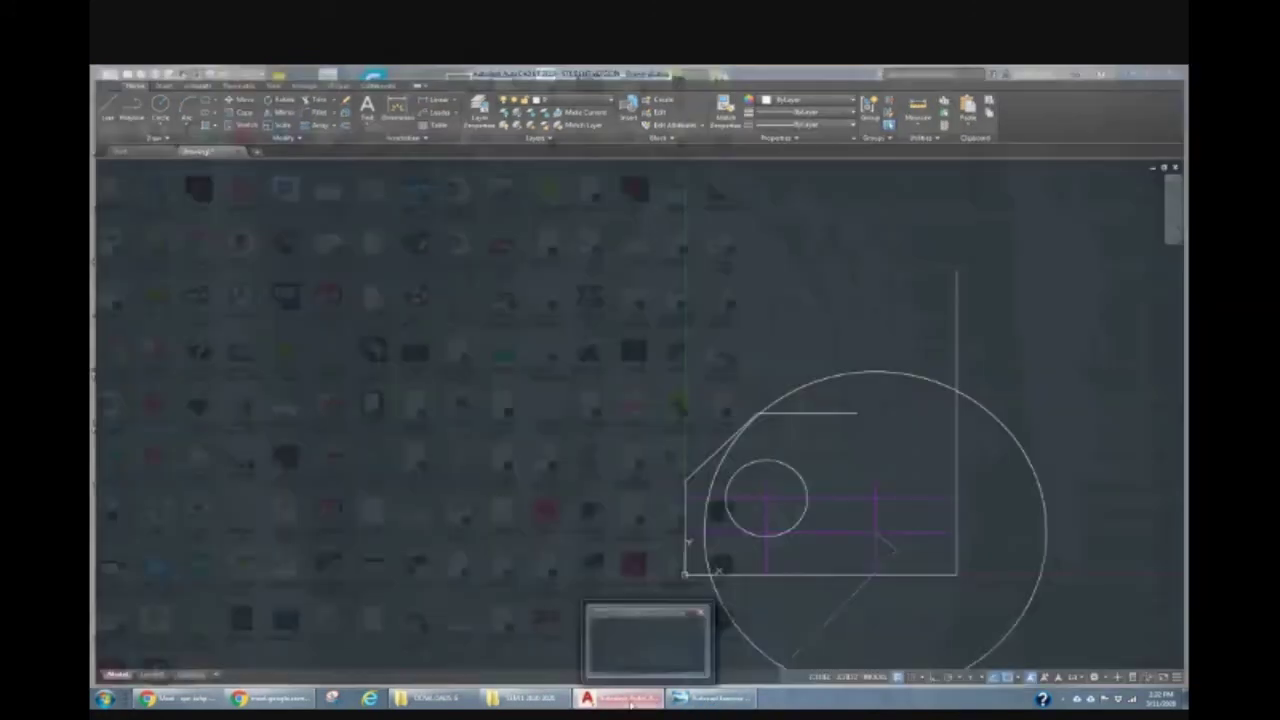
left_click(630, 703)
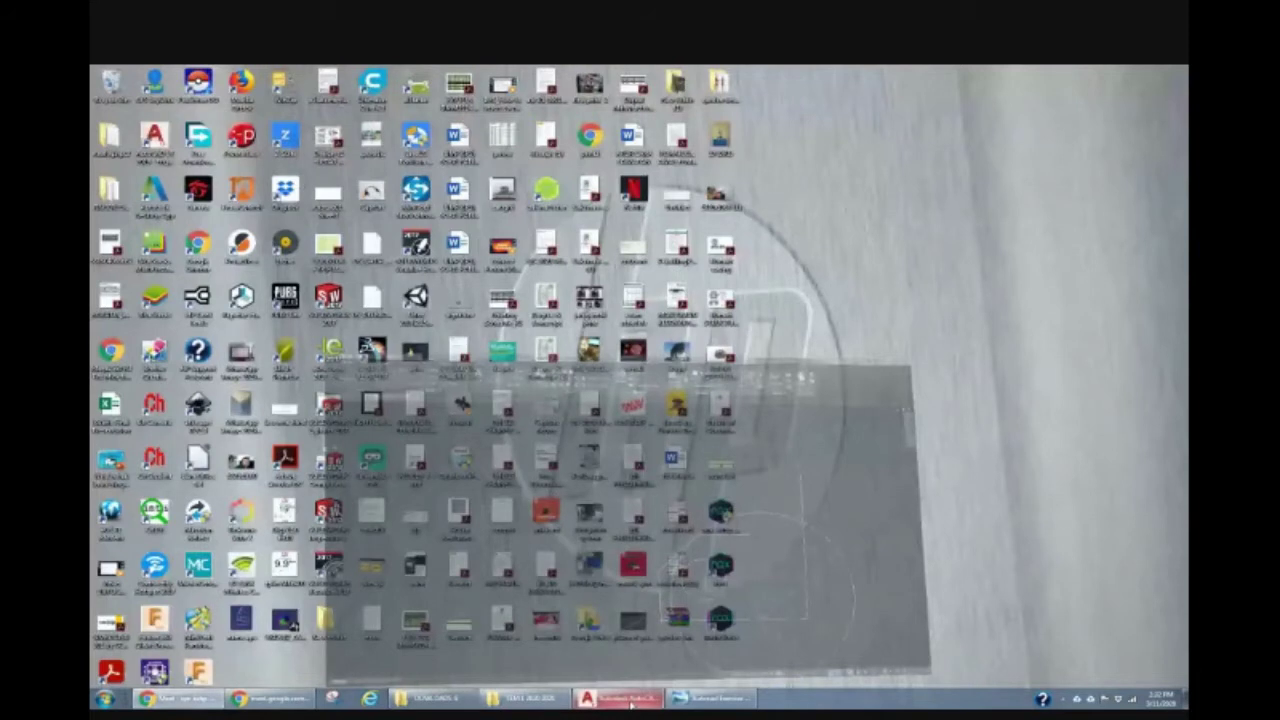
Check the reference, then finish the small hole circle by entering 0.555 and then 5
left_click(712, 698)
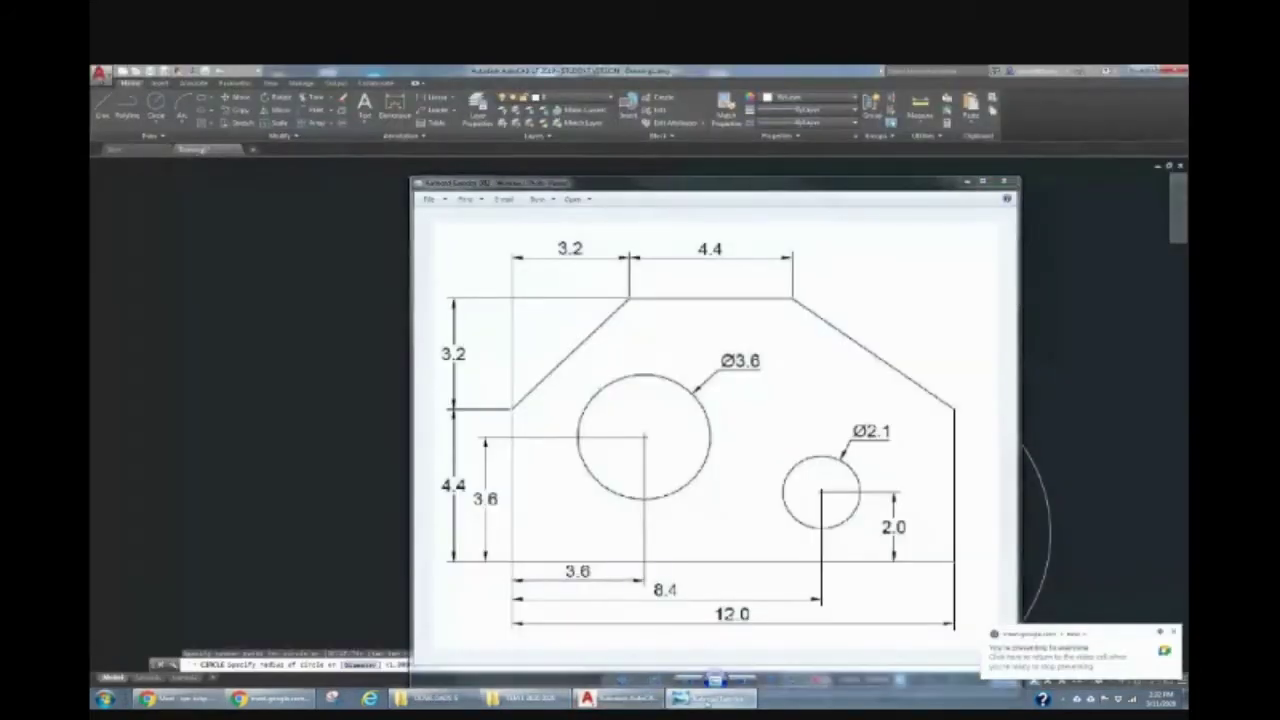
left_click(712, 698)
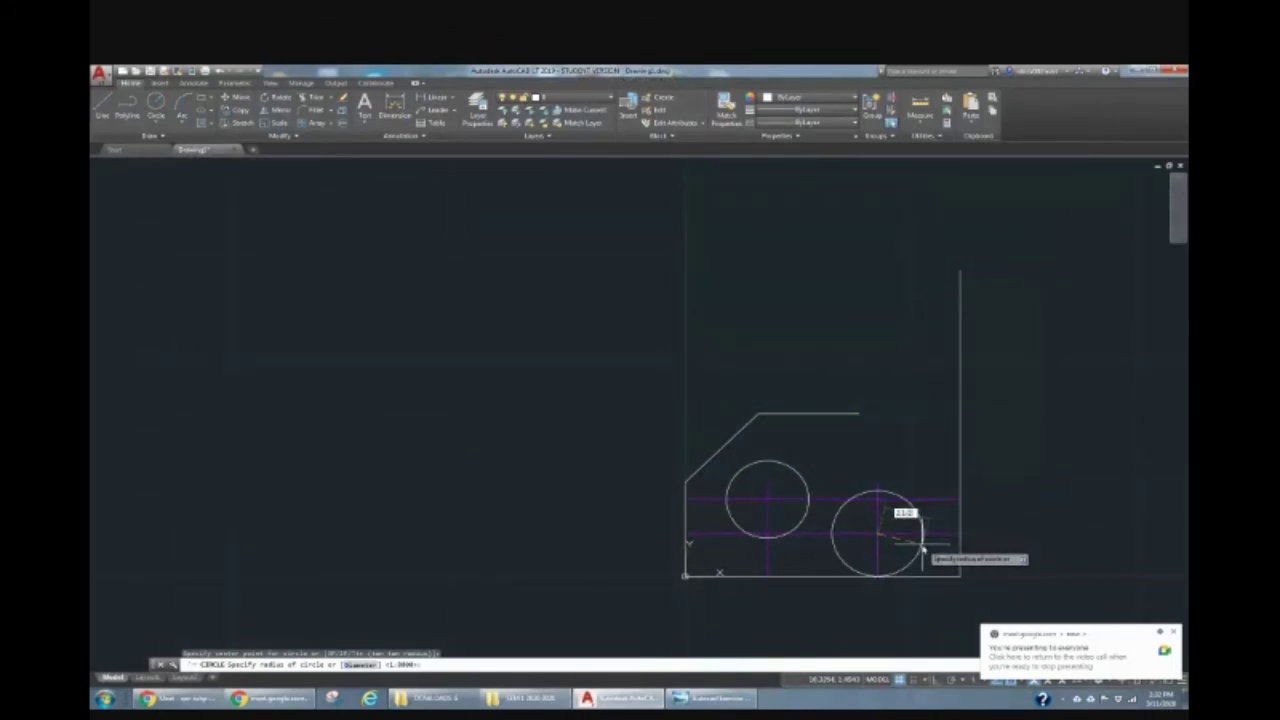
left_click(712, 698)
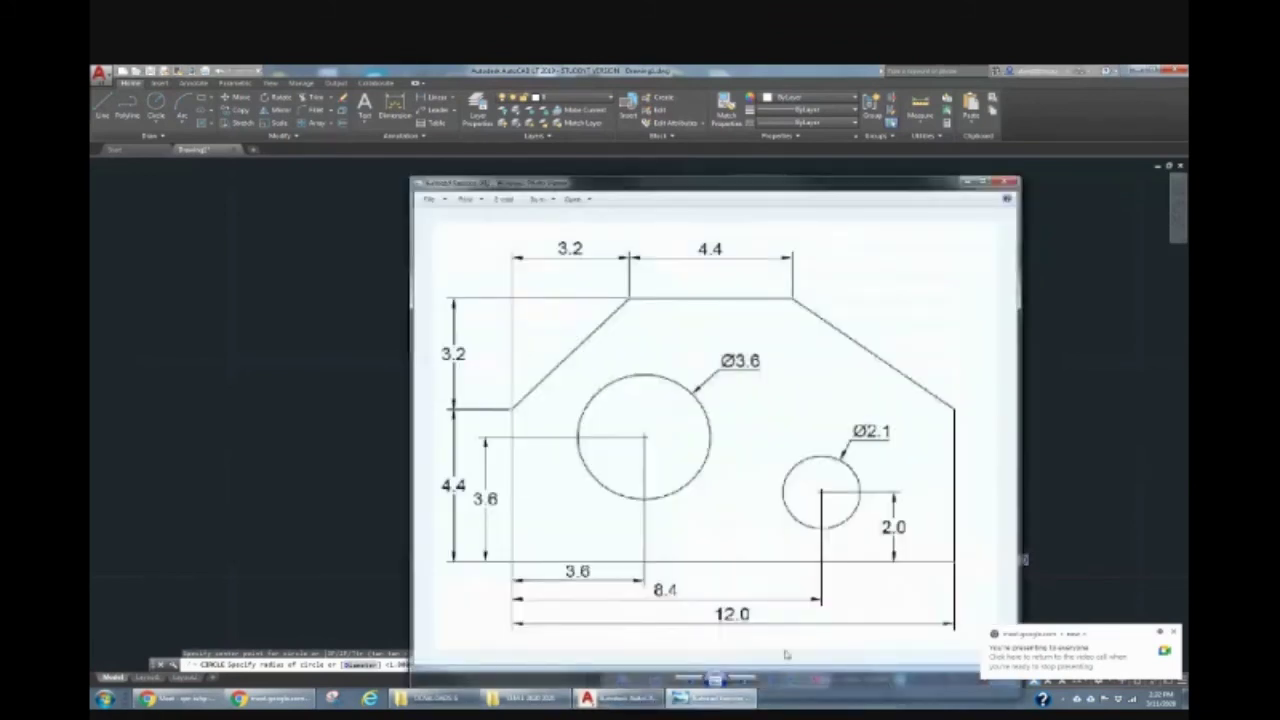
left_click(712, 698)
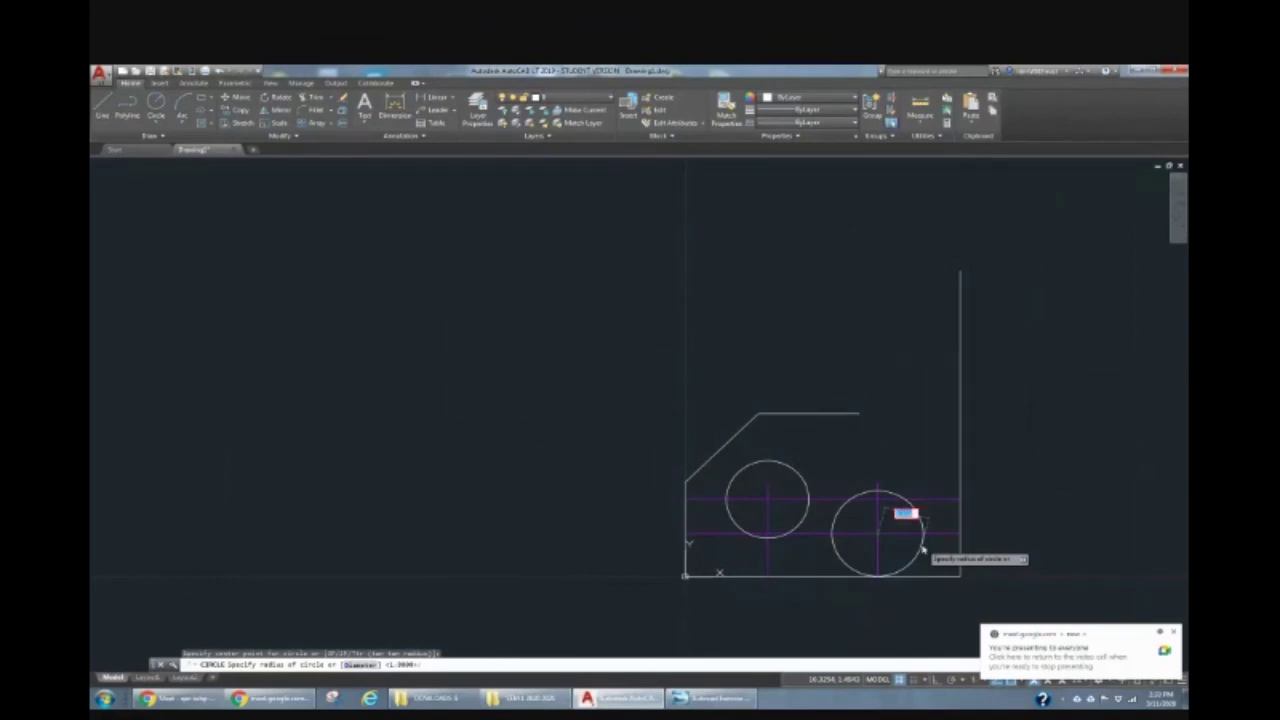
type("0.5")
type("5")
type("5")
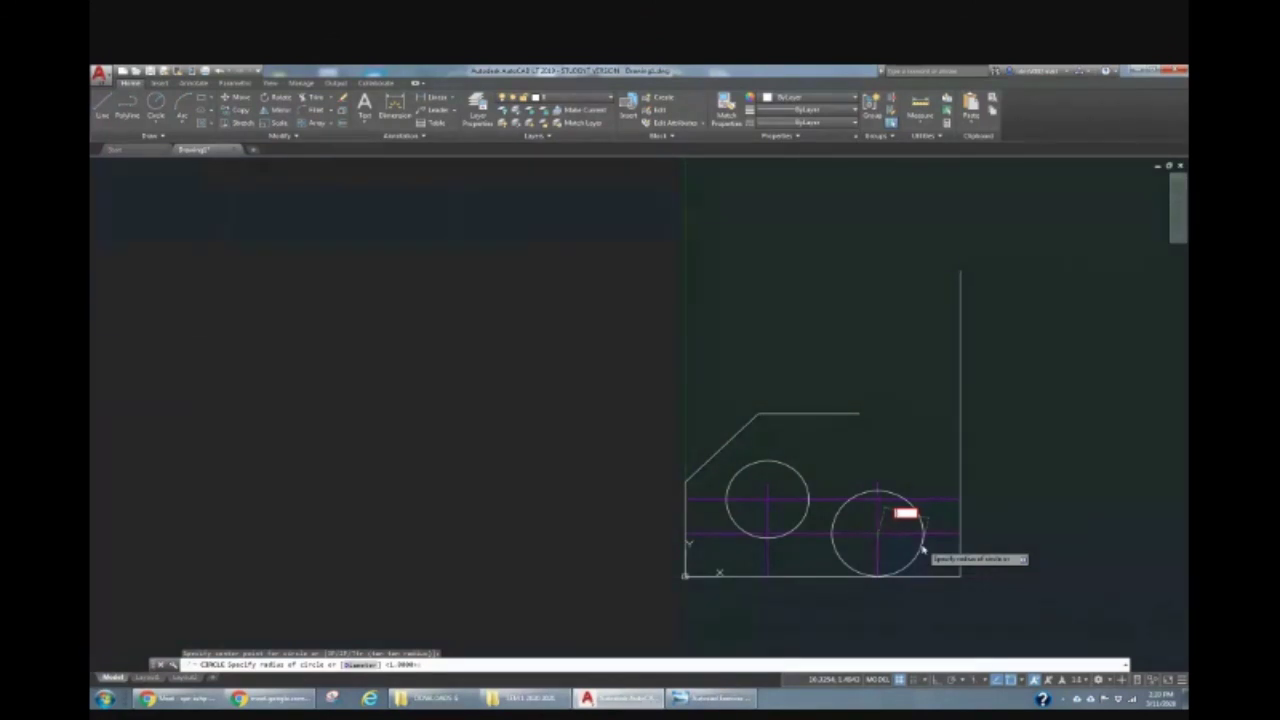
key("Return")
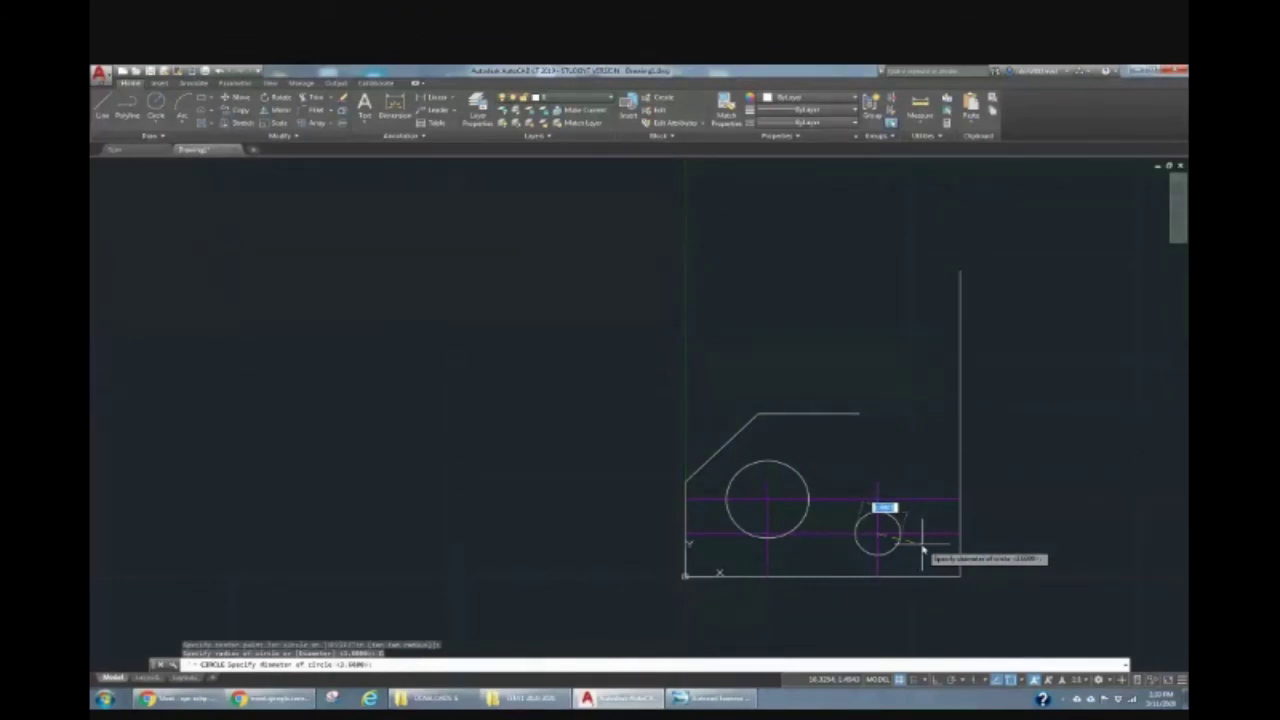
type("5")
key("Return")
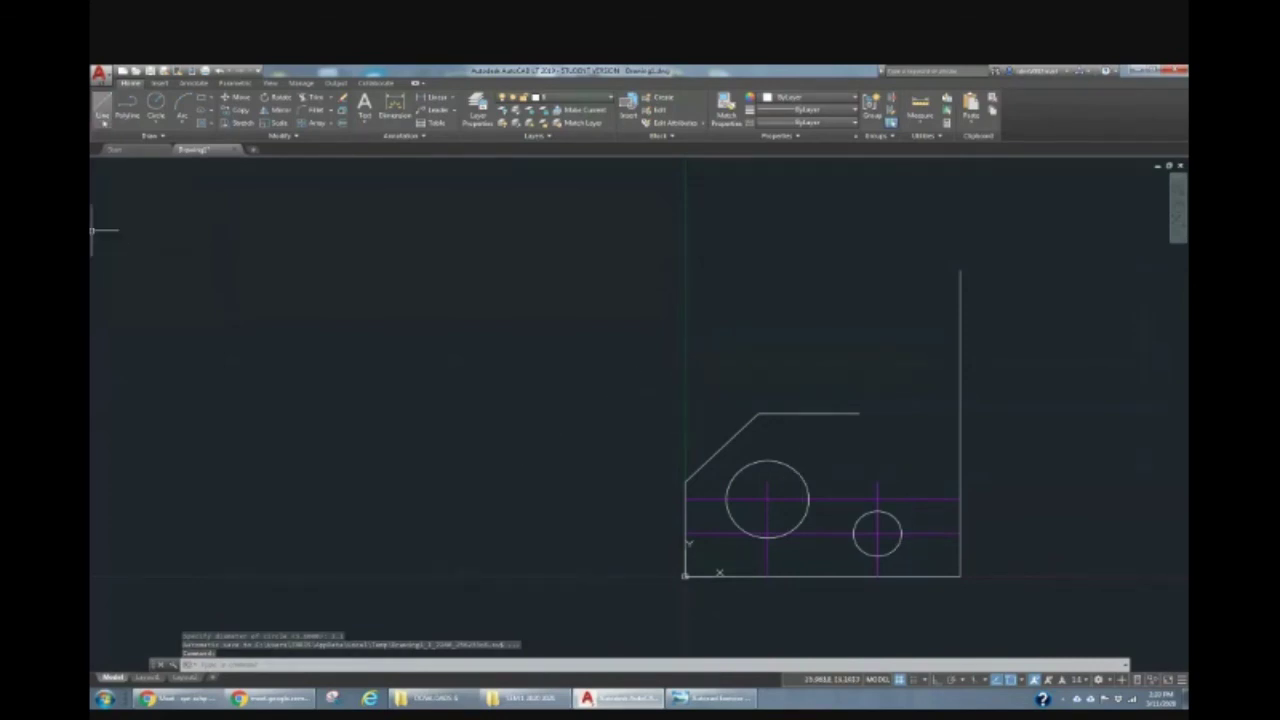
On the Hidden line layer, draw a horizontal line across to the right edge
left_click(575, 97)
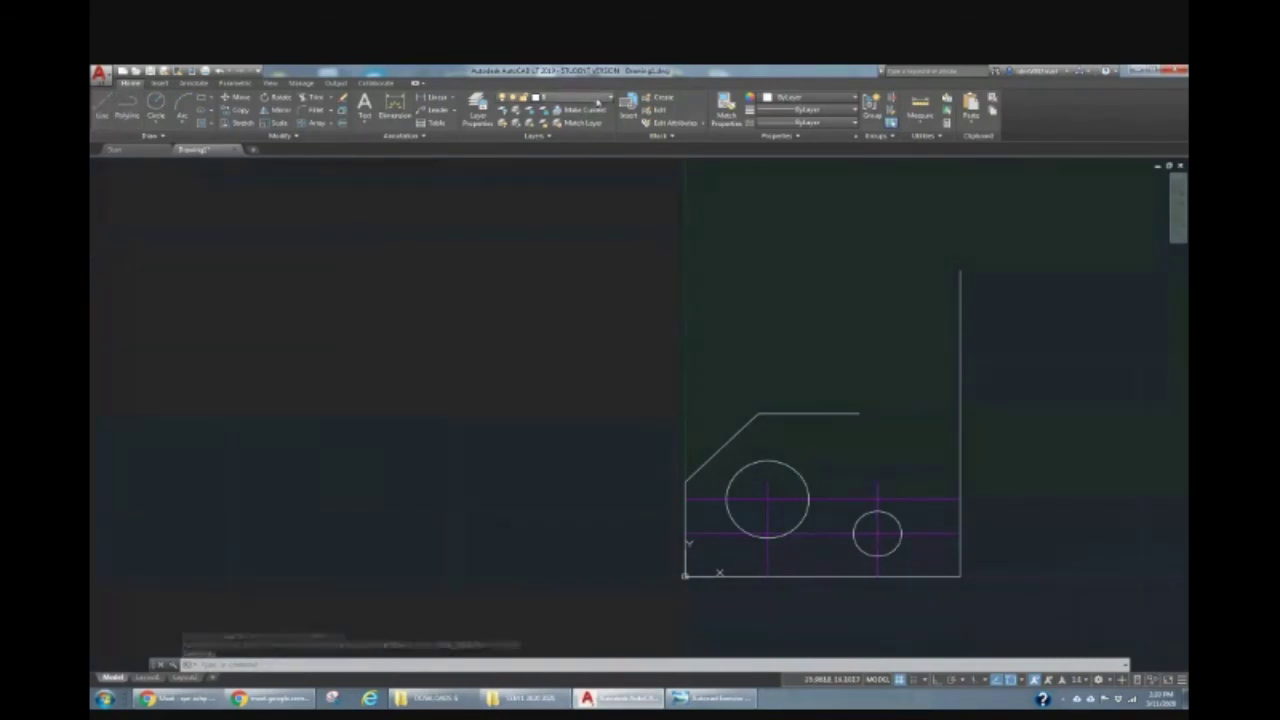
left_click(560, 127)
left_click(128, 106)
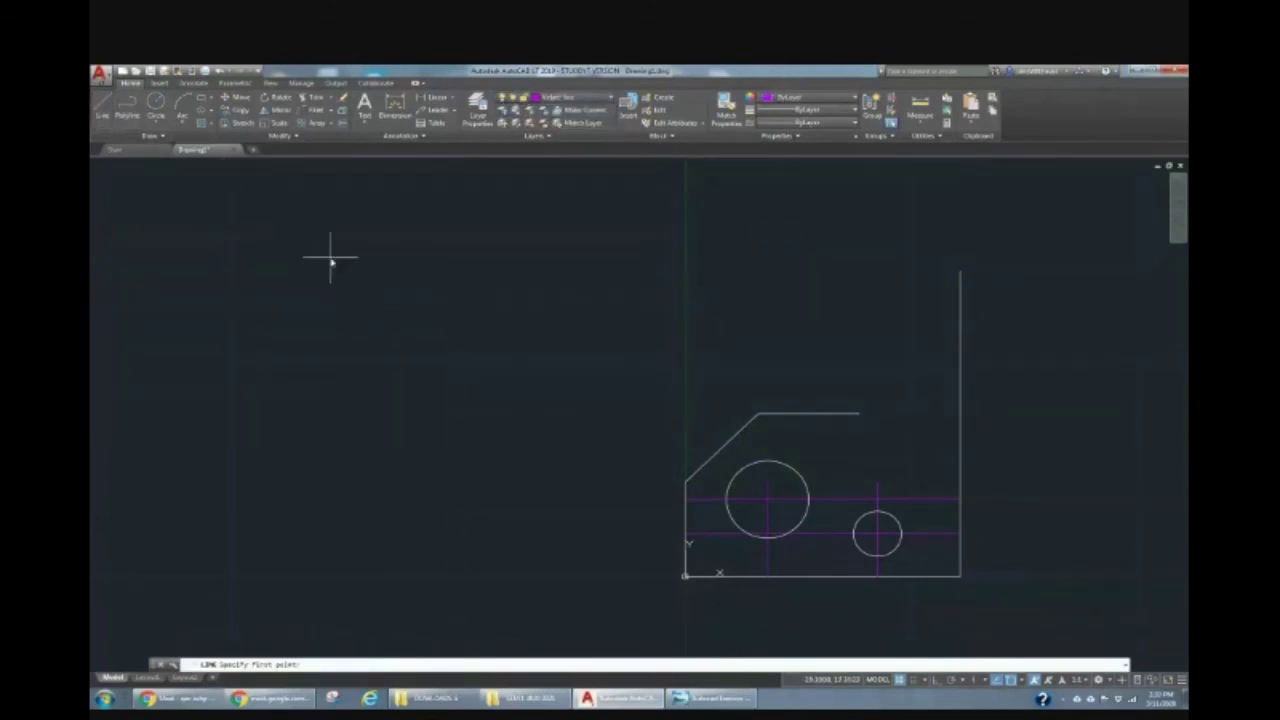
left_click(685, 483)
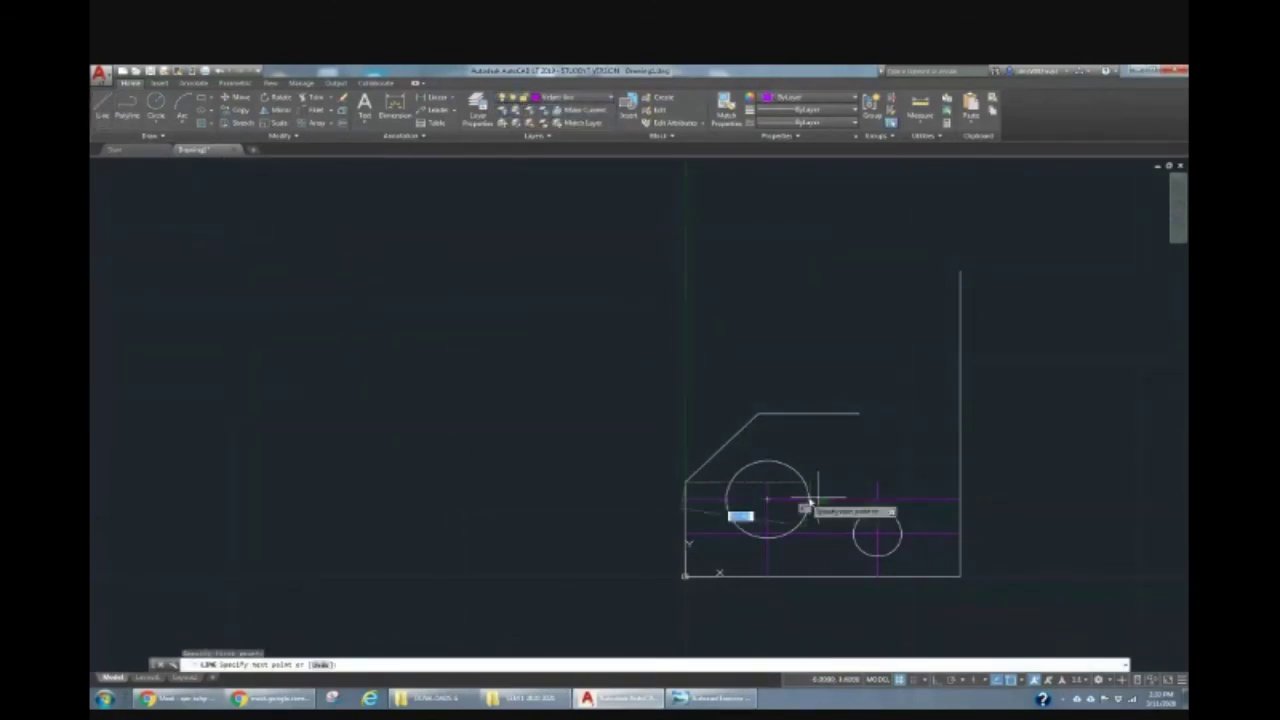
left_click(1000, 485)
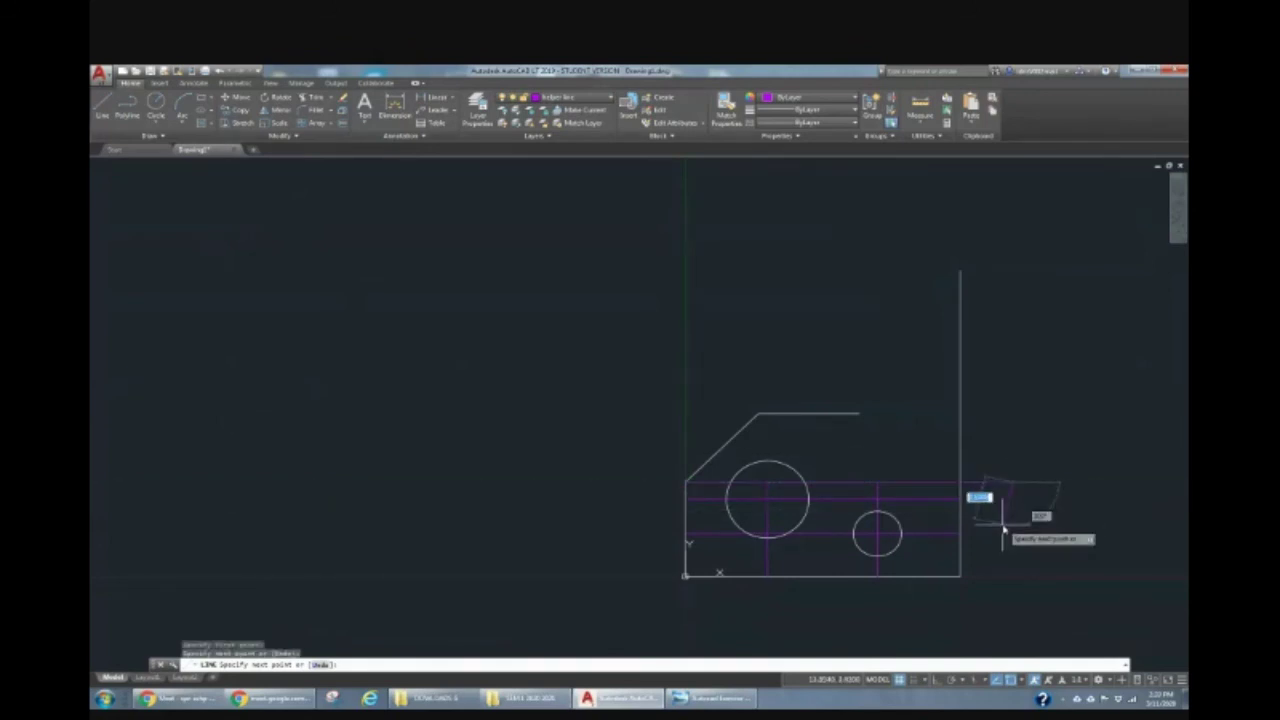
key("Return")
key("Return")
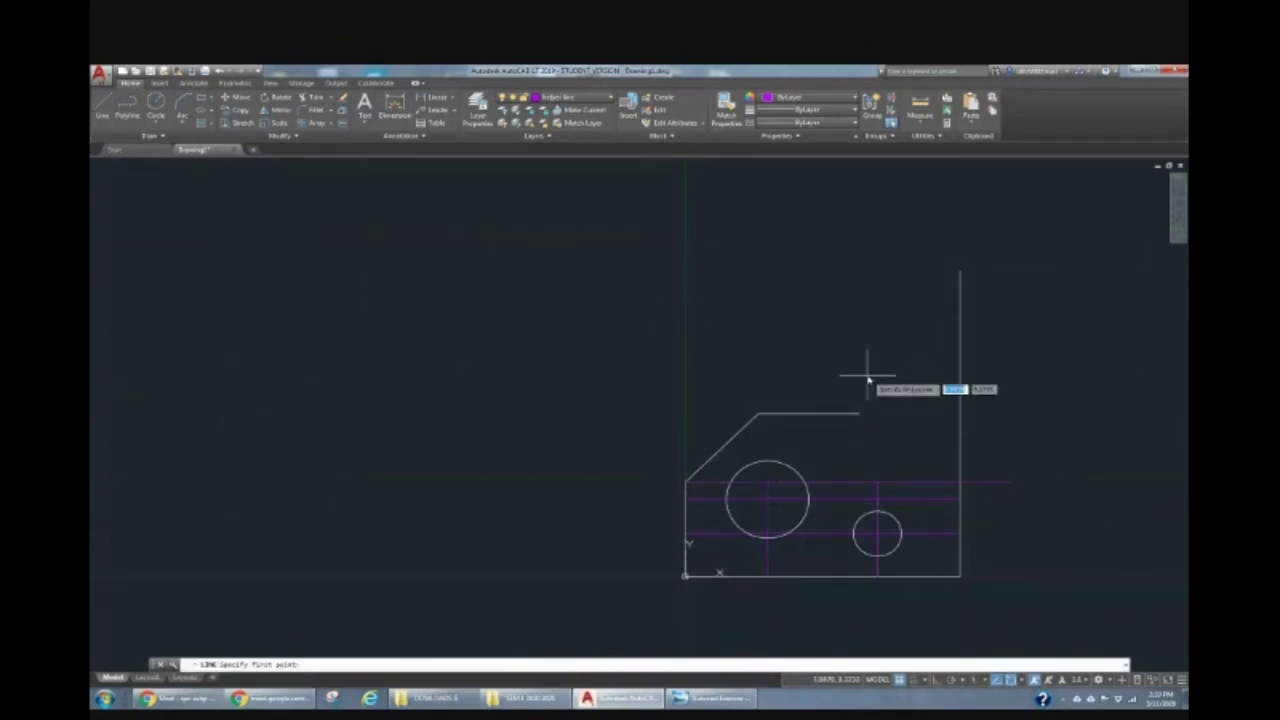
Make layer 0 current and draw the chamfer line from the top edge's right end to the right edge
left_click(585, 103)
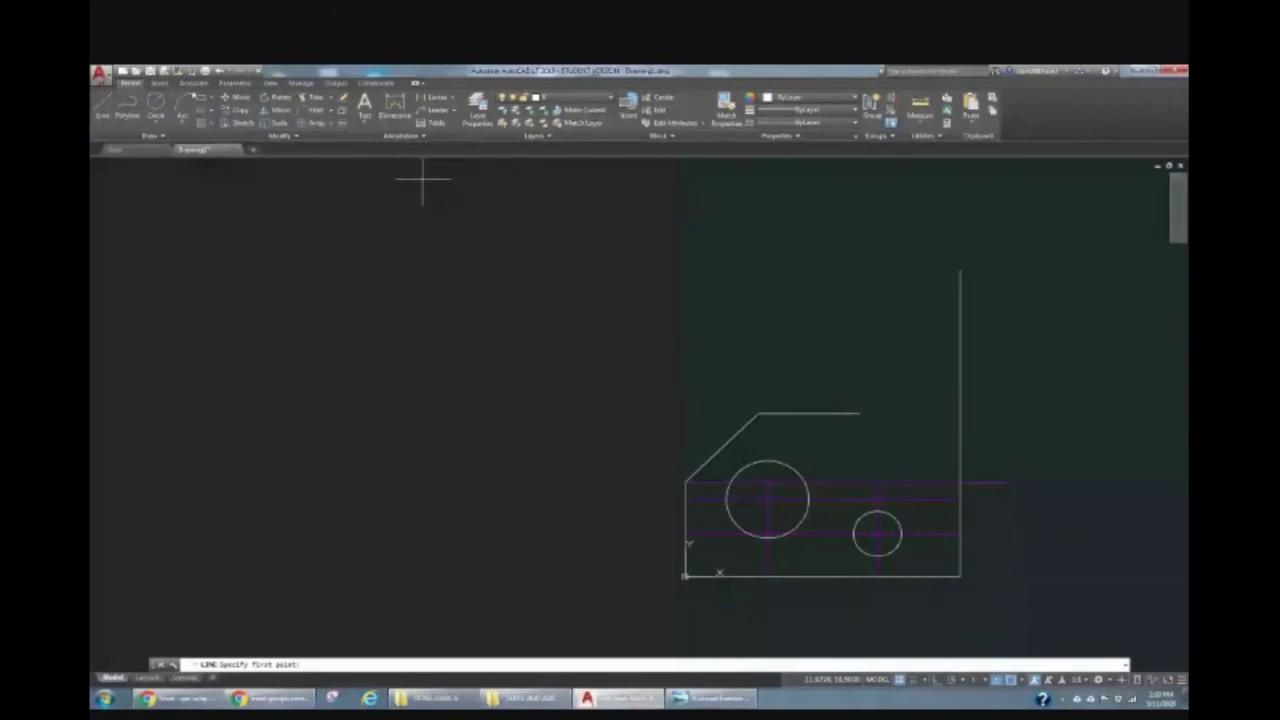
left_click(100, 108)
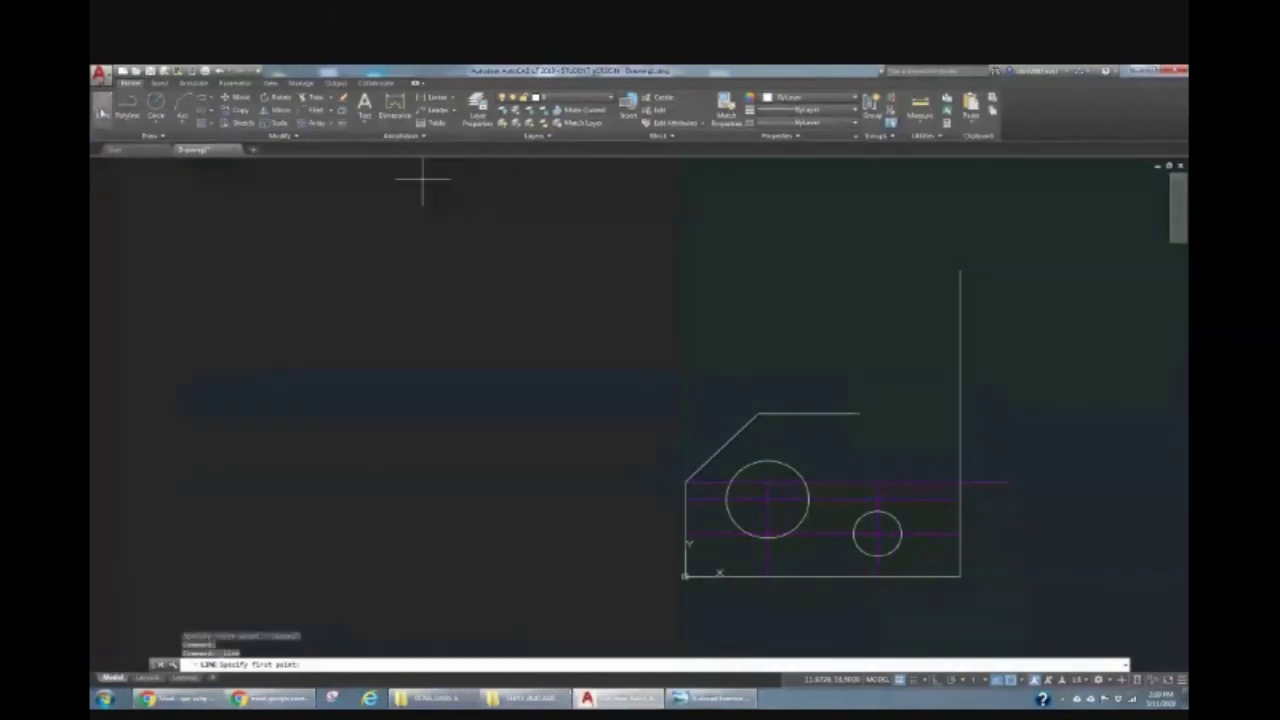
left_click(860, 413)
left_click(960, 483)
Trim the magenta line stubs past the right vertical edge, using that edge as the boundary
key("Escape")
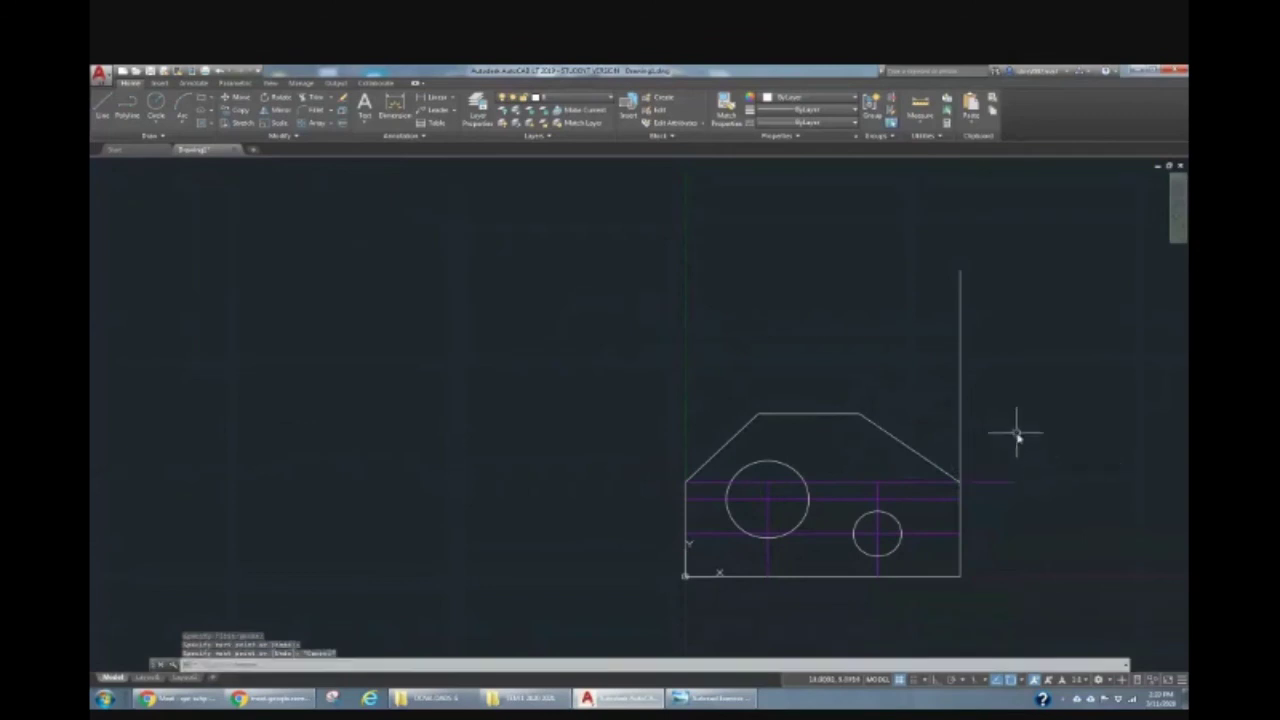
left_click(961, 368)
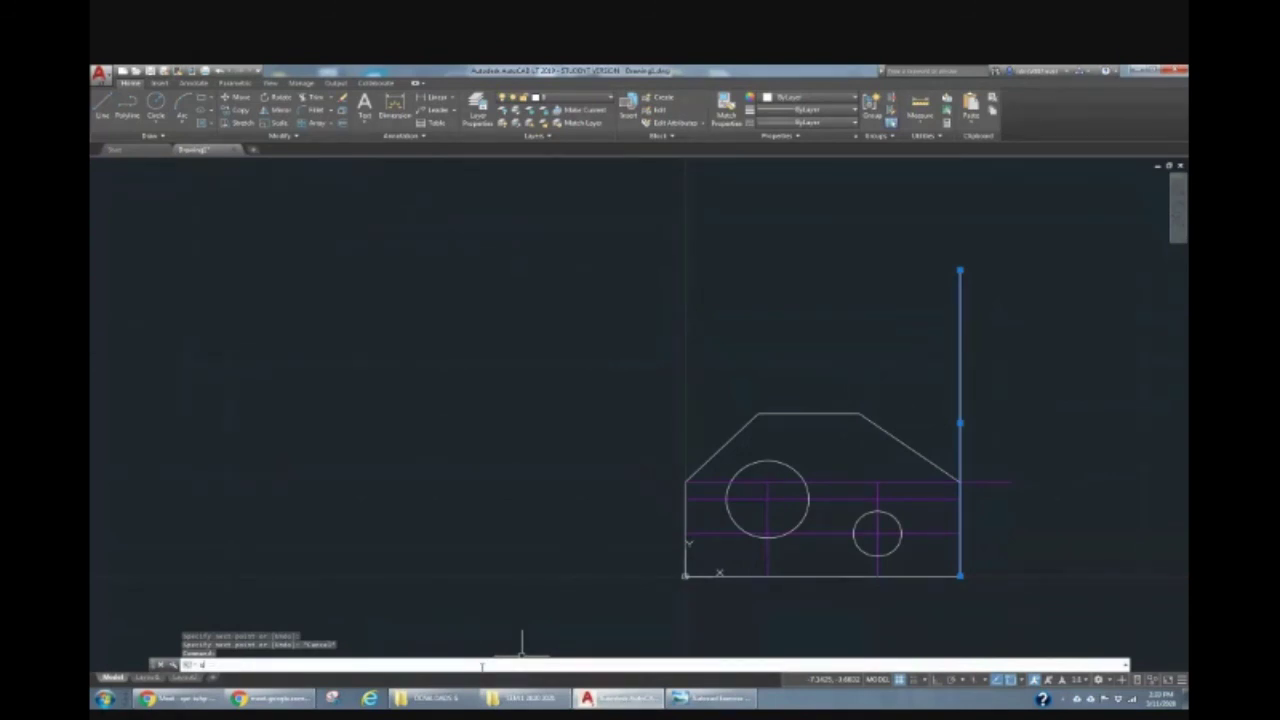
type("tr")
key("Return")
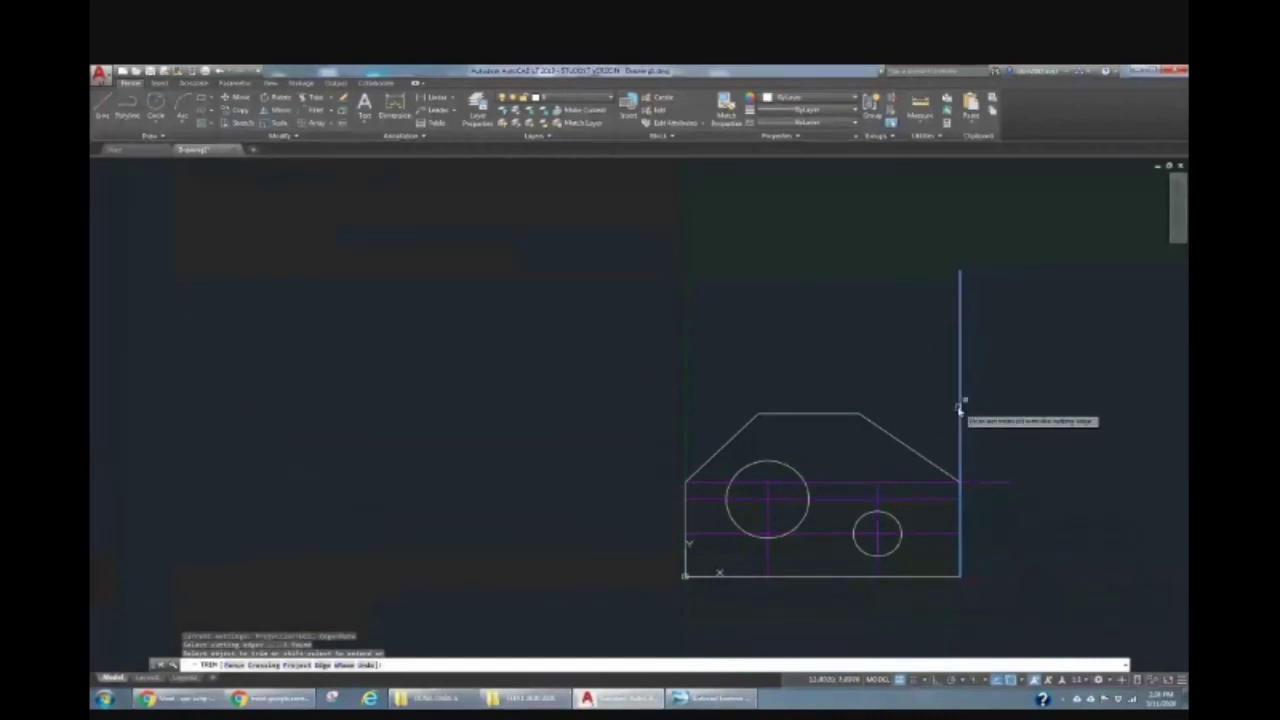
left_click(997, 482)
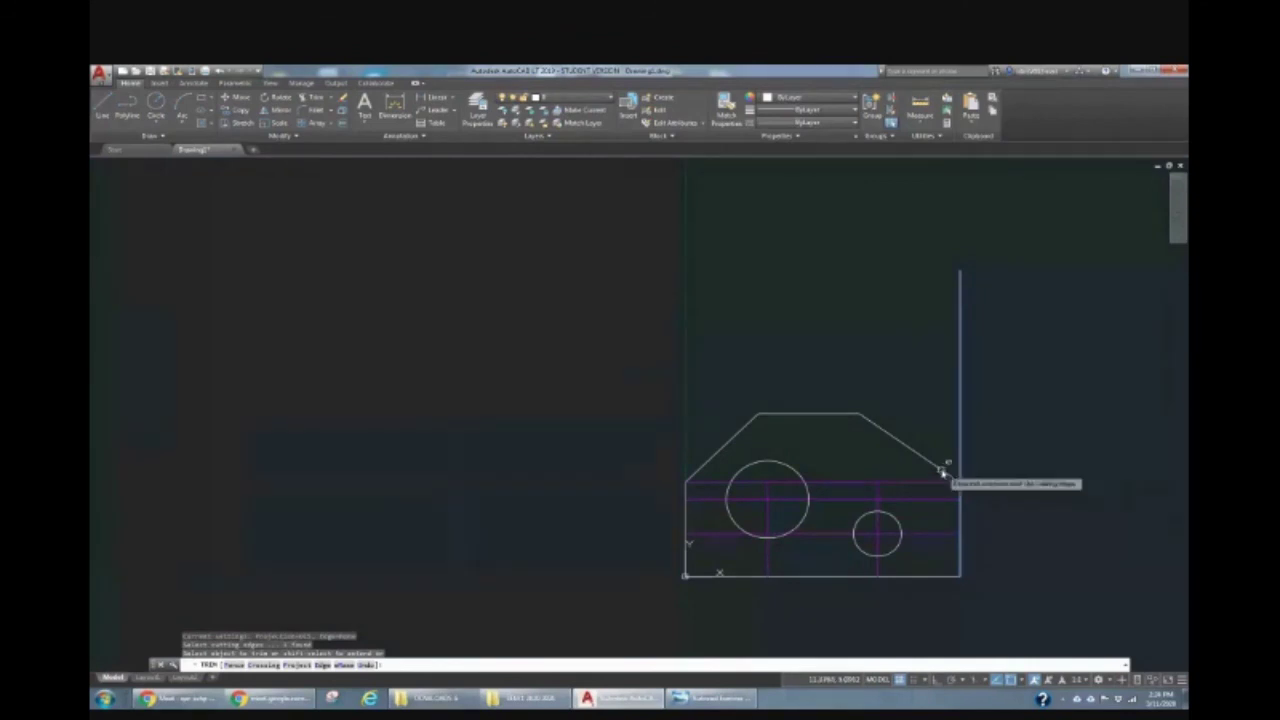
left_click(980, 485)
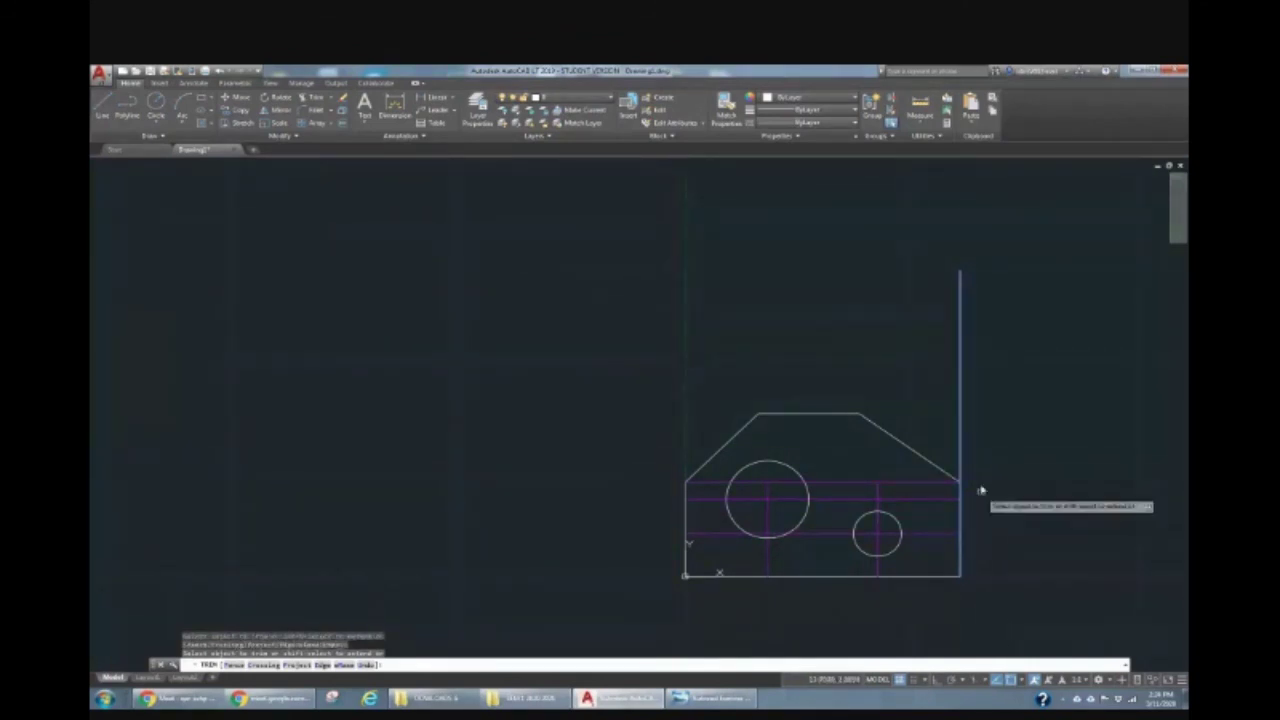
left_click(962, 428)
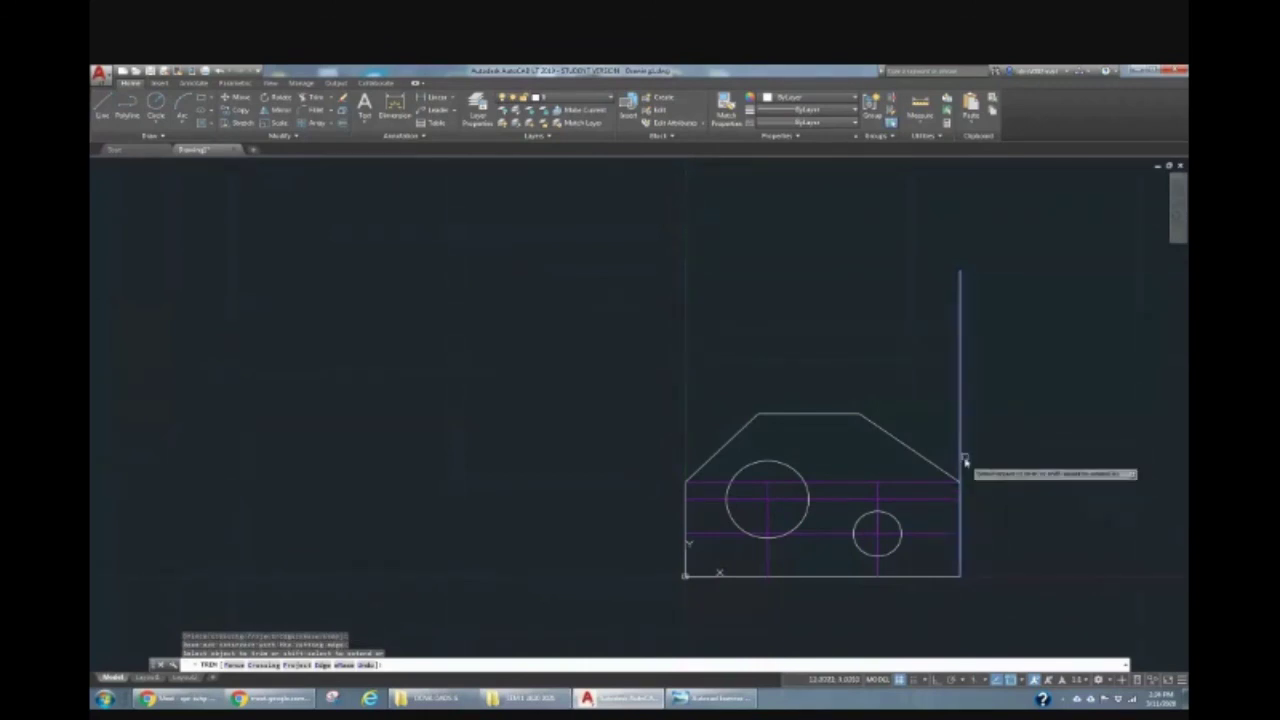
key("Escape")
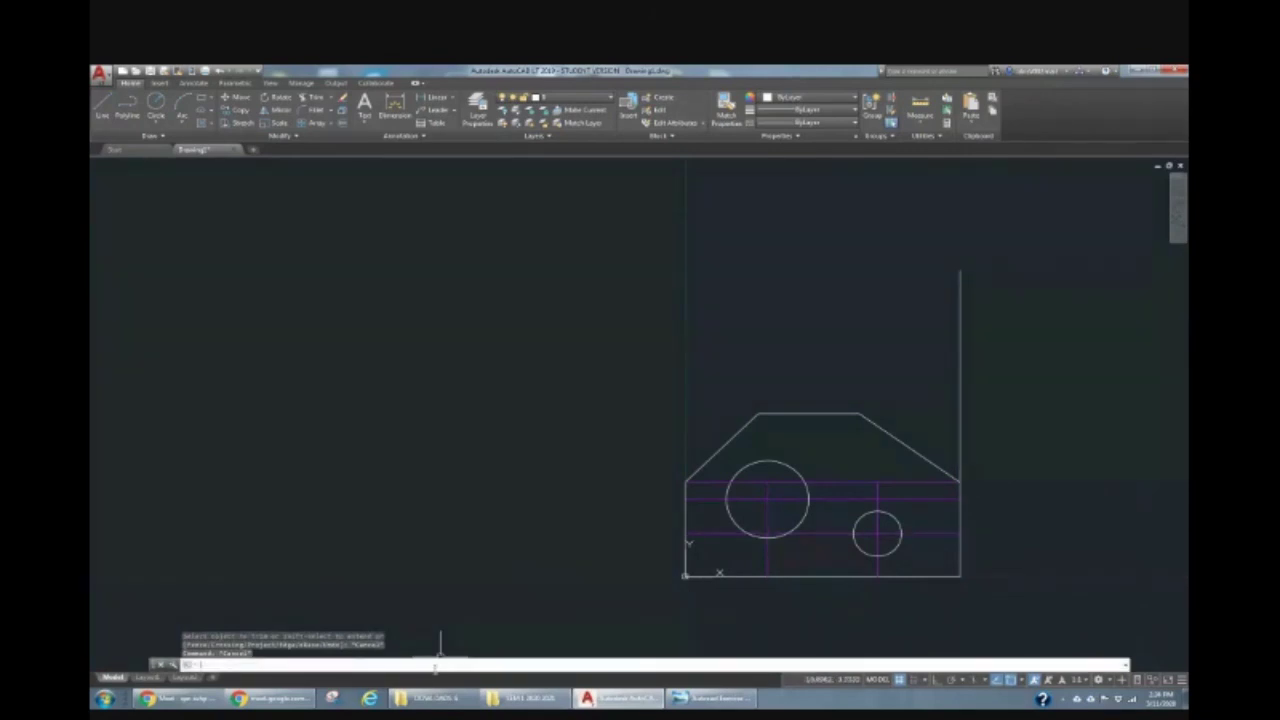
Trim the right vertical above the chamfer using the vertical and chamfer as edges, then undo it
key("Return")
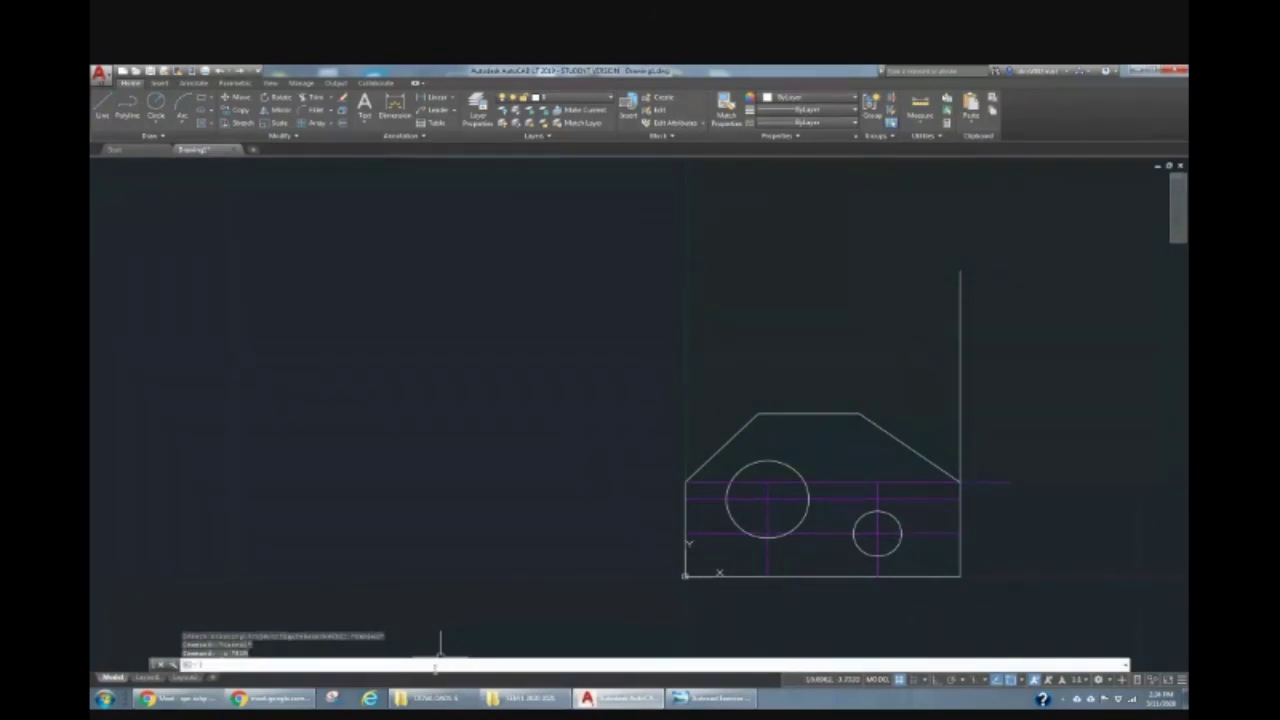
key("Return")
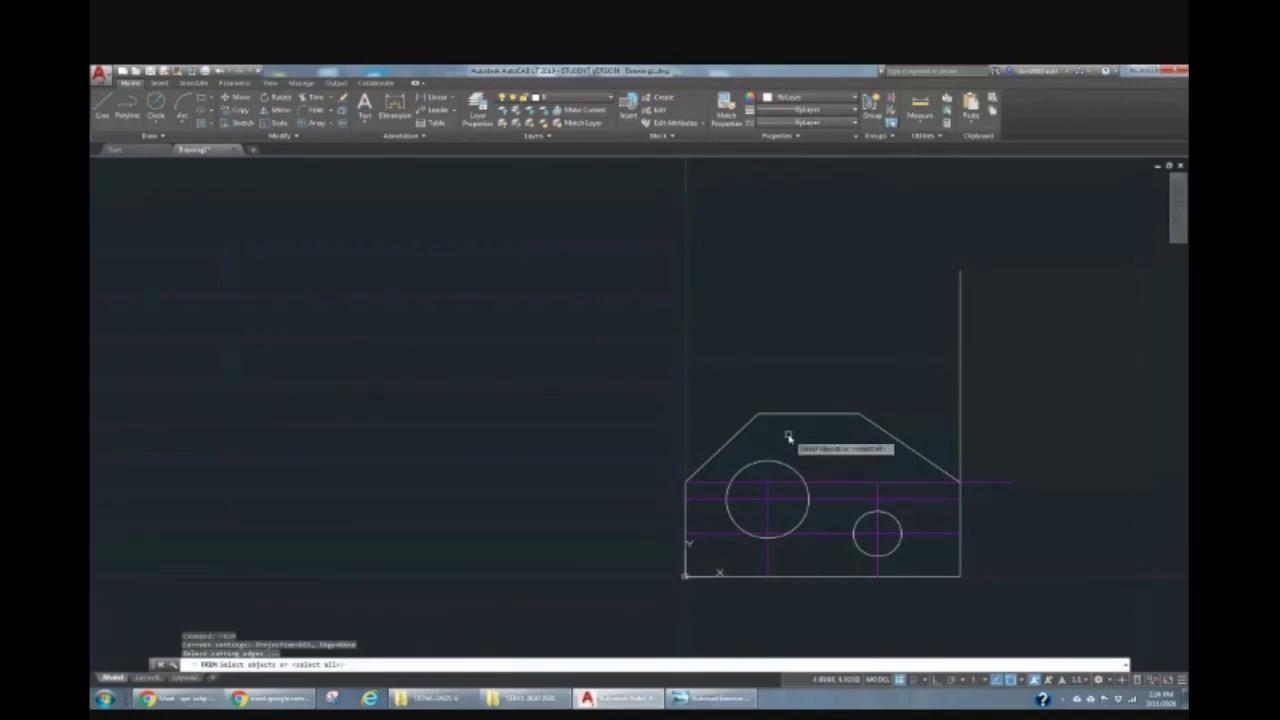
left_click(959, 502)
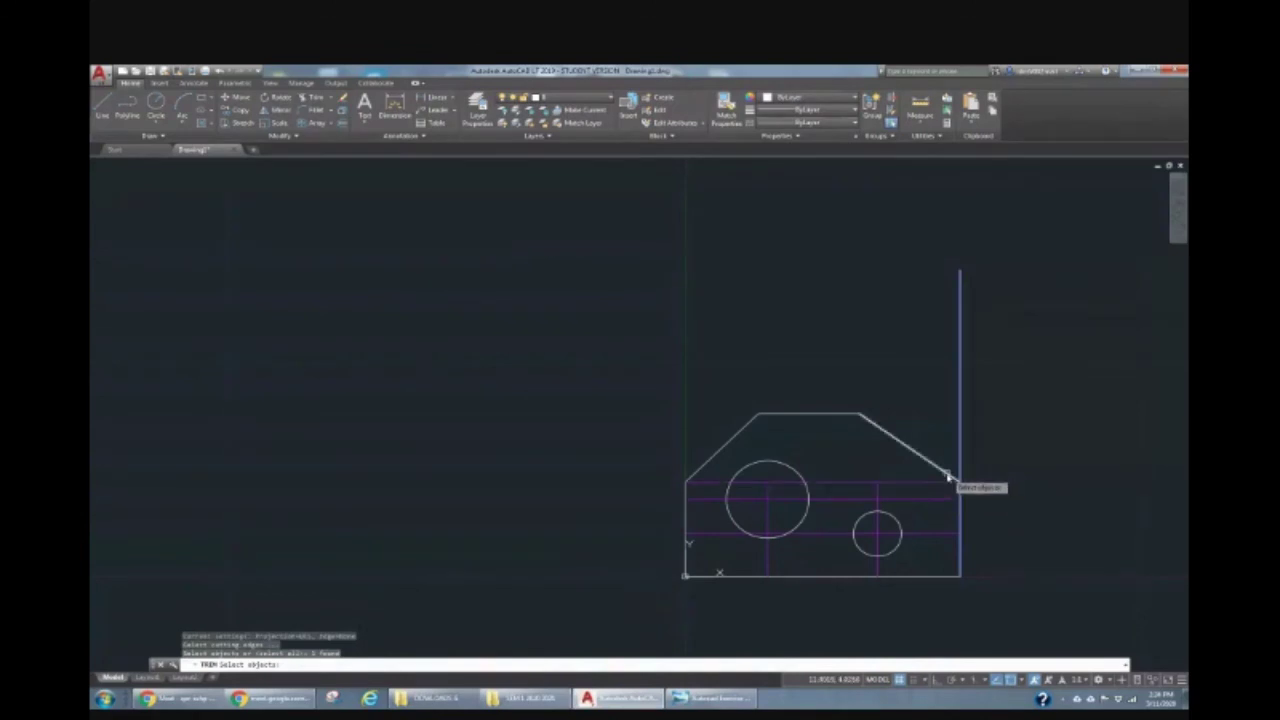
left_click(948, 477)
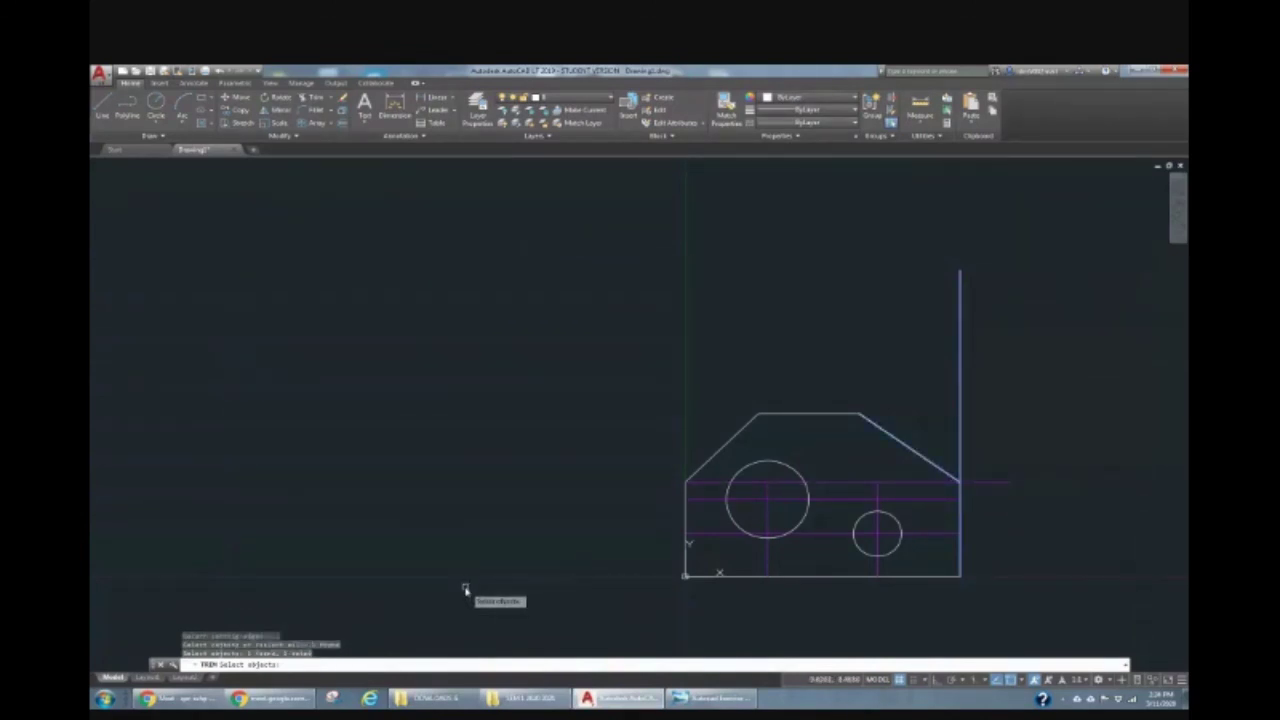
key("Return")
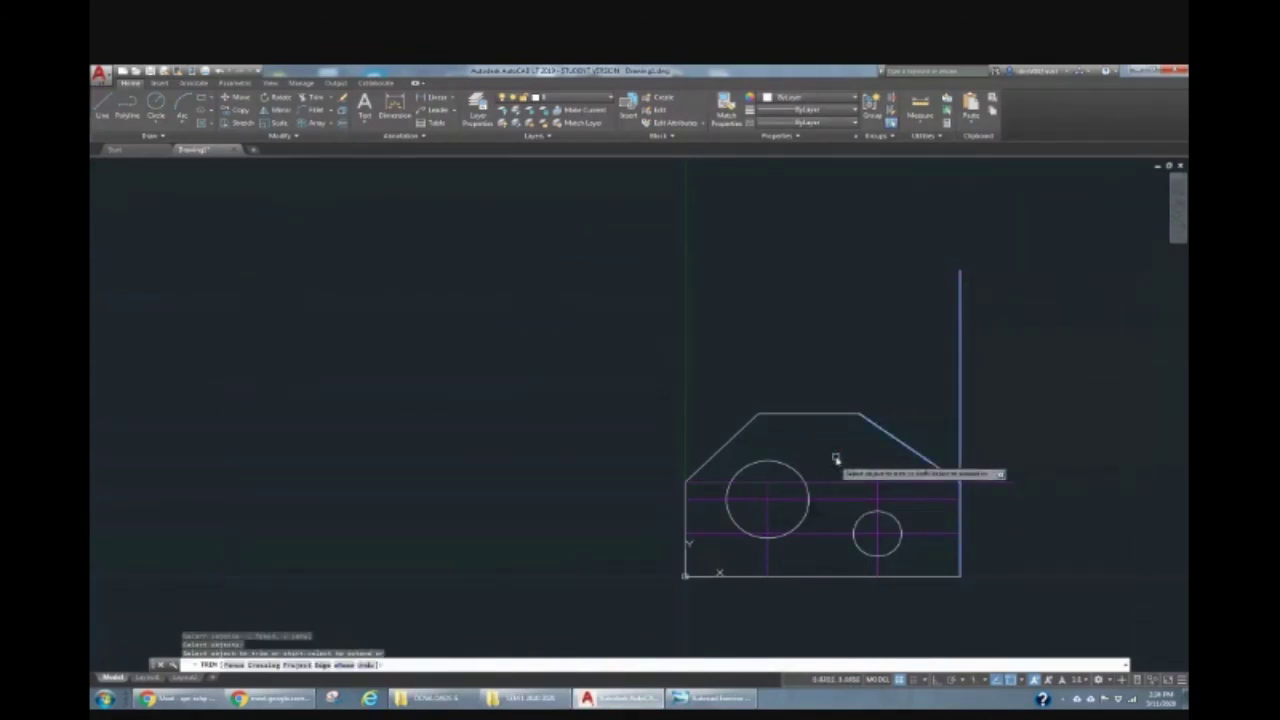
left_click(953, 378)
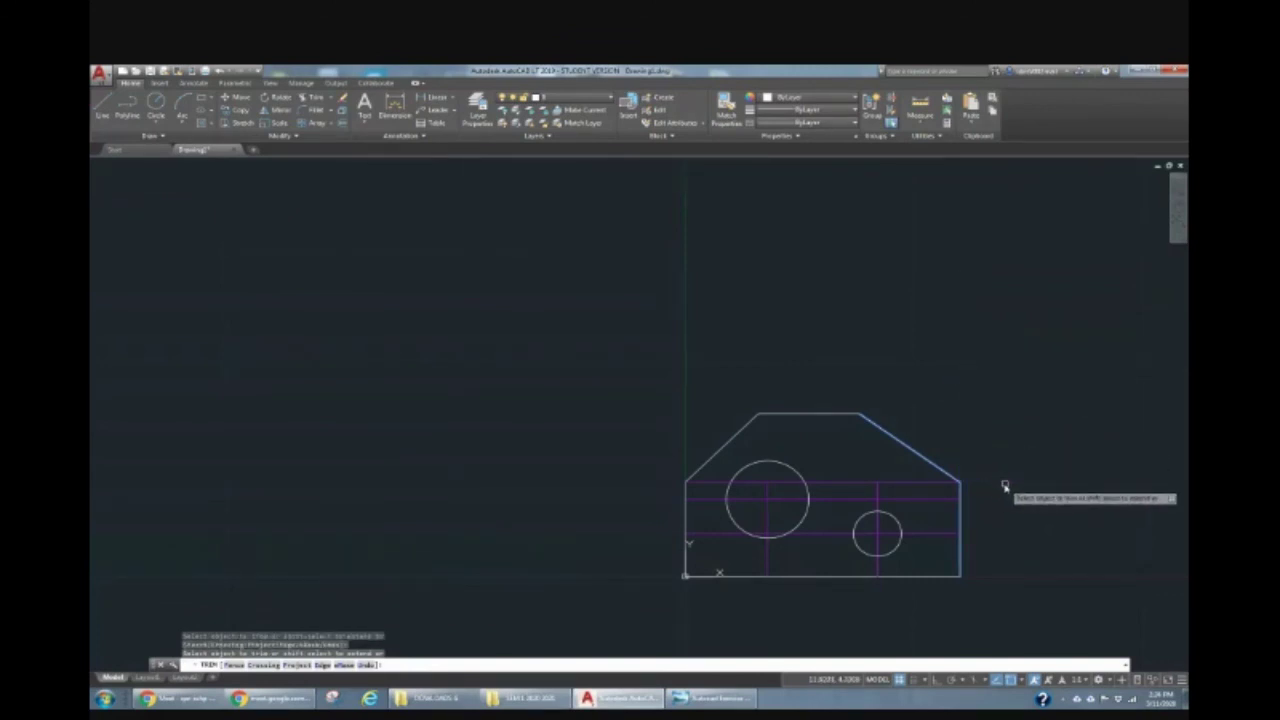
key("Escape")
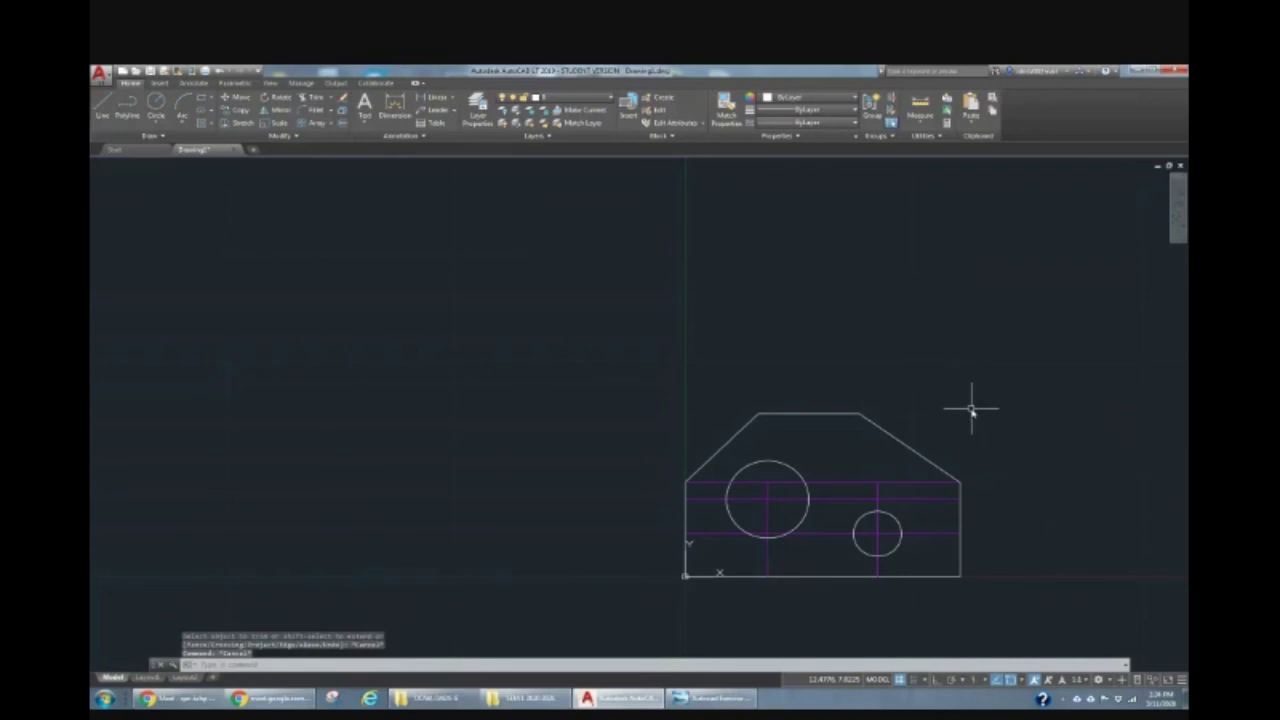
key("ctrl+z")
Re-trim with vertical, chamfer and horizontal edges, removing the vertical above the chamfer and the horizontal stub
type("tr")
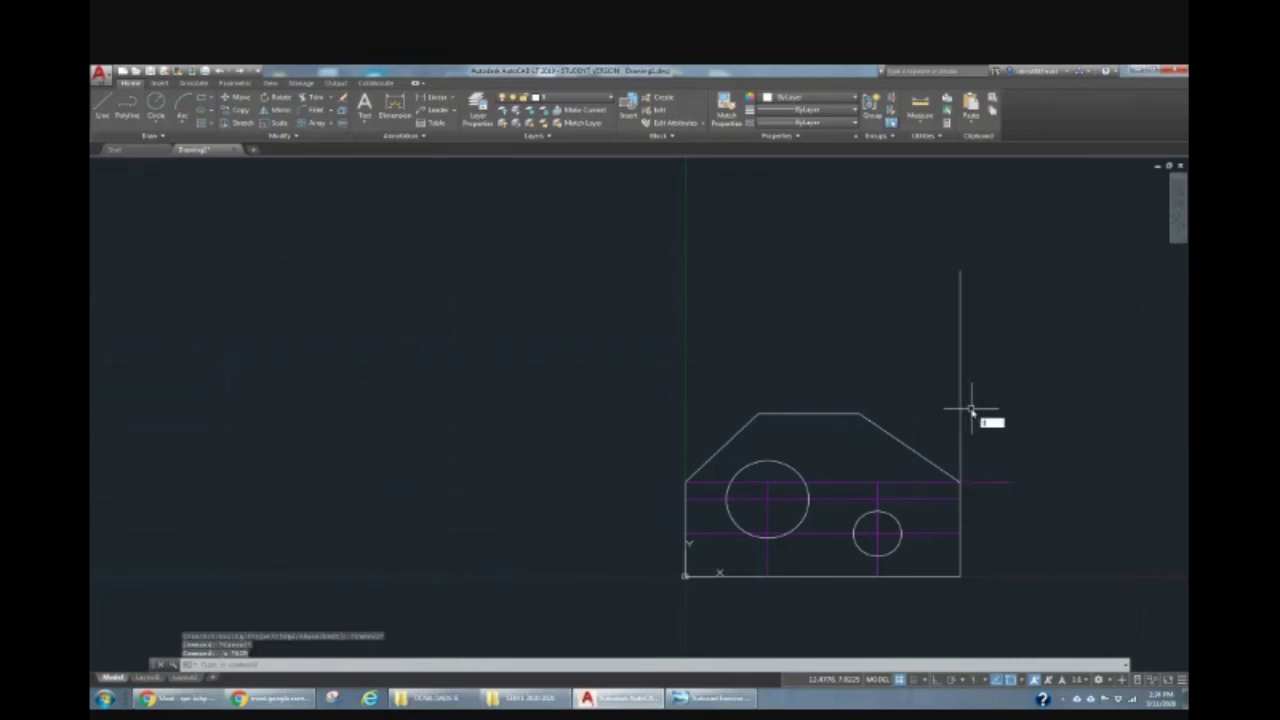
key("Return")
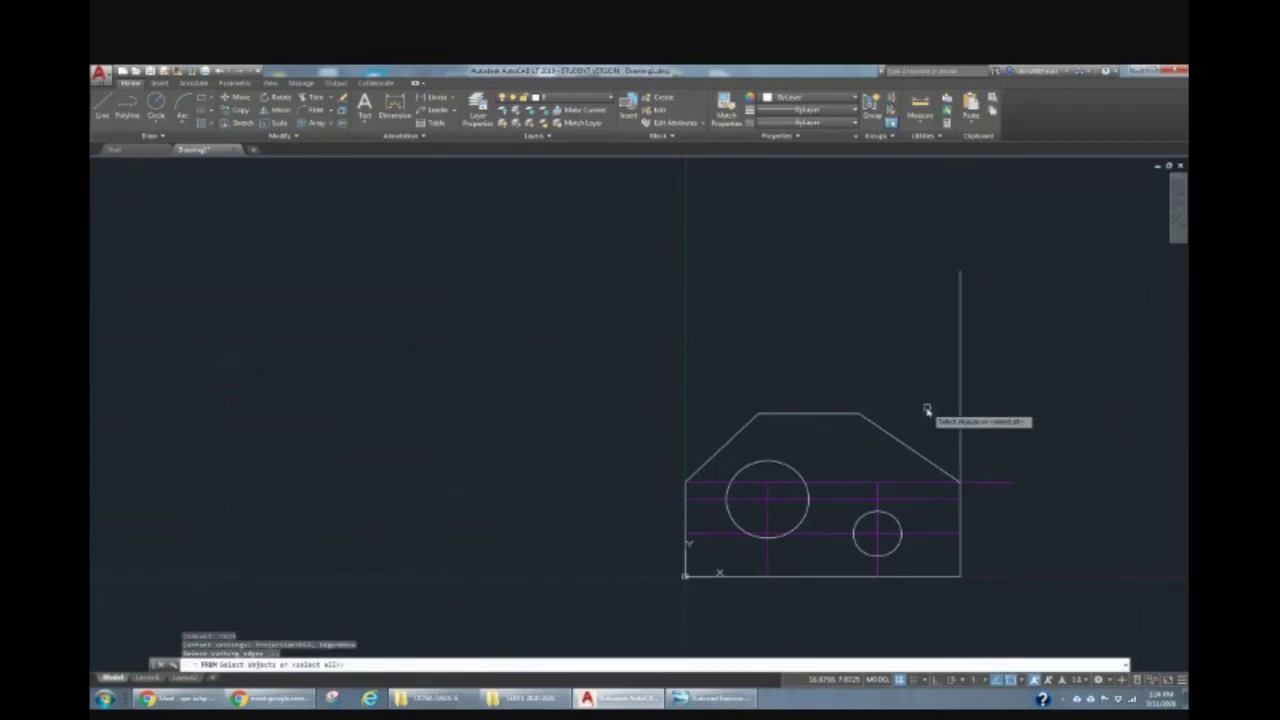
left_click(960, 406)
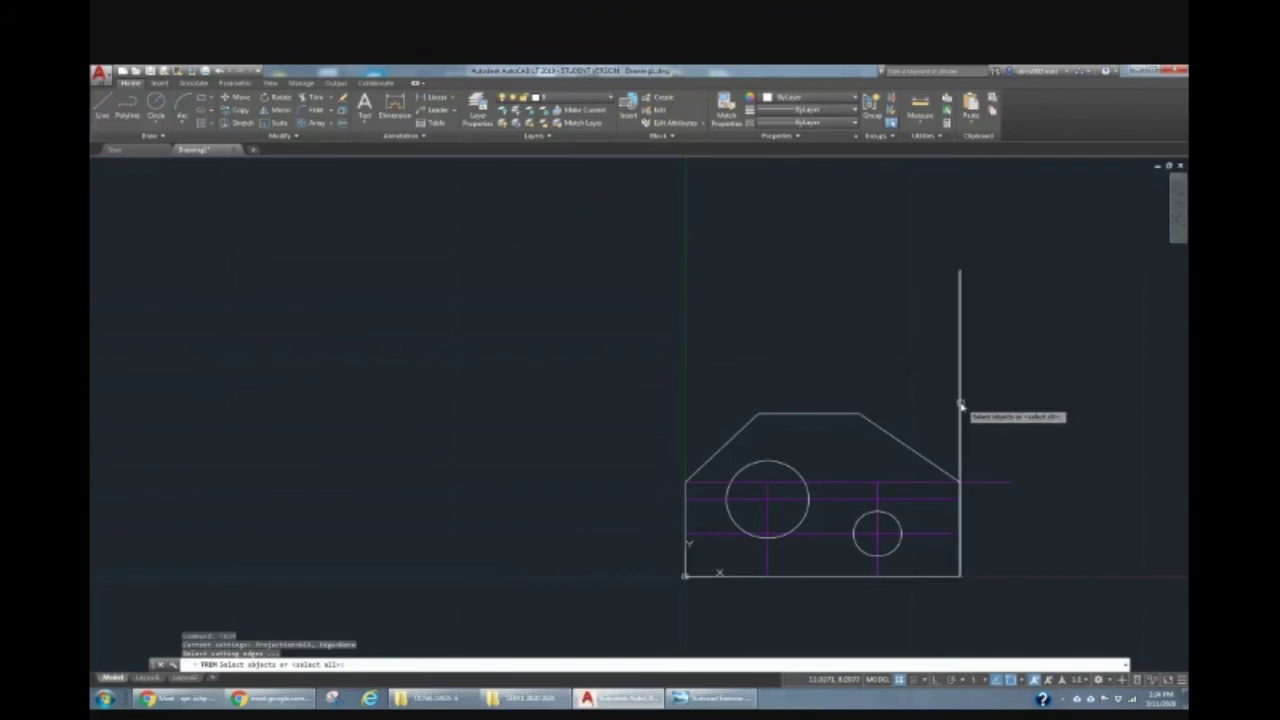
left_click(918, 457)
left_click(1000, 484)
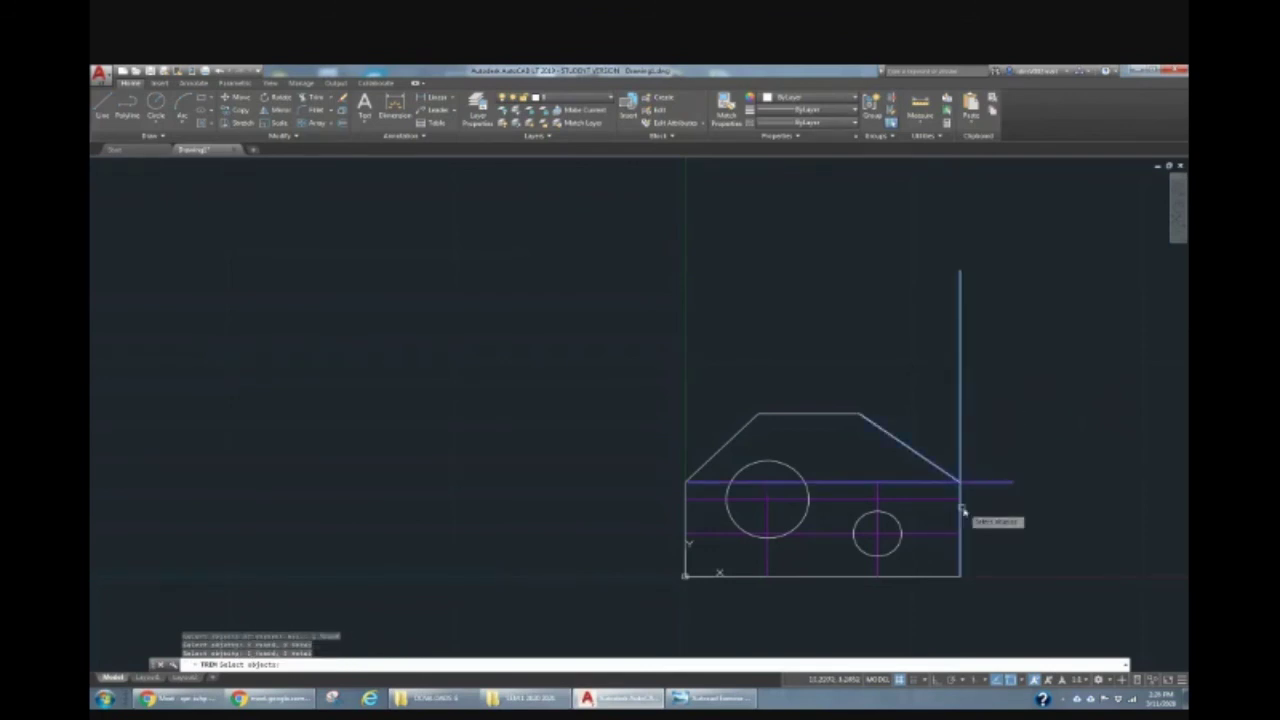
key("Return")
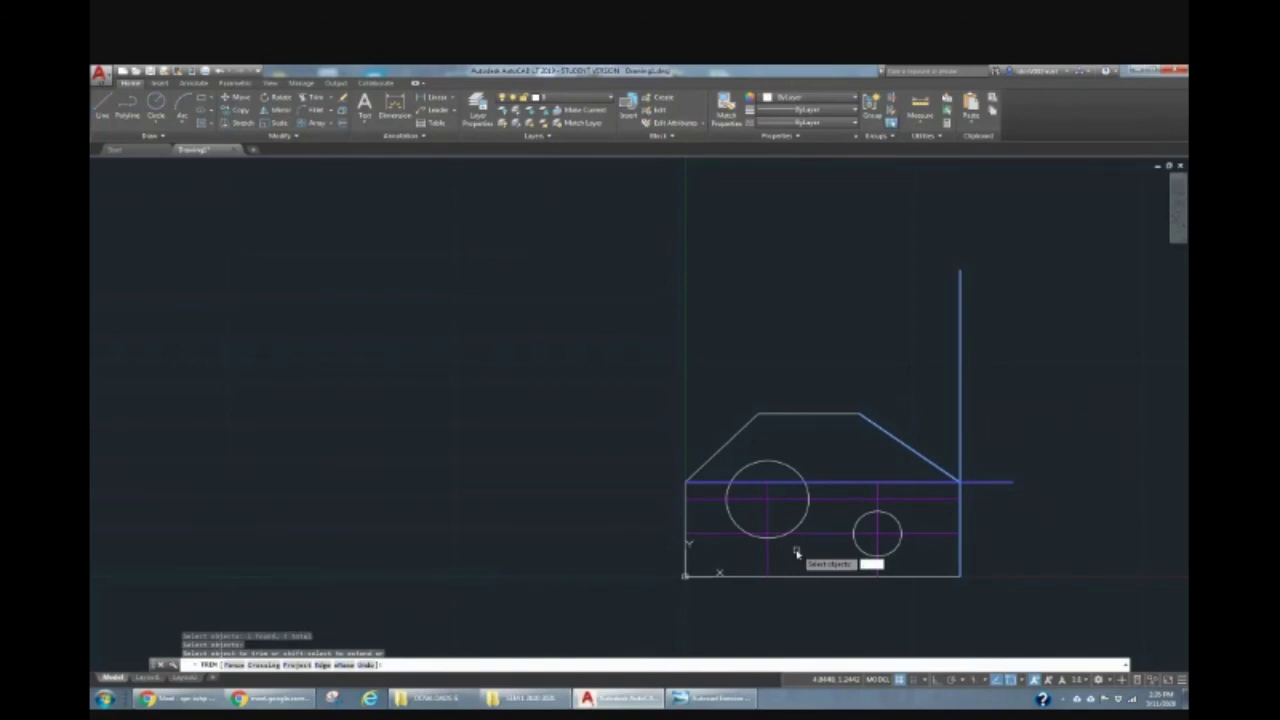
left_click(963, 435)
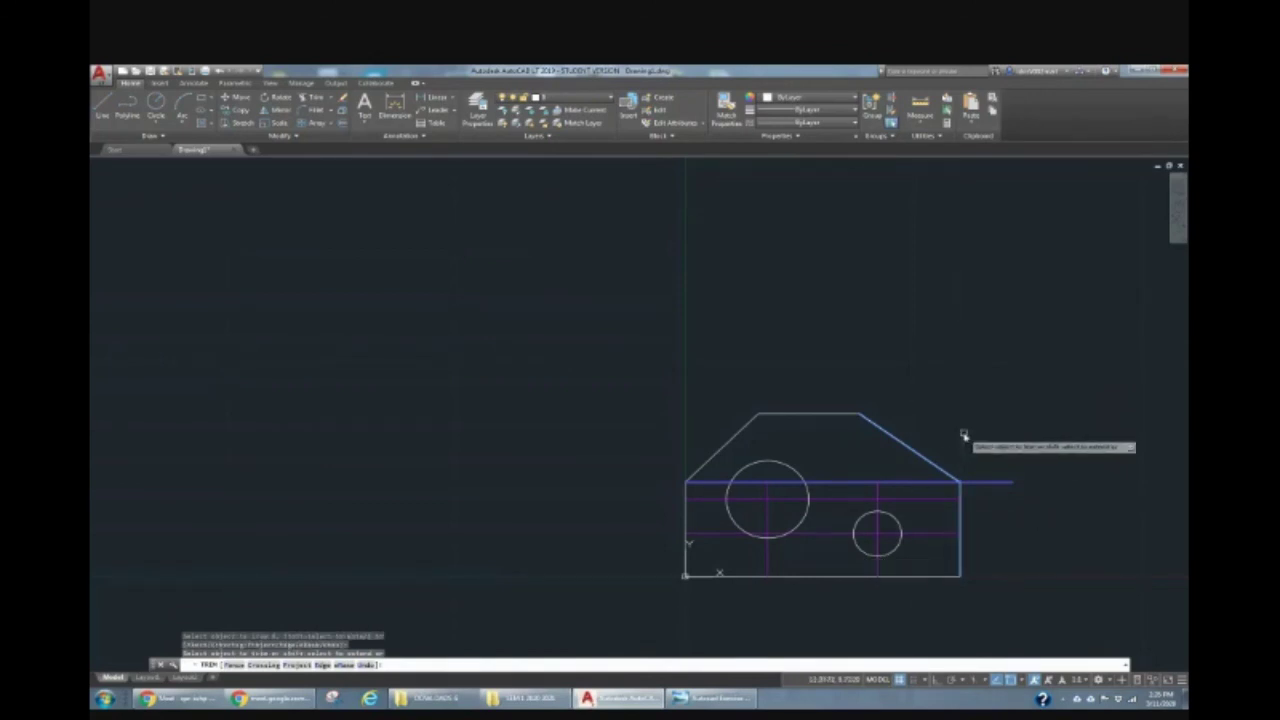
left_click(994, 483)
key("Escape")
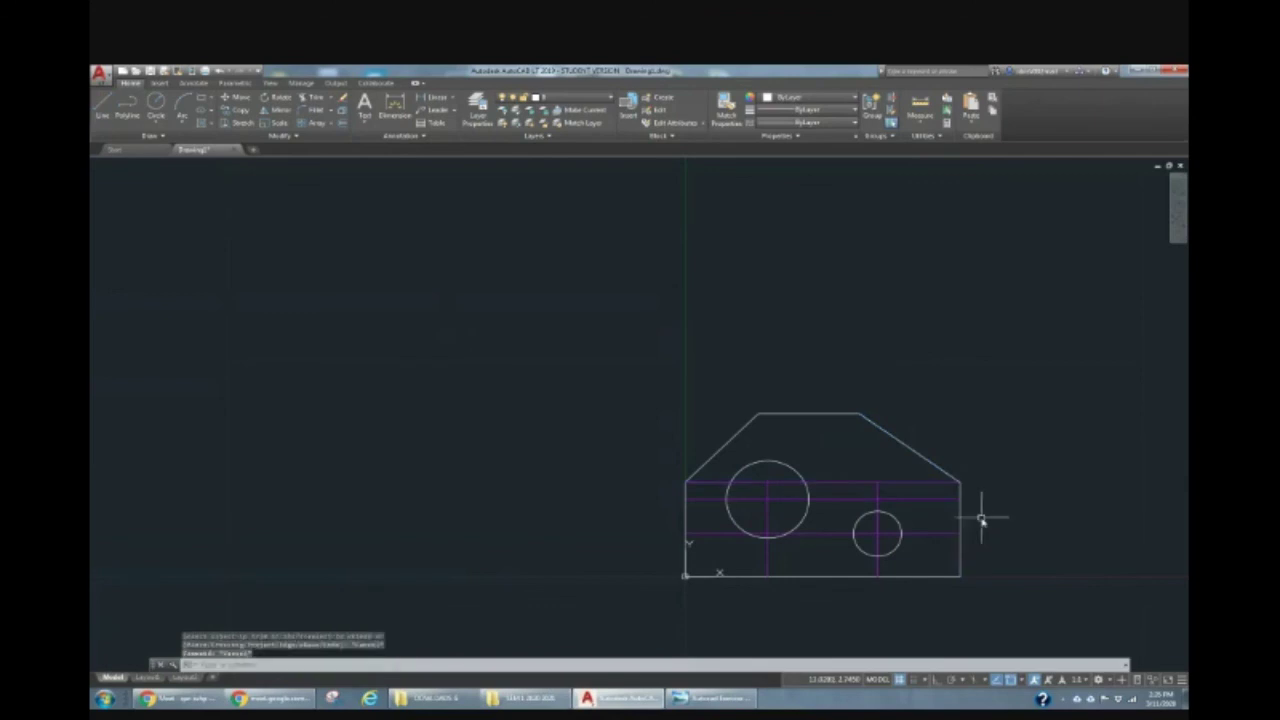
Turn off the magenta hidden layer in the Layers list, then switch to the browser window
left_click(578, 100)
left_click(506, 127)
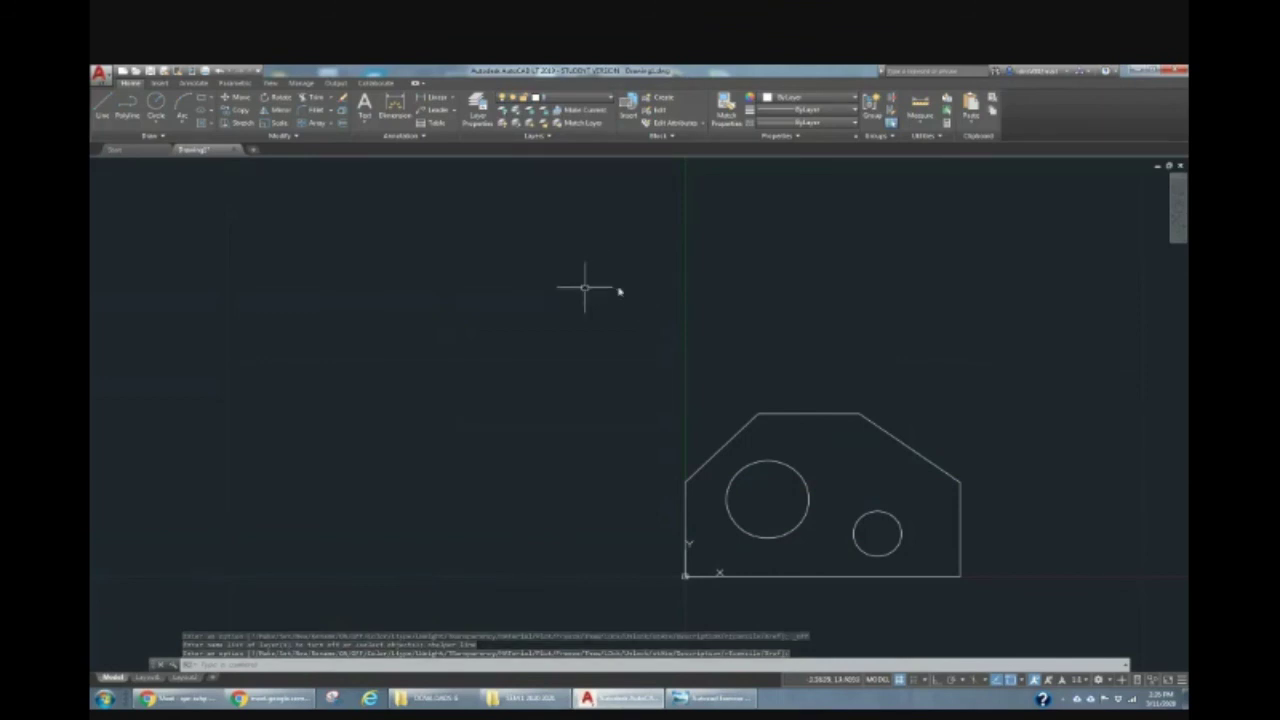
left_click(178, 698)
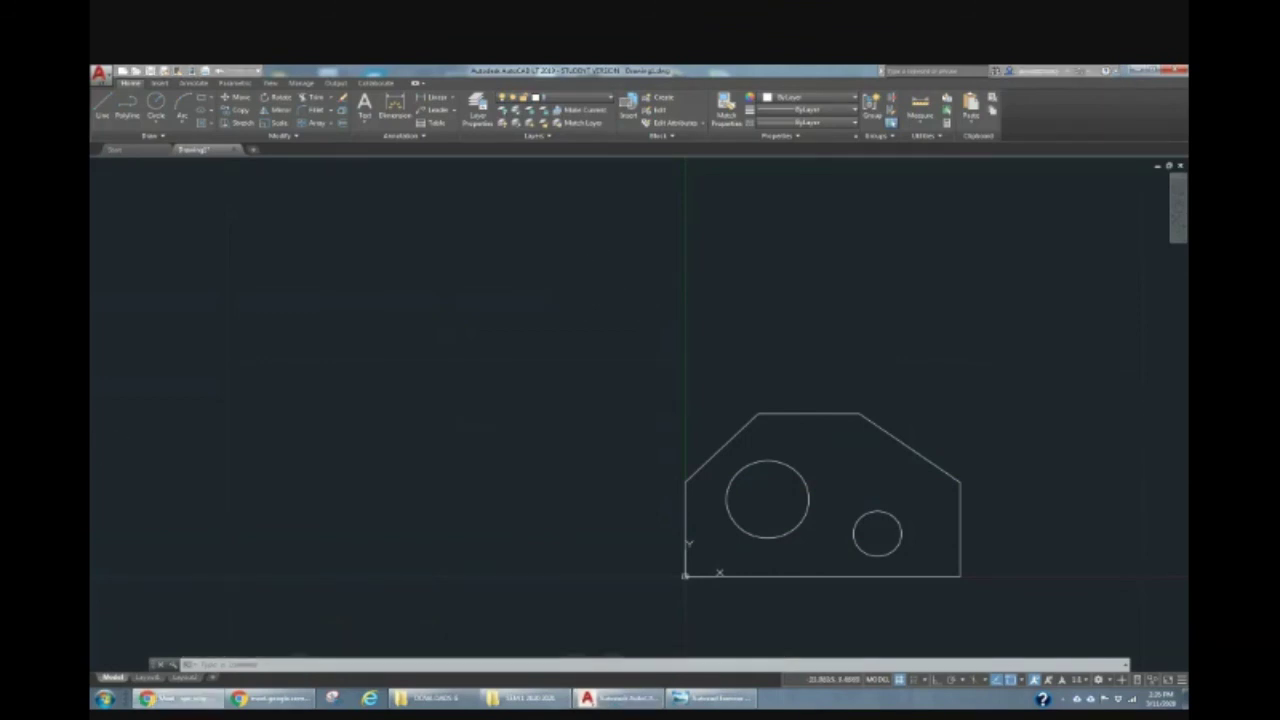